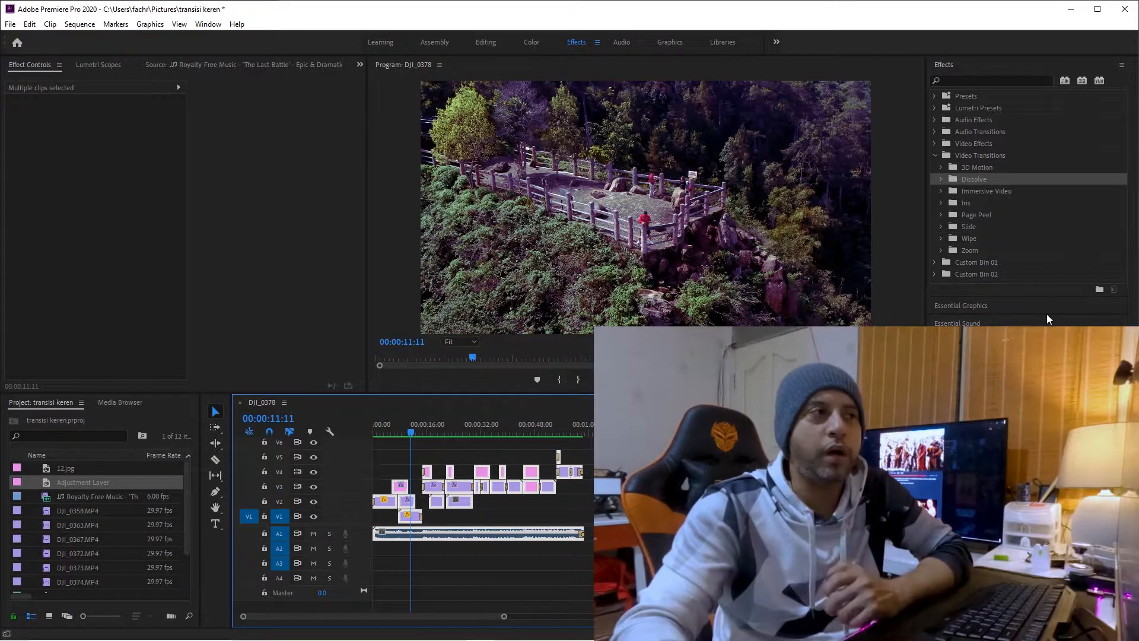
Look through the Dissolve and Immersive Video transition folders and collapse them again
{"action": "left_click", "coordinate": [941, 179]}
{"action": "left_click", "coordinate": [941, 179]}
{"action": "left_click", "coordinate": [942, 191]}
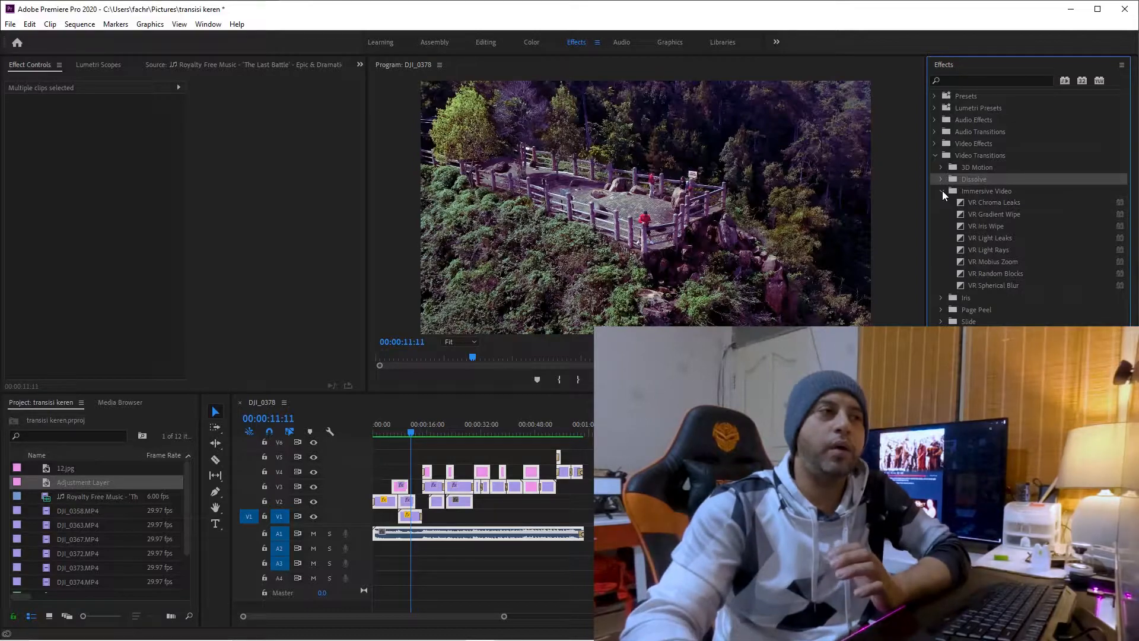
{"action": "left_click", "coordinate": [941, 191]}
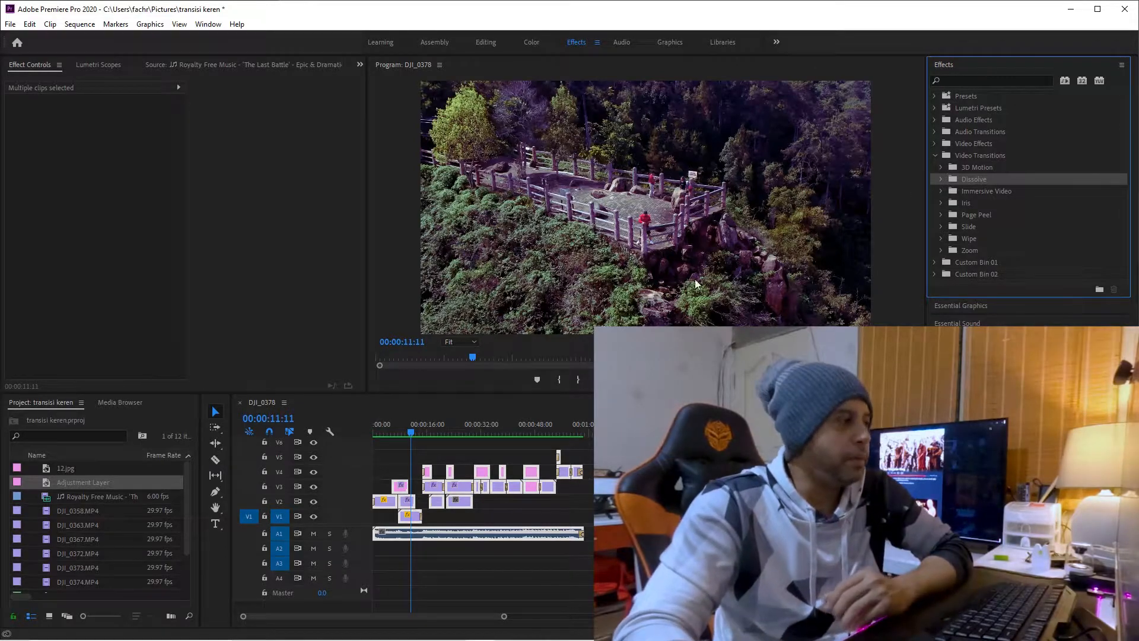
Play back the finished transitions montage in the DJI_0378 sequence from its beginning
{"action": "left_click_drag", "start_coordinate": [407, 432], "coordinate": [362, 430]}
{"action": "key", "text": "space"}
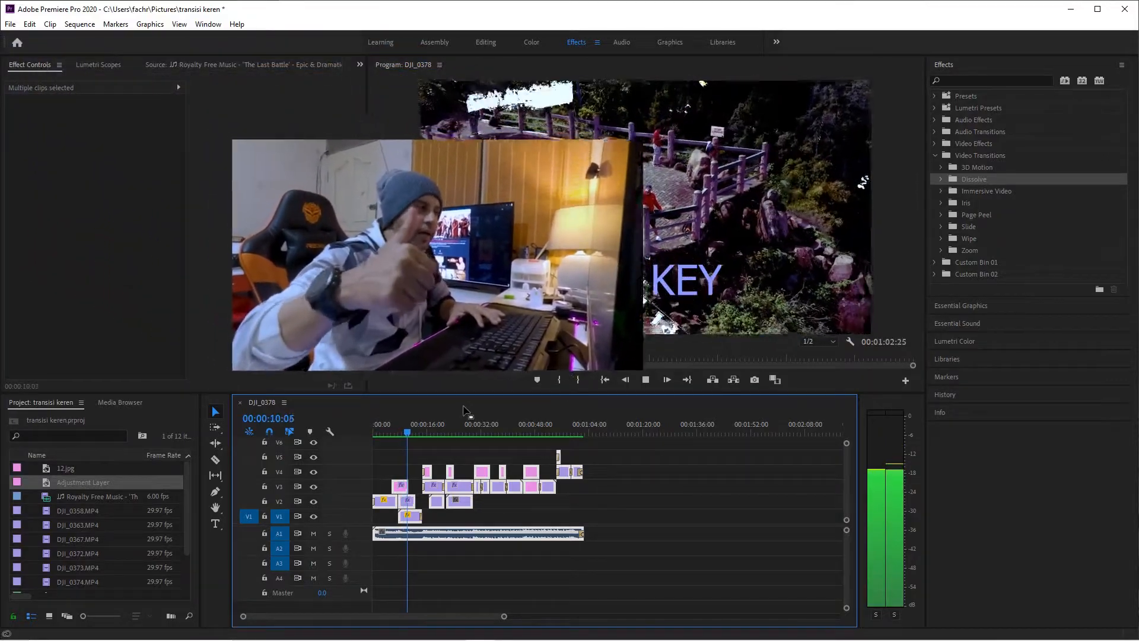
{"action": "key", "text": "space"}
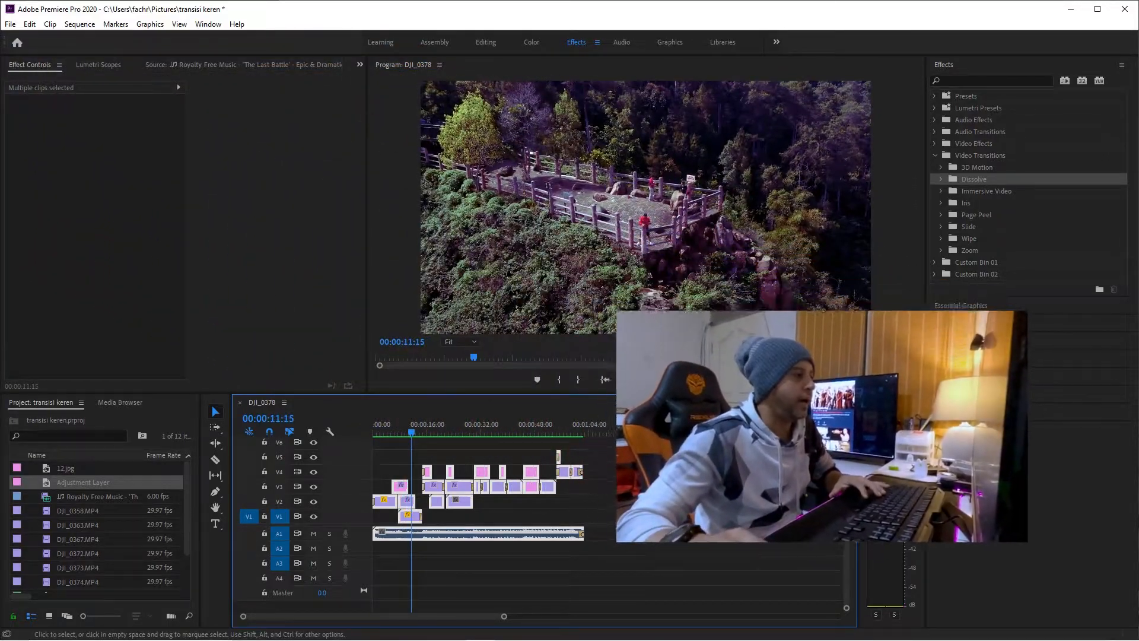
Create a new project named TRANSISI KREN with the default location and settings
{"action": "left_click", "coordinate": [11, 23]}
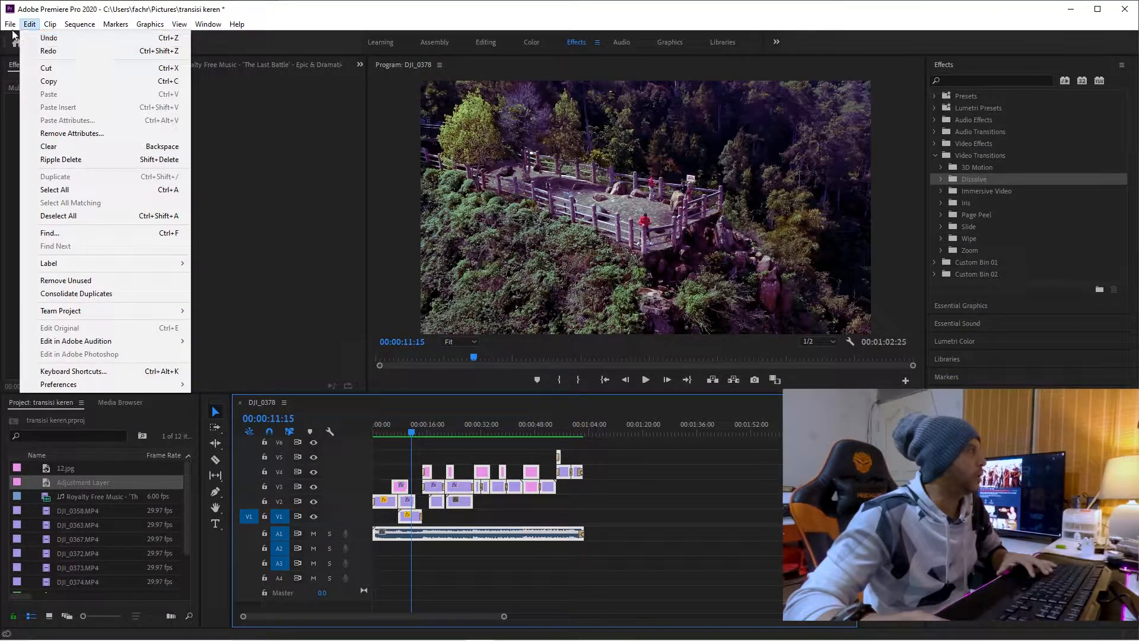
{"action": "mouse_move", "coordinate": [16, 41]}
{"action": "left_click", "coordinate": [224, 37]}
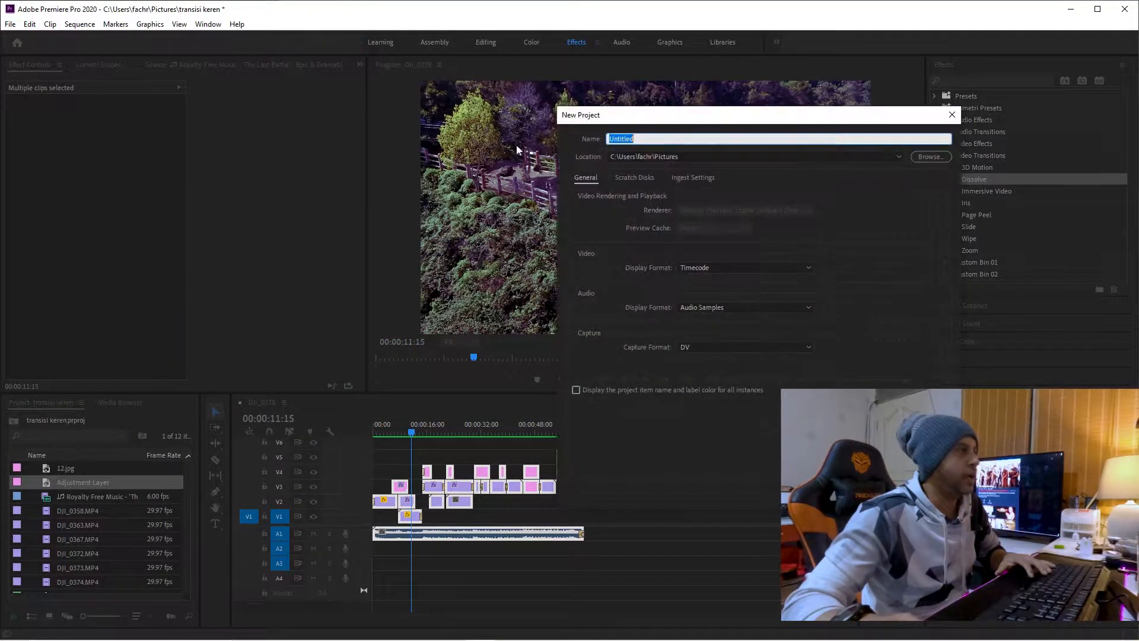
{"action": "type", "text": "TRANSISI KR"}
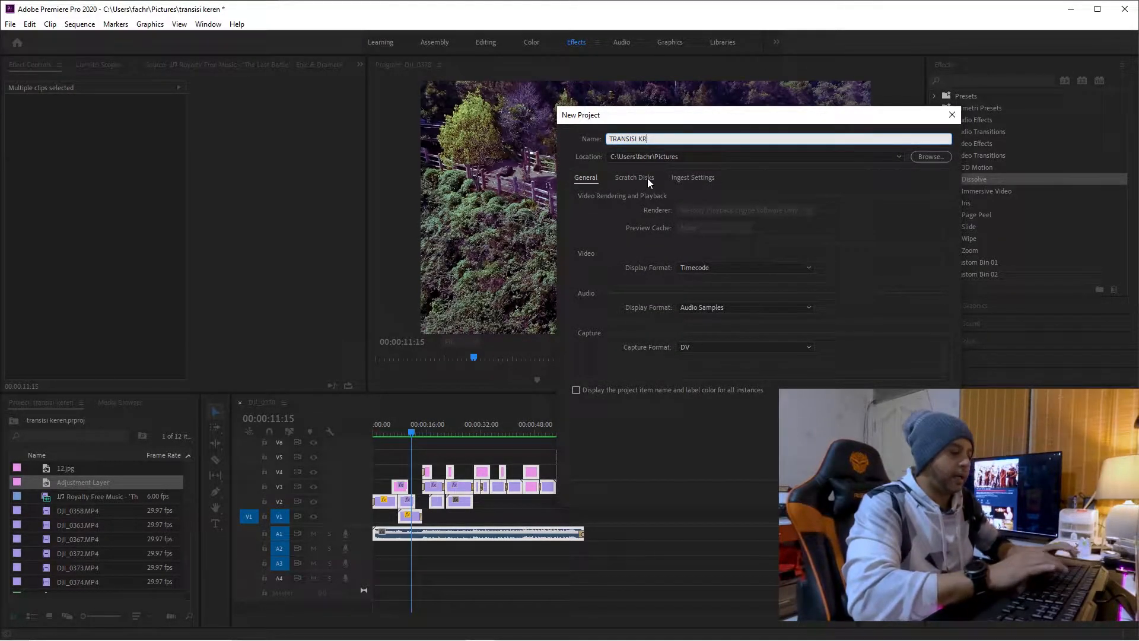
{"action": "type", "text": "EN"}
{"action": "key", "text": "Return"}
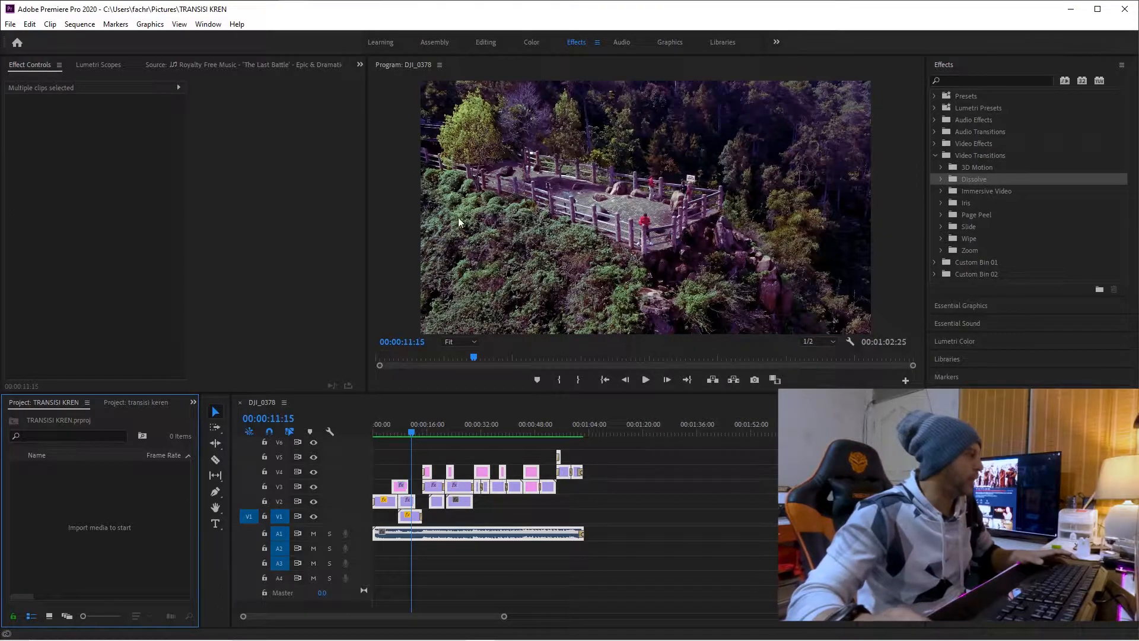
Clear all video and audio clips from the DJI_0378 timeline and return to the empty TRANSISI KREN project bin
{"action": "left_click", "coordinate": [144, 401]}
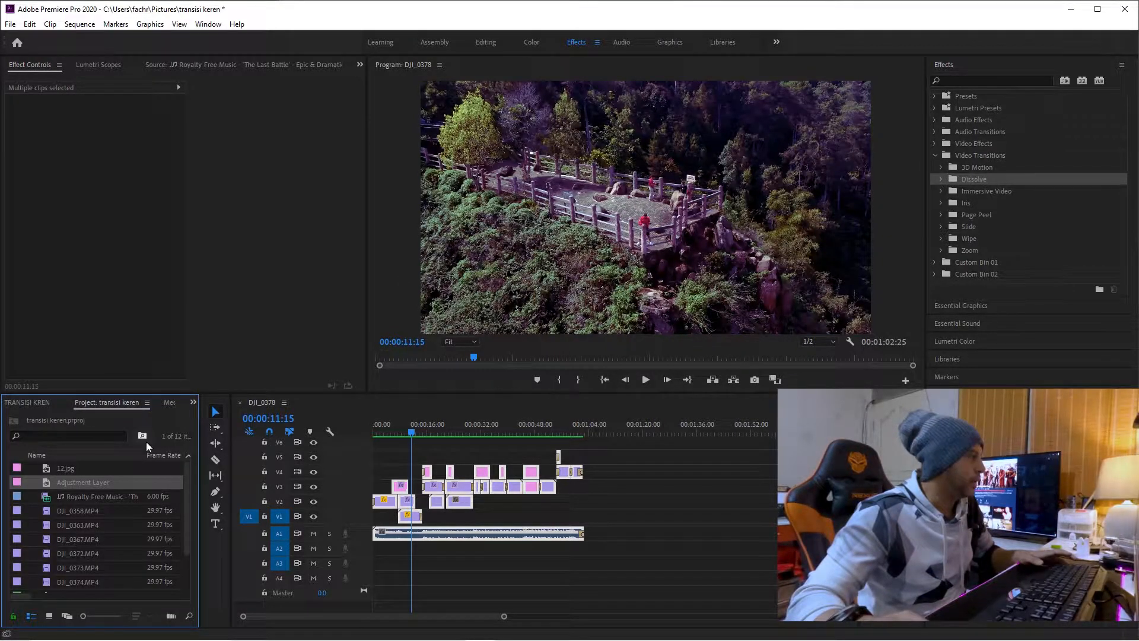
{"action": "left_click", "coordinate": [30, 400]}
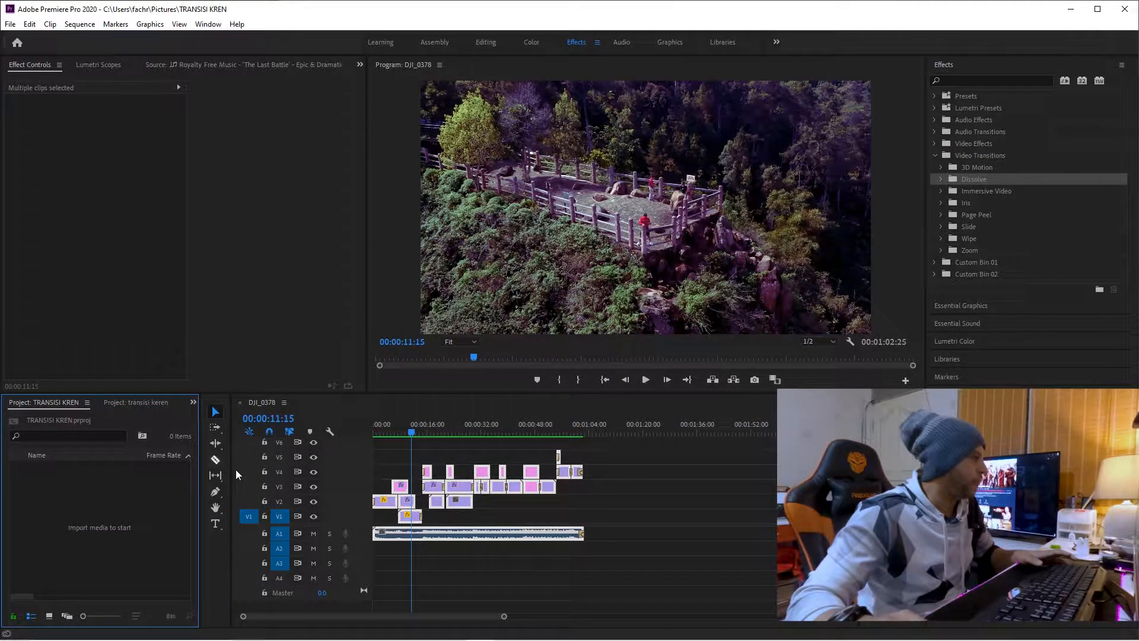
{"action": "left_click_drag", "start_coordinate": [648, 457], "coordinate": [350, 556]}
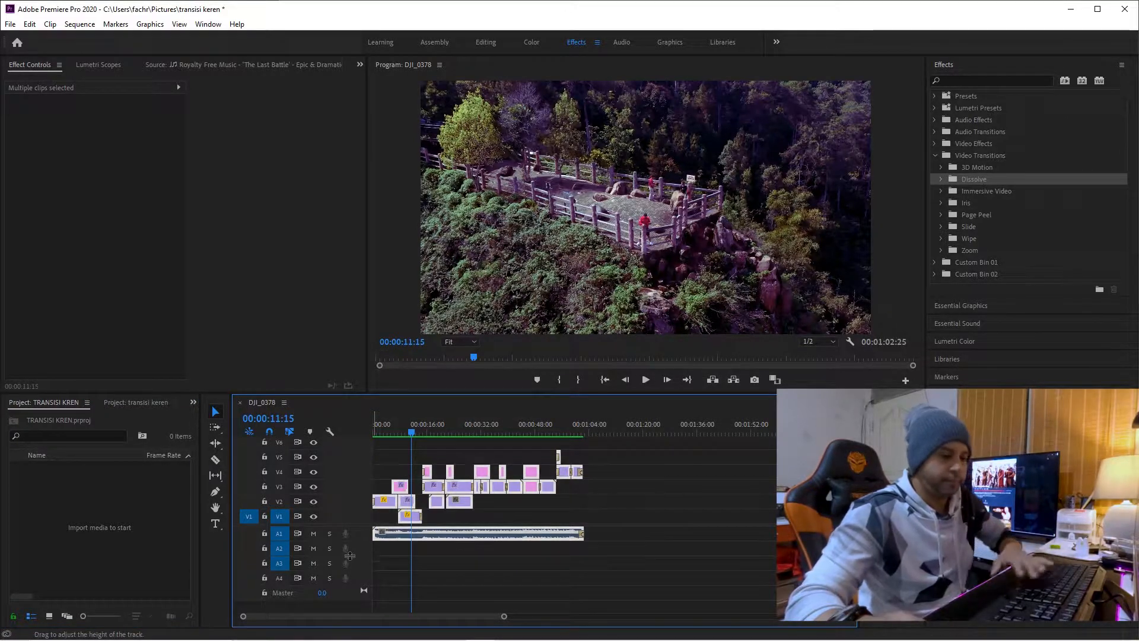
{"action": "key", "text": "Delete"}
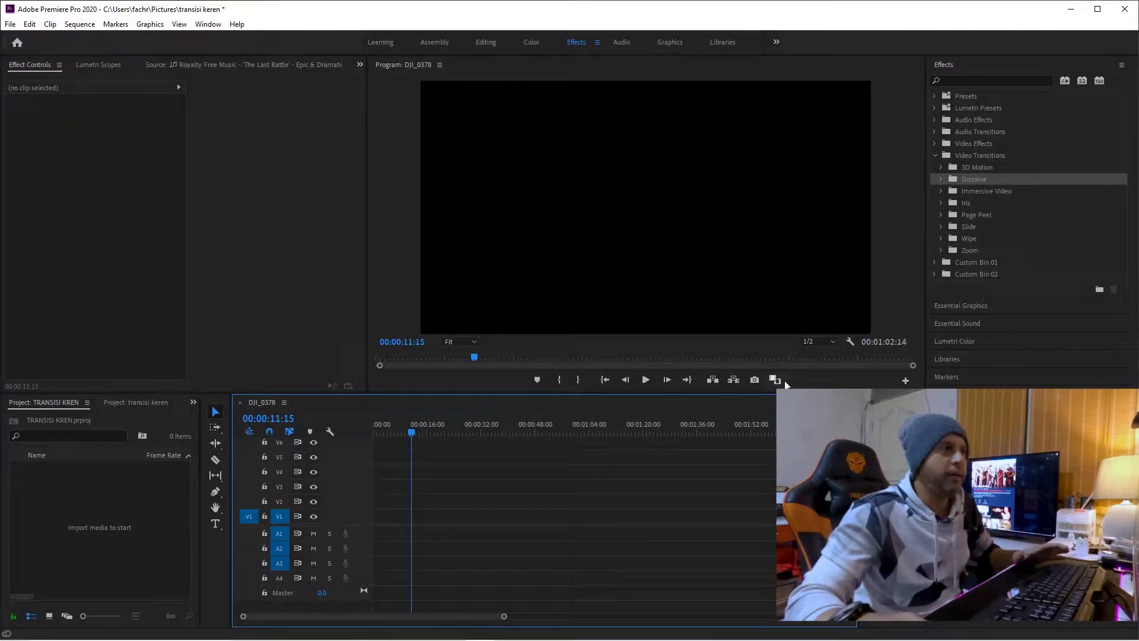
{"action": "left_click", "coordinate": [138, 401]}
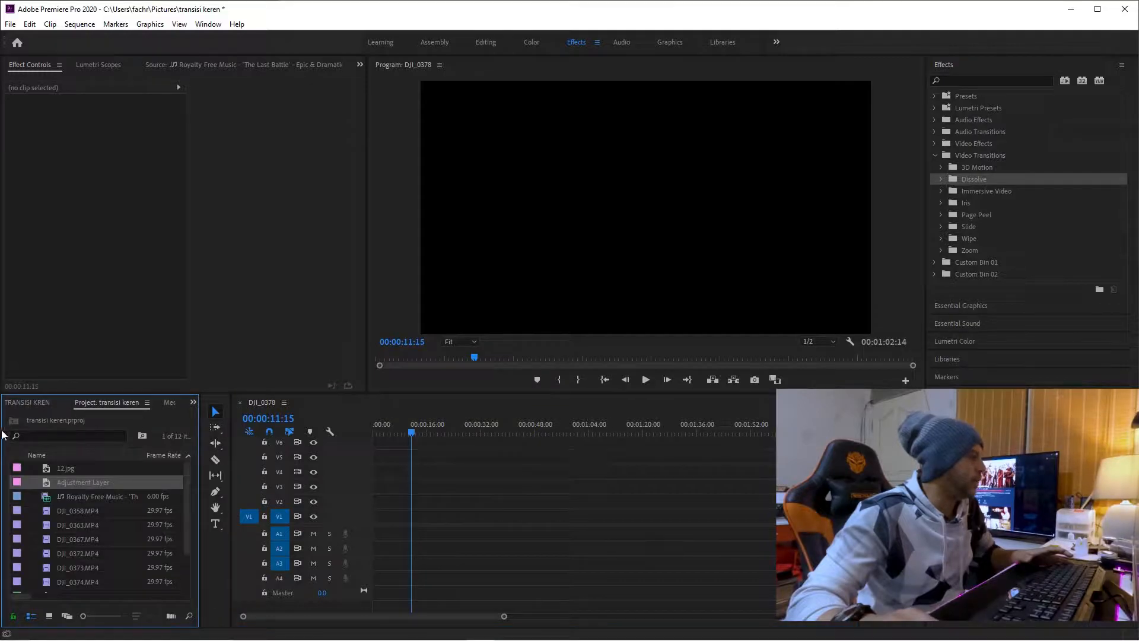
{"action": "left_click", "coordinate": [30, 402]}
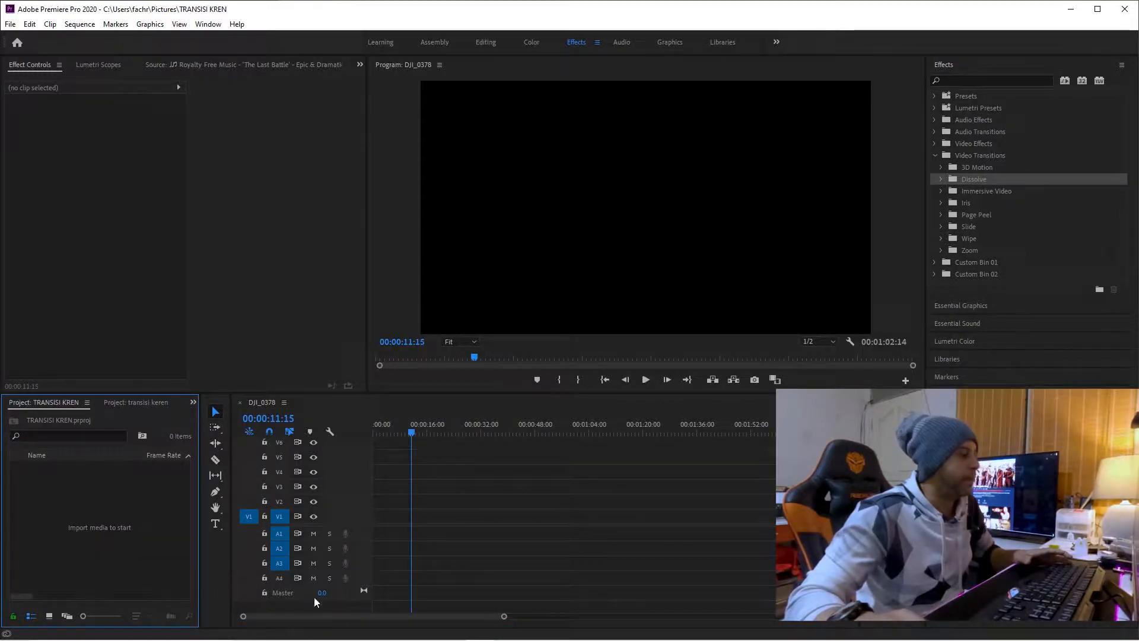
Import image 12 and the eight DJI videos from the "transisi keren PR" folder on drive F into the TRANSISI KREN project
{"action": "mouse_move", "coordinate": [354, 630]}
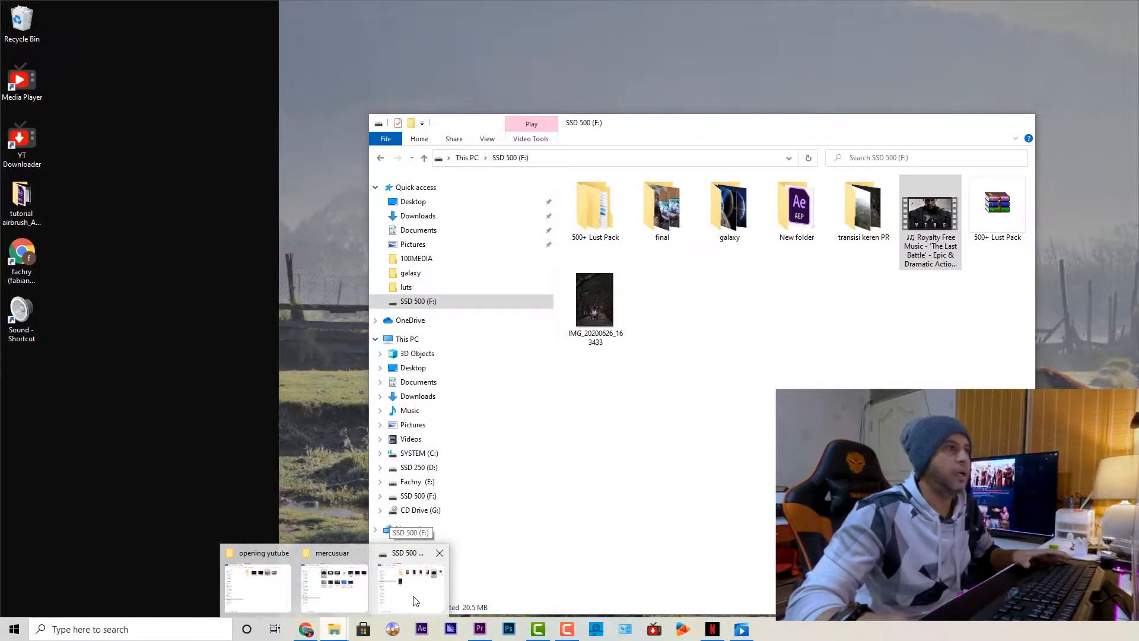
{"action": "left_click", "coordinate": [413, 601]}
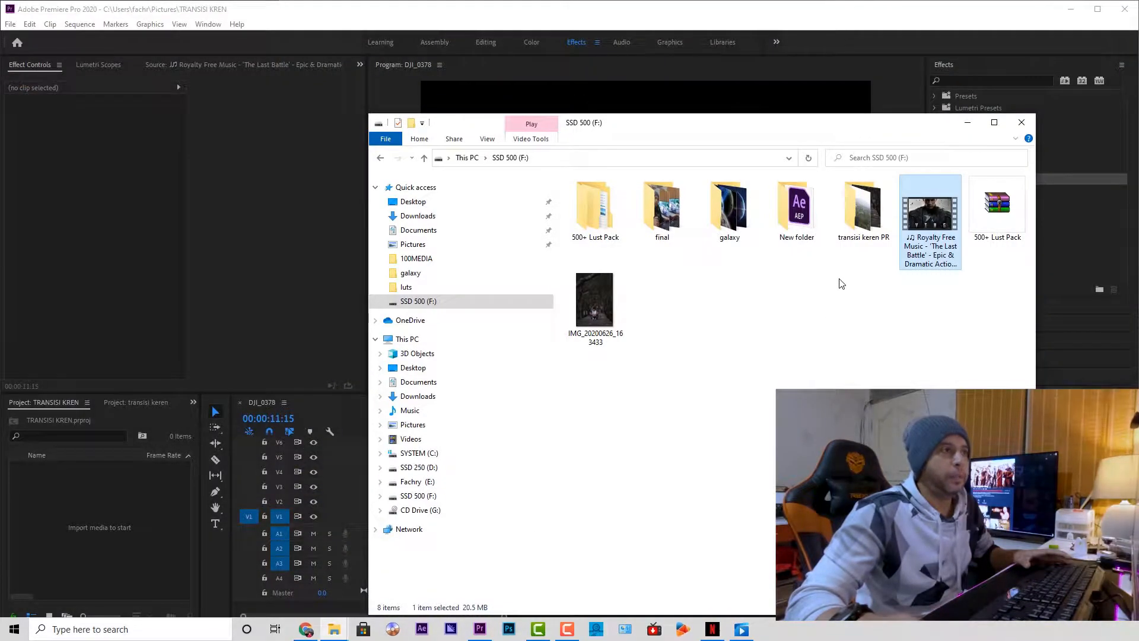
{"action": "double_click", "coordinate": [865, 208]}
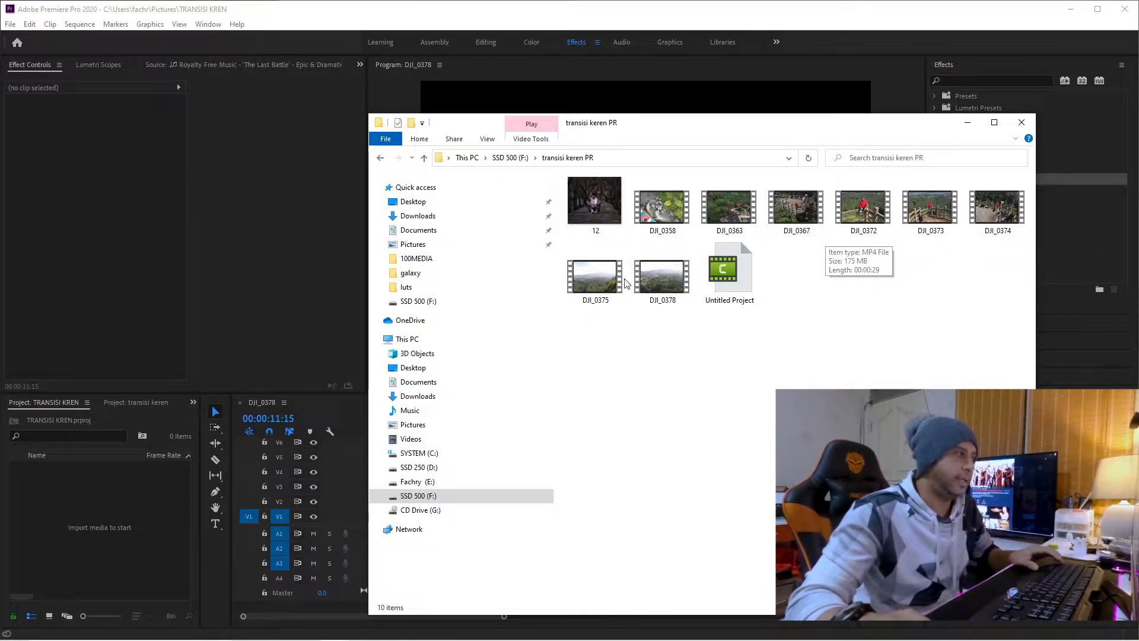
{"action": "left_click", "coordinate": [595, 204]}
{"action": "left_click", "coordinate": [663, 275], "text": "shift"}
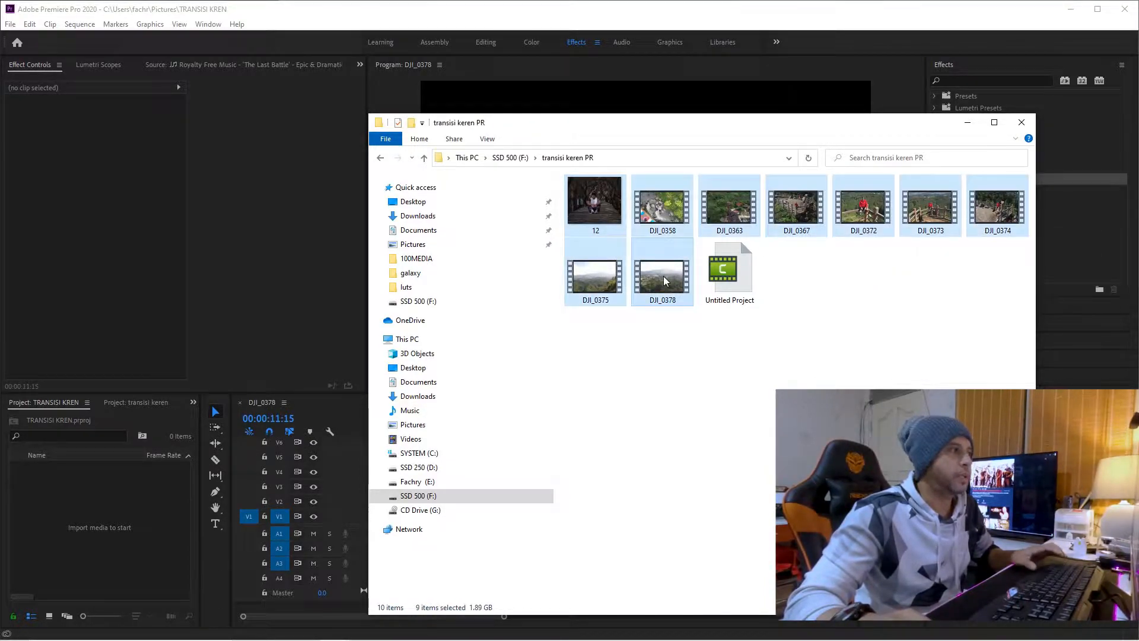
{"action": "left_click_drag", "start_coordinate": [594, 279], "coordinate": [80, 528]}
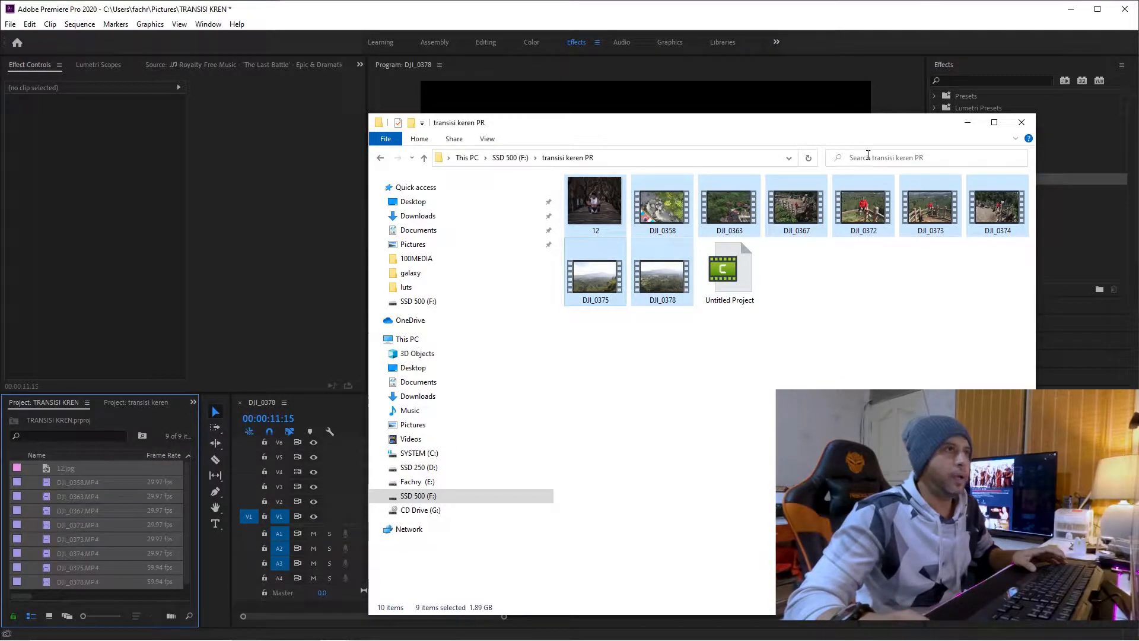
{"action": "left_click", "coordinate": [968, 125]}
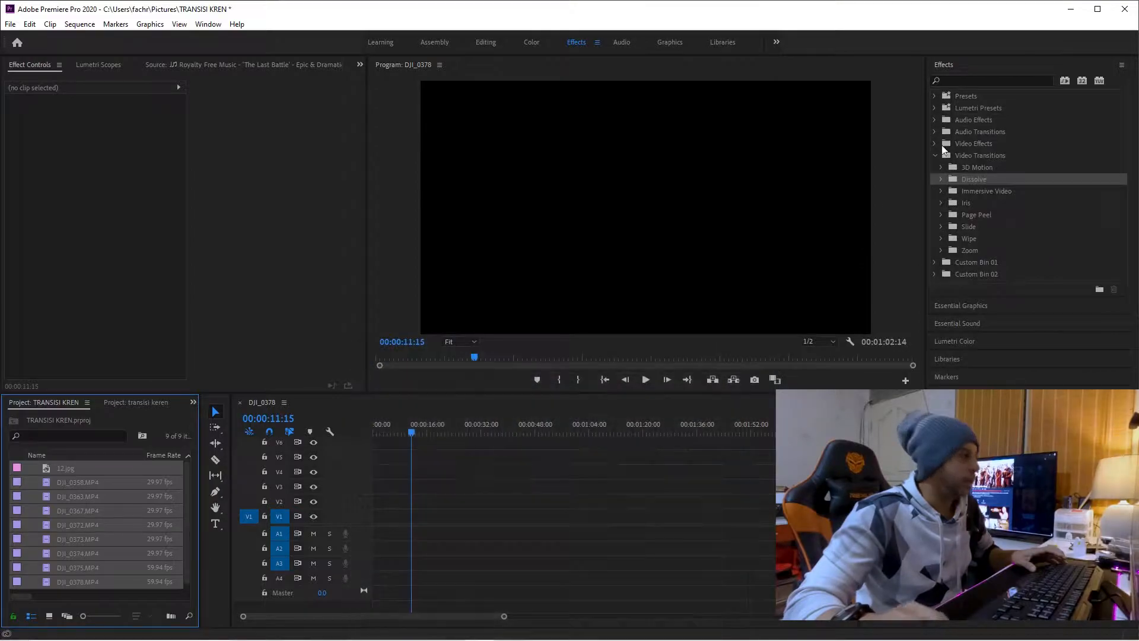
Place all nine imported media items one after another on track V3, starting at the beginning of the timeline
{"action": "left_click_drag", "start_coordinate": [79, 479], "coordinate": [370, 489]}
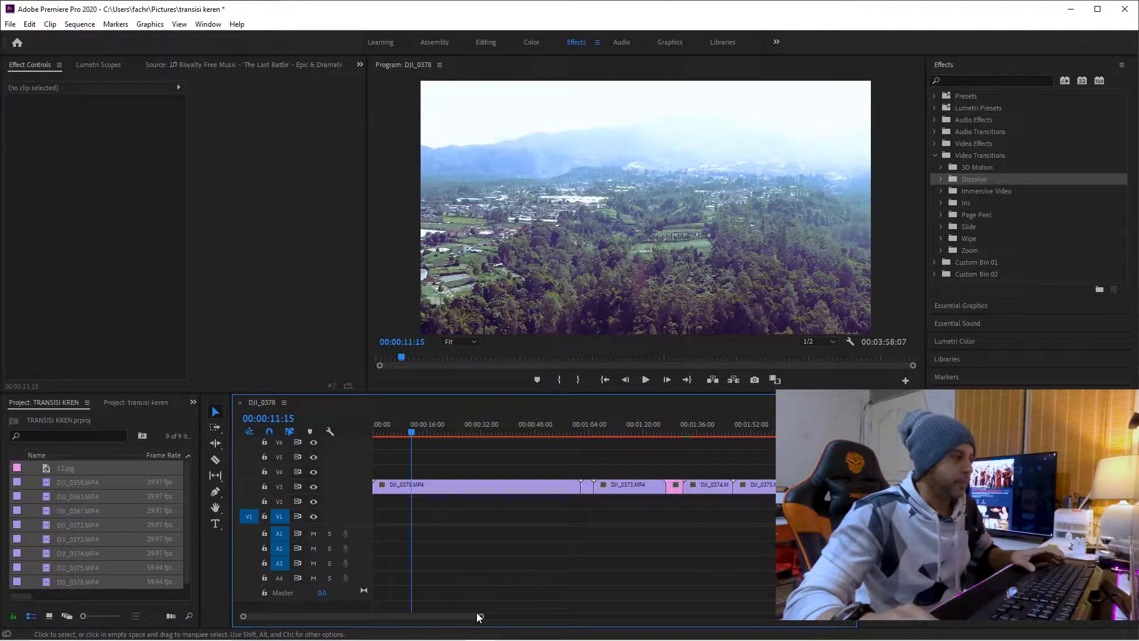
{"action": "scroll", "coordinate": [521, 617], "scroll_direction": "down", "scroll_amount": 1}
{"action": "left_click_drag", "start_coordinate": [521, 617], "coordinate": [709, 618]}
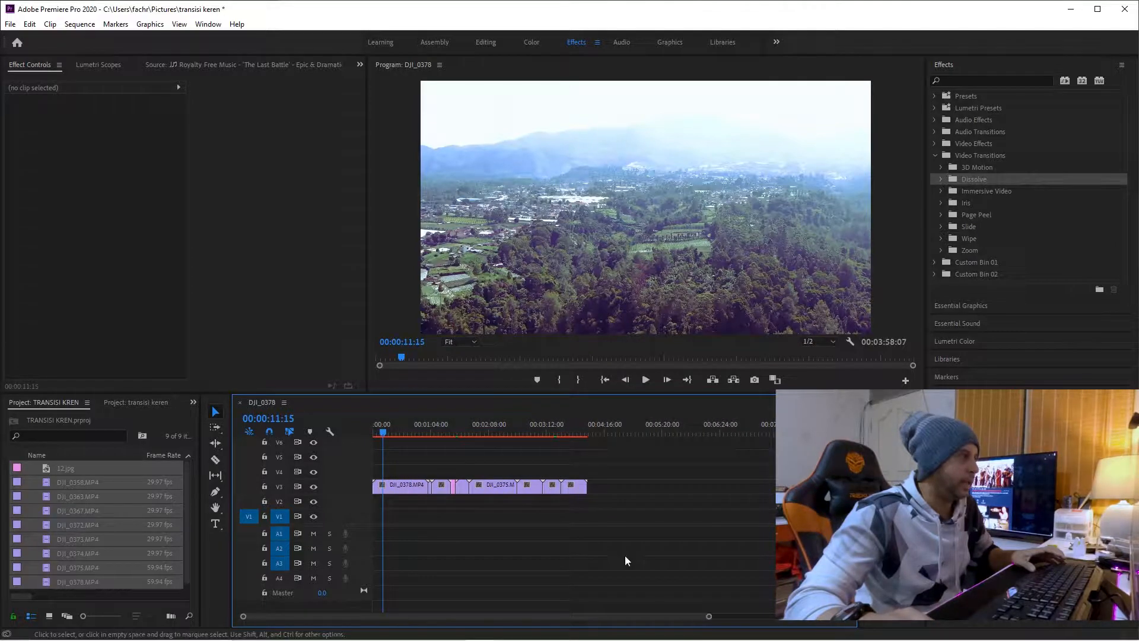
Delete the 12.jpg still from track V3 and ripple-delete the gap it leaves between the video clips
{"action": "left_click_drag", "start_coordinate": [426, 432], "coordinate": [568, 439]}
{"action": "left_click", "coordinate": [454, 440]}
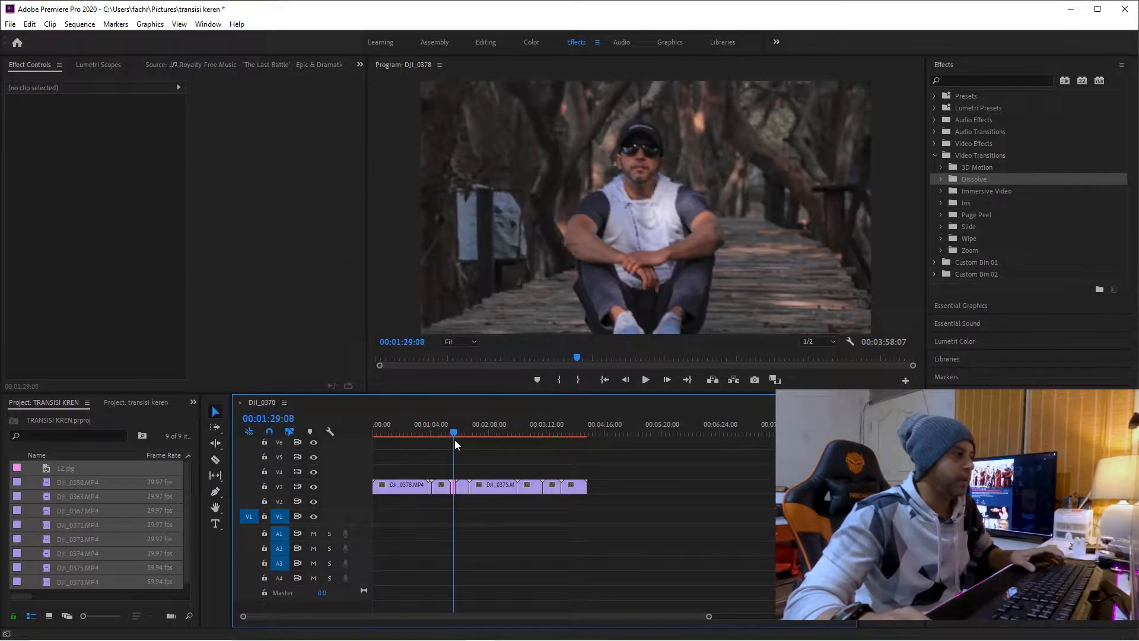
{"action": "left_click", "coordinate": [454, 486]}
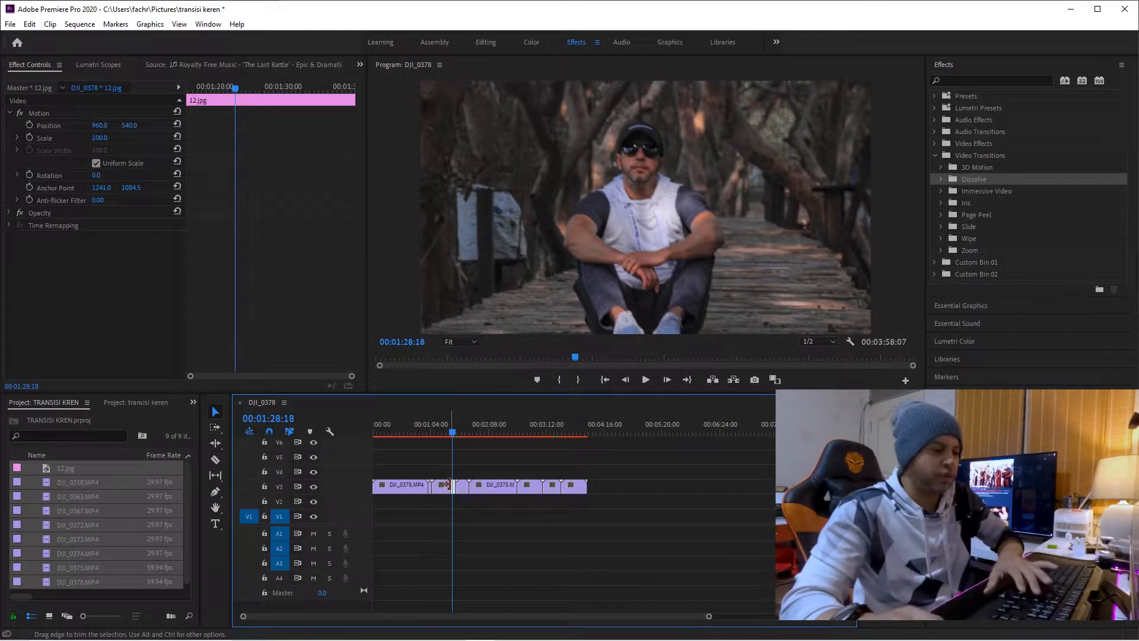
{"action": "key", "text": "Delete"}
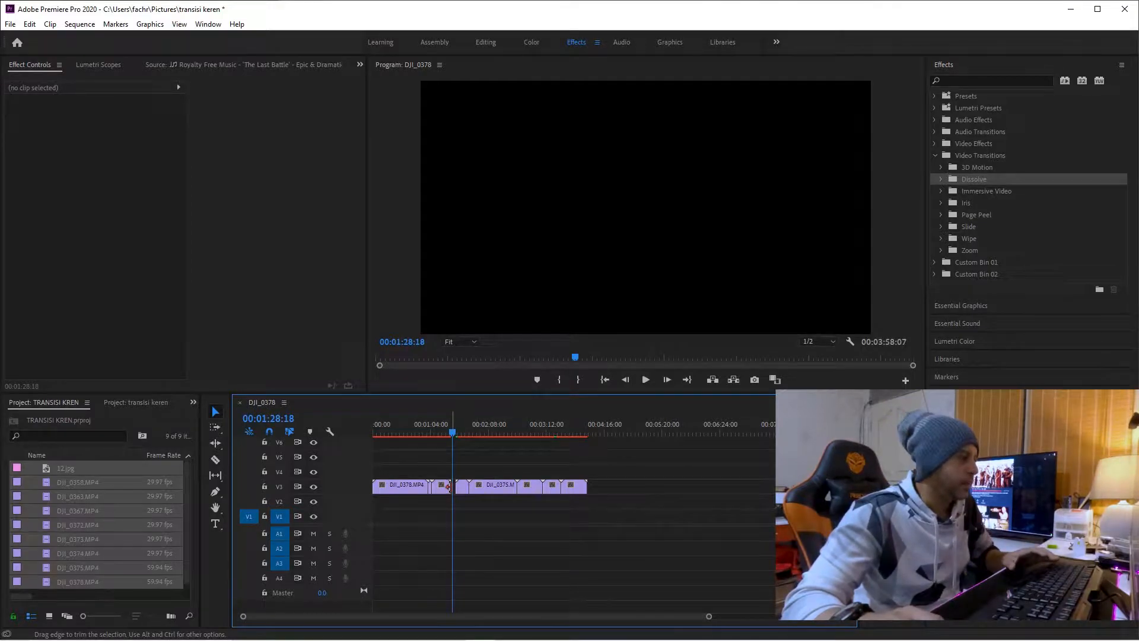
{"action": "left_click_drag", "start_coordinate": [709, 618], "coordinate": [469, 616]}
{"action": "right_click", "coordinate": [611, 486]}
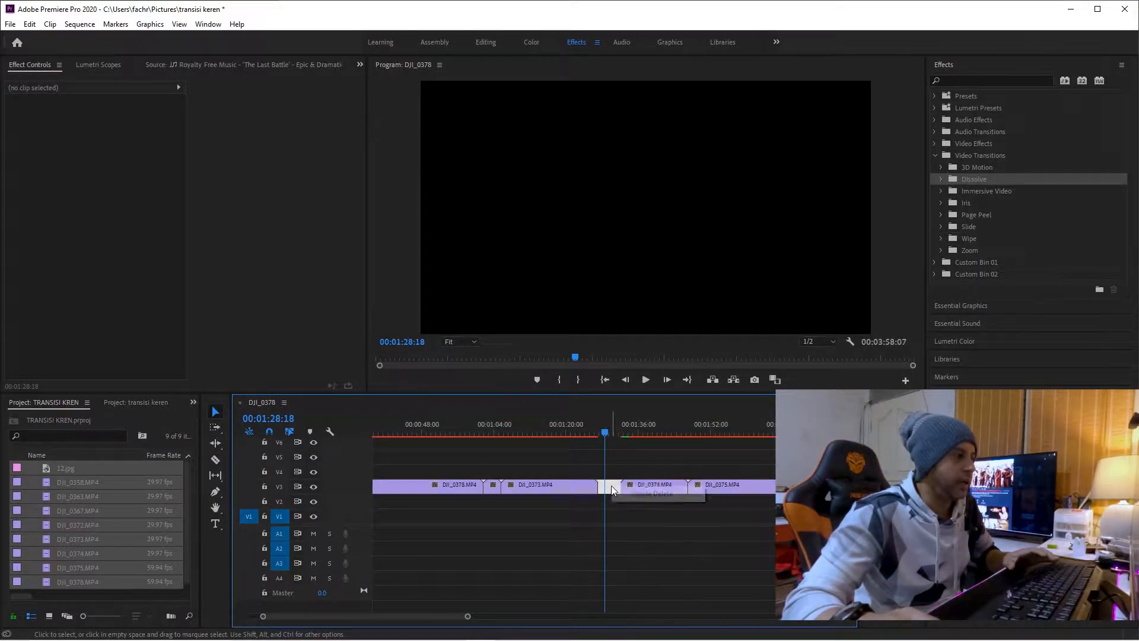
{"action": "left_click", "coordinate": [658, 494]}
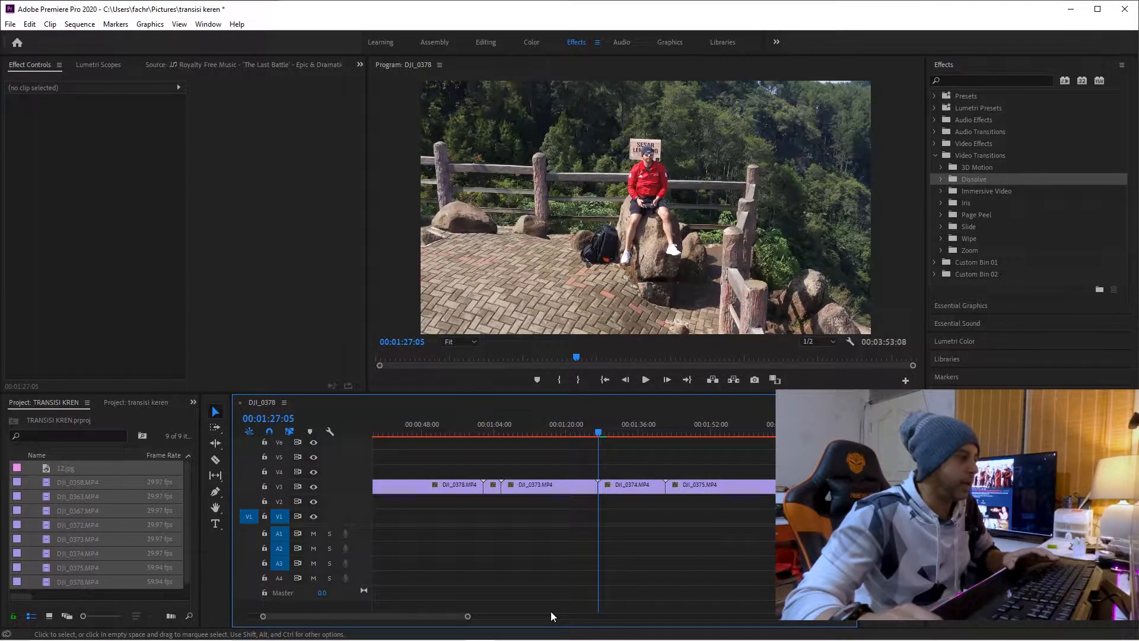
Shift every clip after the first DJI_0378.MP4 clip along track V3 so they start at about 00:02:08:00
{"action": "left_click_drag", "start_coordinate": [468, 616], "coordinate": [645, 616]}
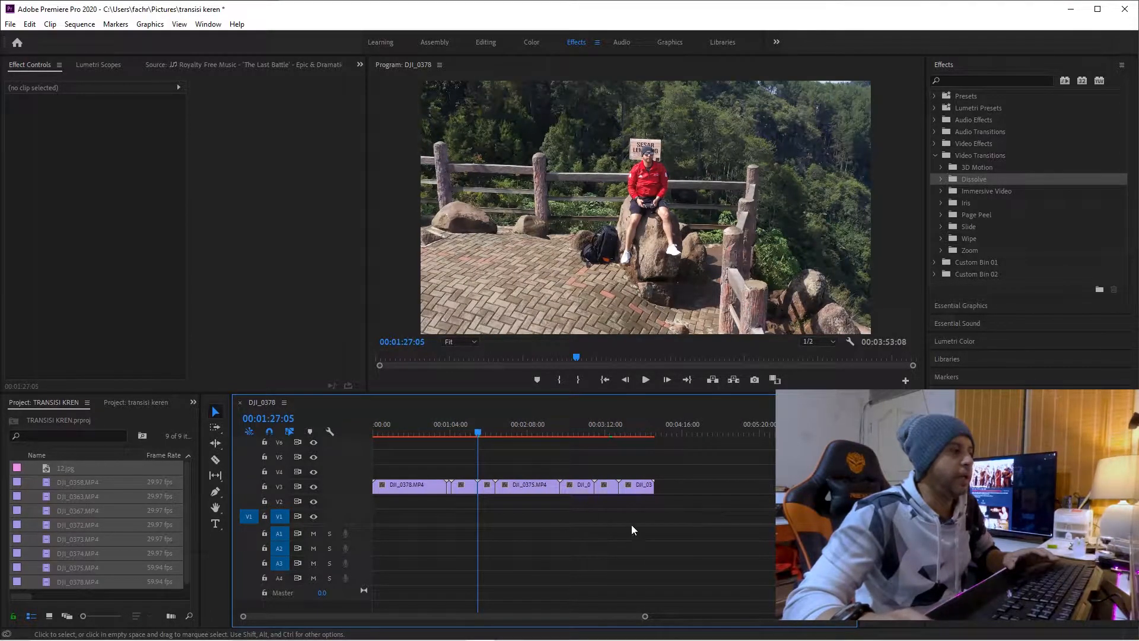
{"action": "left_click_drag", "start_coordinate": [701, 476], "coordinate": [538, 486]}
{"action": "left_click", "coordinate": [539, 468]}
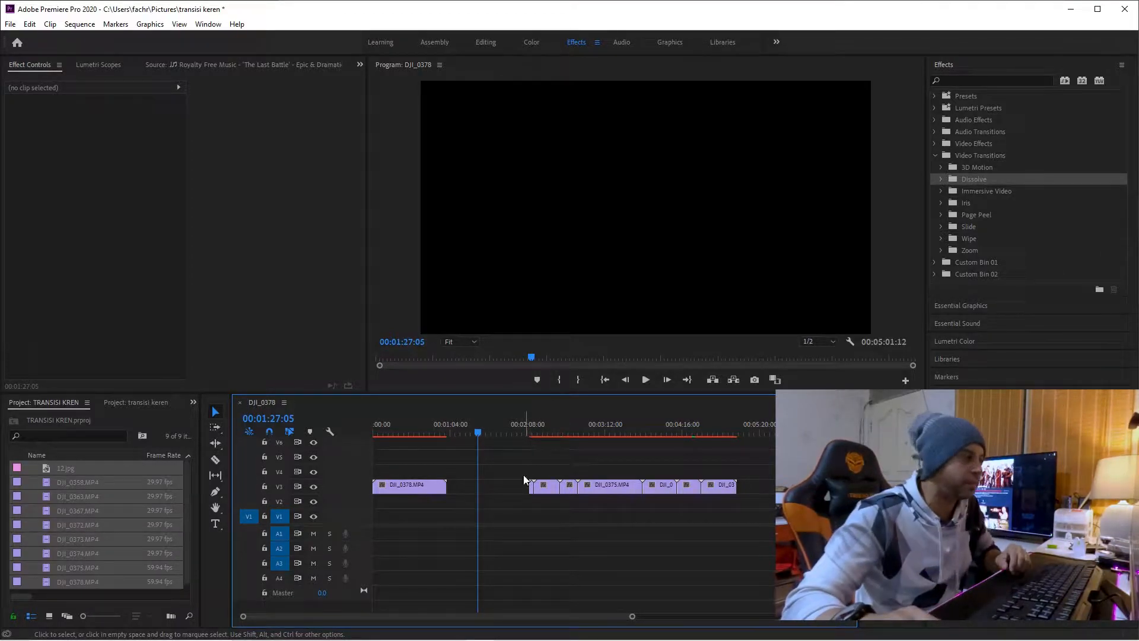
Move the DJI_0375.MP4 clip to V2 at 00:00:27:29 beneath DJI_0378.MP4, and shift the remaining clips further along the timeline
{"action": "mouse_move", "coordinate": [404, 433]}
{"action": "left_mouse_down"}
{"action": "mouse_move", "coordinate": [392, 432]}
{"action": "mouse_move", "coordinate": [433, 436]}
{"action": "mouse_move", "coordinate": [409, 432]}
{"action": "left_mouse_up"}
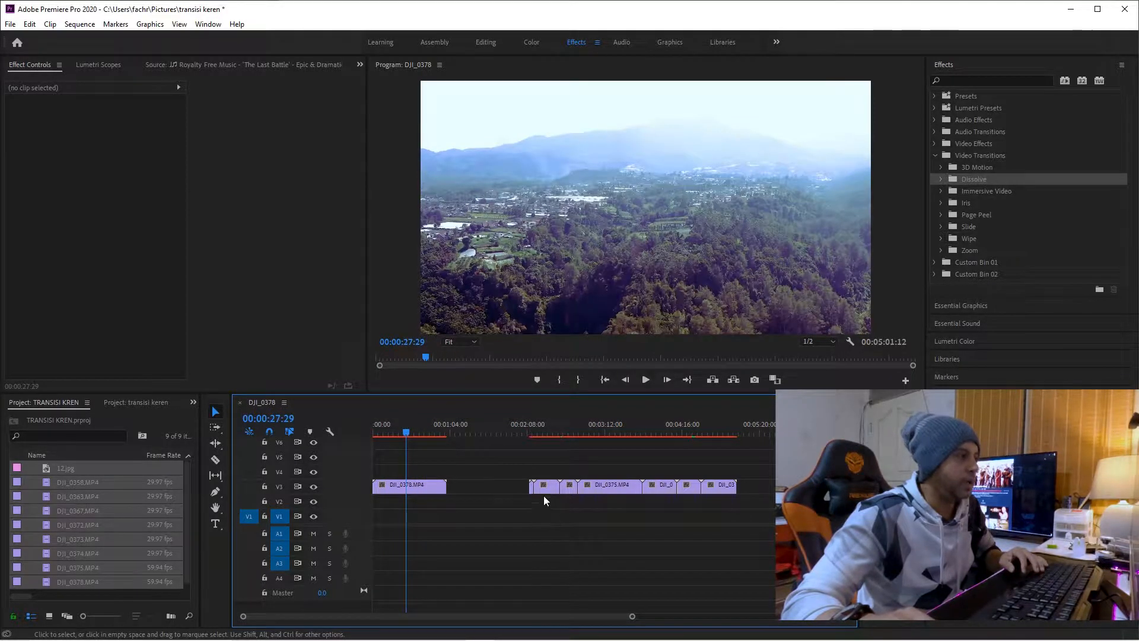
{"action": "left_click", "coordinate": [545, 488]}
{"action": "left_click_drag", "start_coordinate": [548, 491], "coordinate": [444, 514]}
{"action": "left_click_drag", "start_coordinate": [528, 455], "coordinate": [758, 492]}
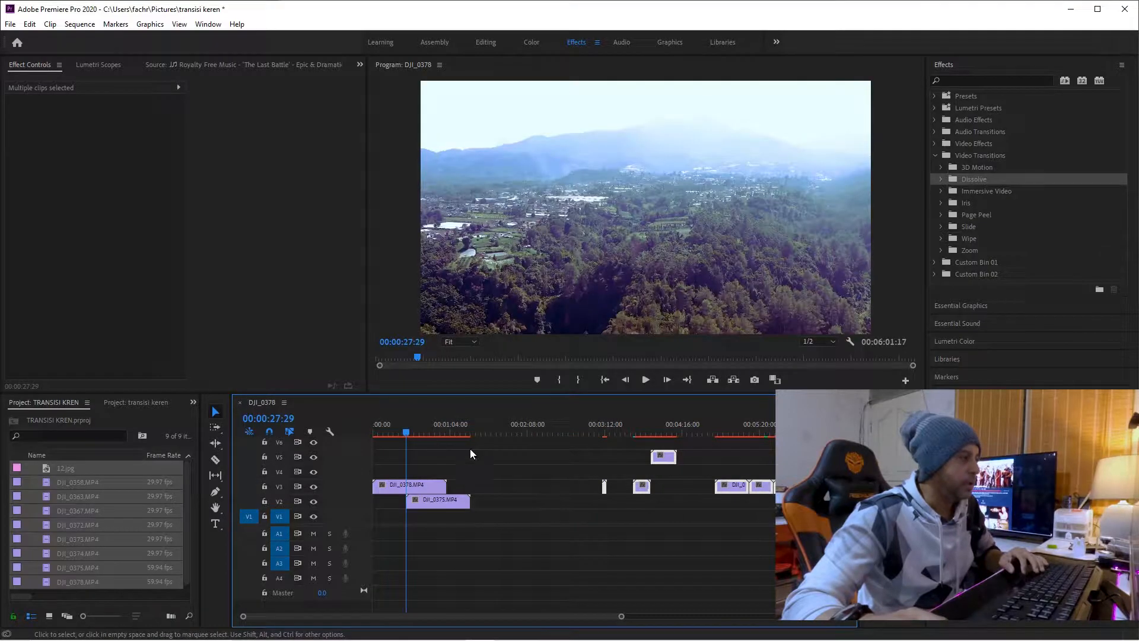
Try DJI_0375.MP4 at a slightly later position beneath the first clip, and delete it from track V2
{"action": "left_click", "coordinate": [413, 434]}
{"action": "mouse_move", "coordinate": [414, 433]}
{"action": "left_mouse_down"}
{"action": "mouse_move", "coordinate": [436, 432]}
{"action": "mouse_move", "coordinate": [419, 436]}
{"action": "left_mouse_up"}
{"action": "left_click_drag", "start_coordinate": [431, 504], "coordinate": [446, 503]}
{"action": "mouse_move", "coordinate": [411, 433]}
{"action": "left_mouse_down"}
{"action": "mouse_move", "coordinate": [361, 428]}
{"action": "mouse_move", "coordinate": [461, 437]}
{"action": "mouse_move", "coordinate": [370, 437]}
{"action": "mouse_move", "coordinate": [439, 442]}
{"action": "mouse_move", "coordinate": [423, 440]}
{"action": "left_mouse_up"}
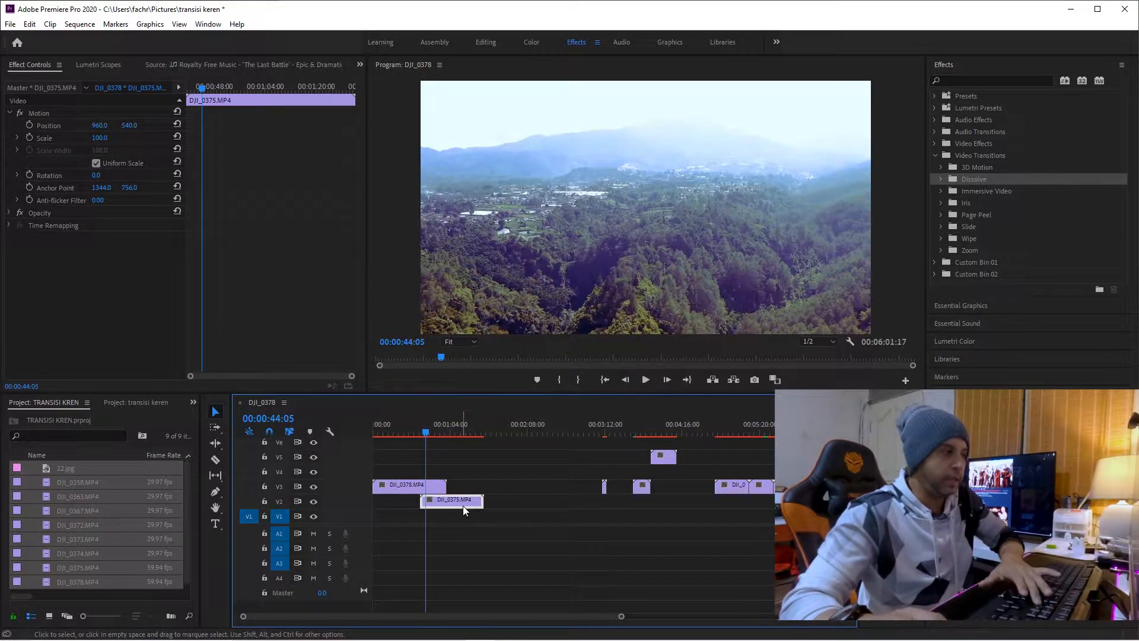
{"action": "key", "text": "Delete"}
Move the river clip to track V2 so it starts at about 00:00:49:17, overlapping the end of DJI_0378.MP4
{"action": "left_click", "coordinate": [721, 432]}
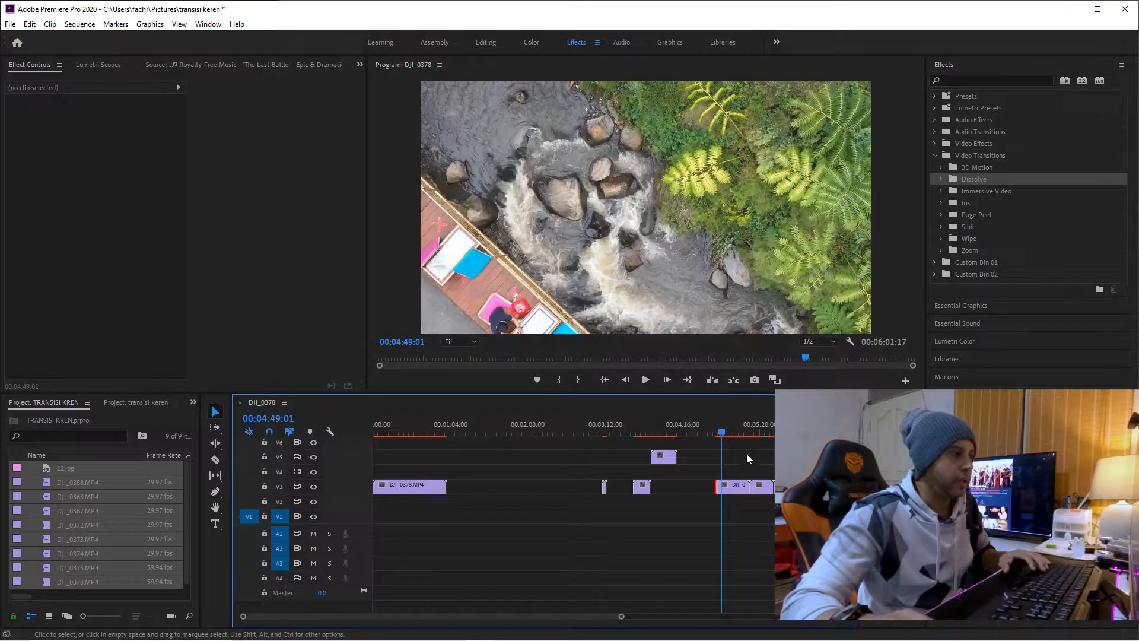
{"action": "left_click_drag", "start_coordinate": [596, 496], "coordinate": [449, 500]}
{"action": "left_click", "coordinate": [446, 424]}
{"action": "left_click_drag", "start_coordinate": [446, 422], "coordinate": [433, 432]}
Find the Luma Key video effect by searching the effects for "LUMA KE"
{"action": "left_click", "coordinate": [439, 488]}
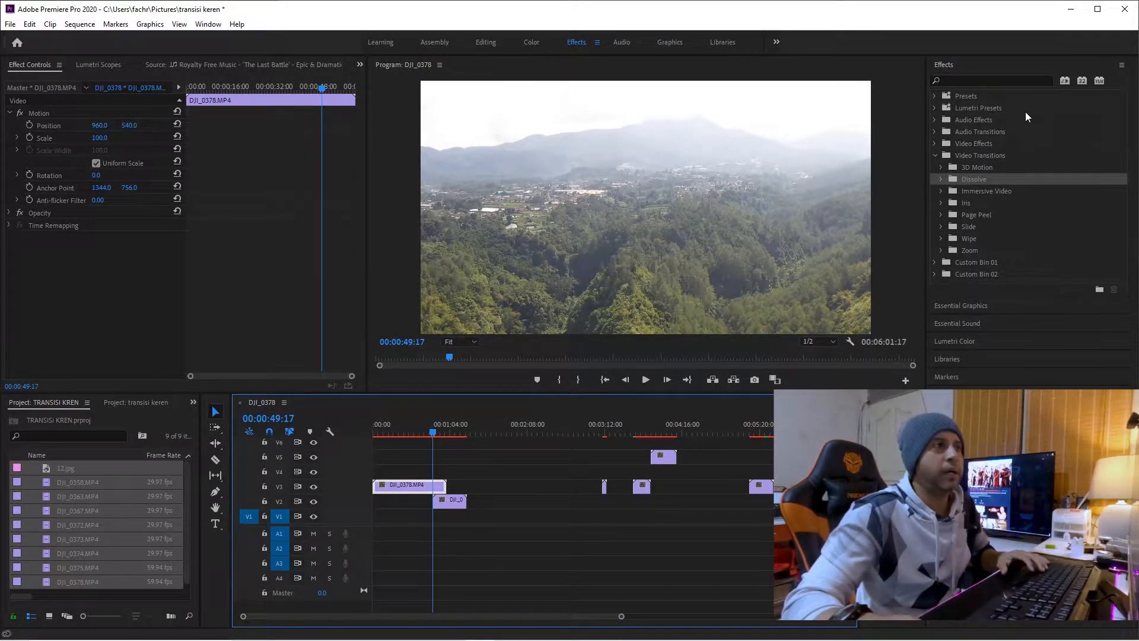
{"action": "left_click", "coordinate": [973, 80]}
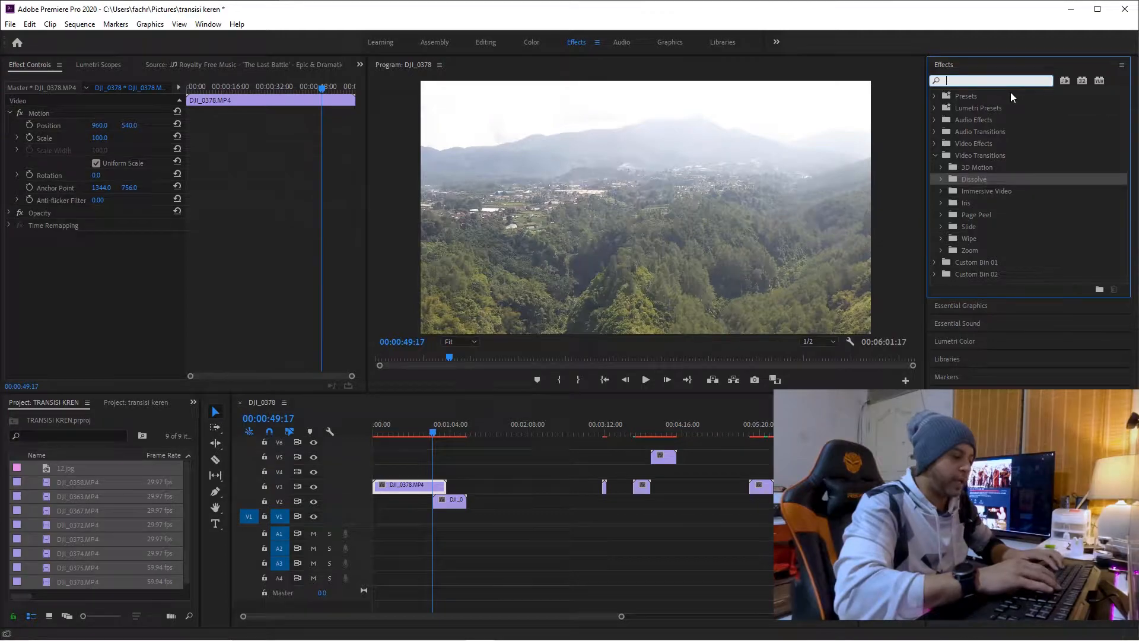
{"action": "type", "text": "LUMA KE"}
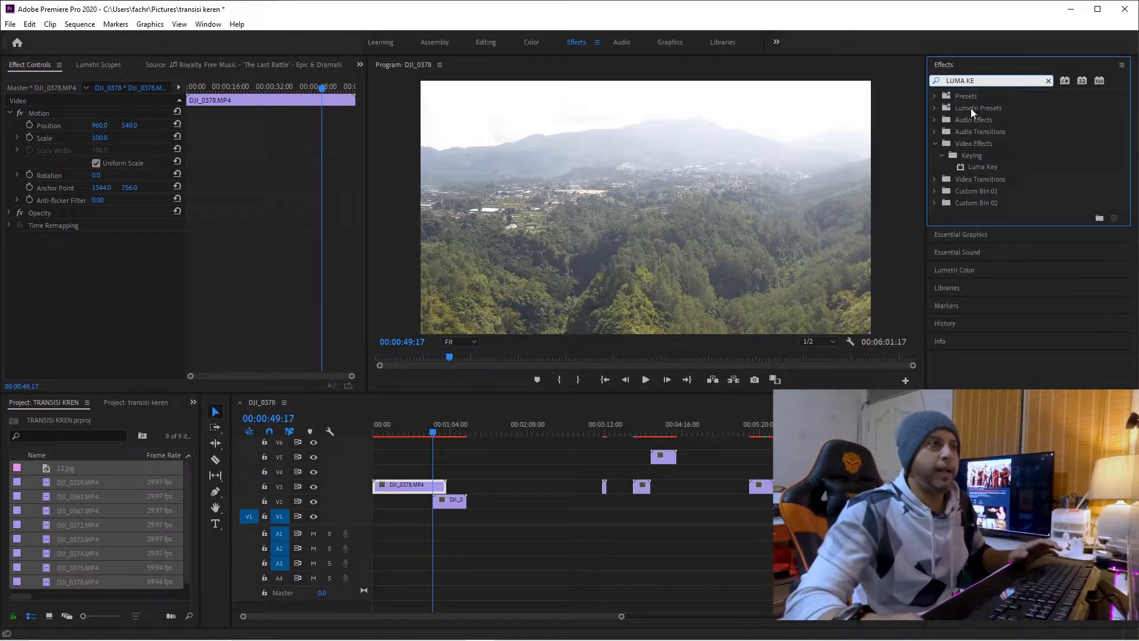
{"action": "left_click", "coordinate": [978, 168]}
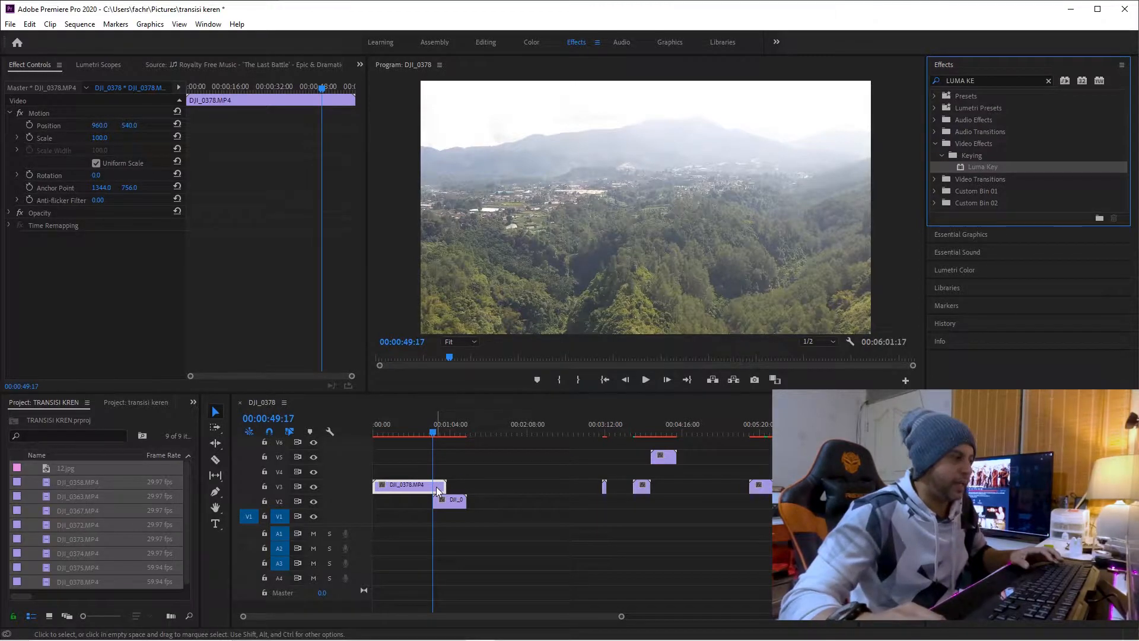
Split the DJI_0378.MP4 clip on V3 at 00:00:49:17 and apply Luma Key to the section after the cut
{"action": "left_click_drag", "start_coordinate": [622, 617], "coordinate": [510, 616]}
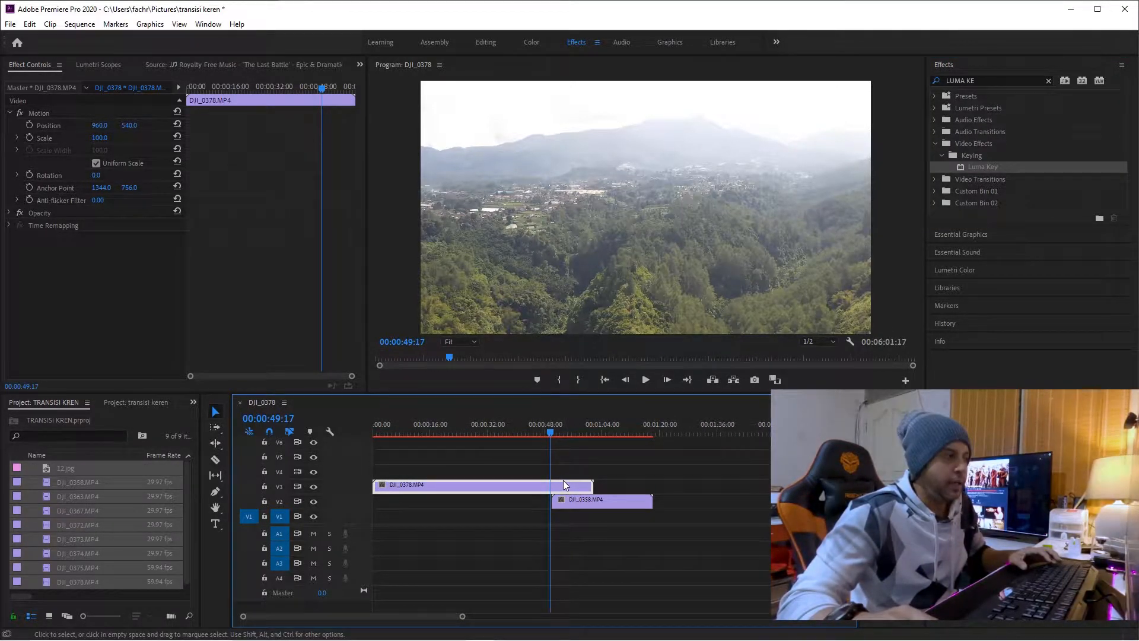
{"action": "key", "text": "c"}
{"action": "left_click", "coordinate": [553, 486]}
{"action": "key", "text": "v"}
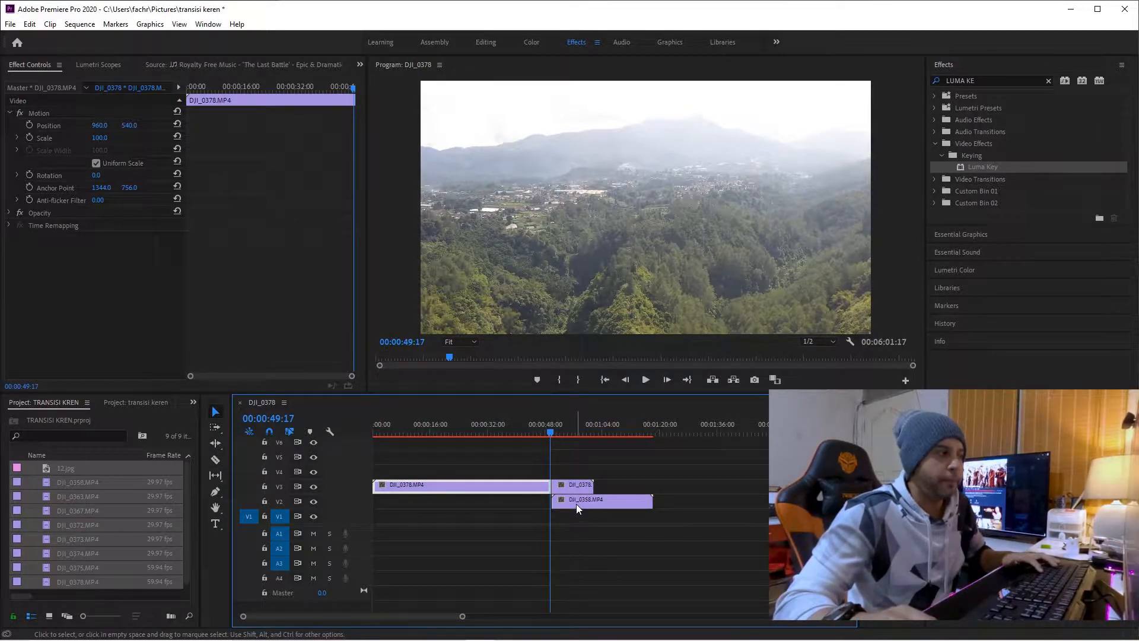
{"action": "left_click", "coordinate": [977, 167]}
{"action": "left_click_drag", "start_coordinate": [725, 360], "coordinate": [583, 490]}
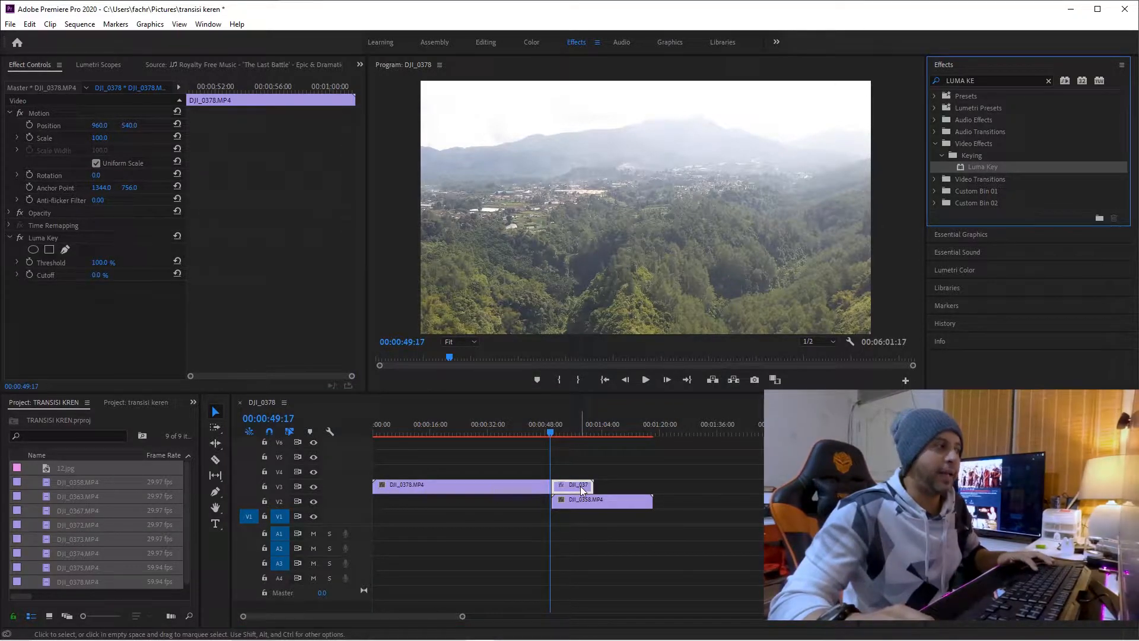
Keyframe the Luma Key Threshold from 0% at the section's start to 100% near its end, at about 00:01:01:12
{"action": "left_click_drag", "start_coordinate": [554, 432], "coordinate": [599, 432]}
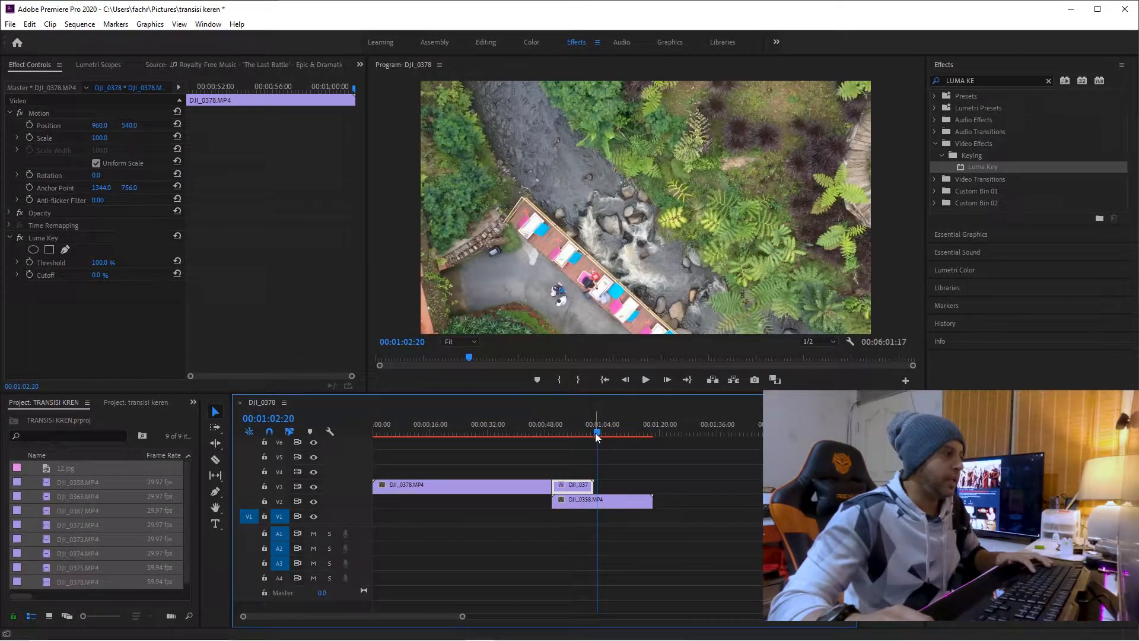
{"action": "left_click", "coordinate": [575, 434]}
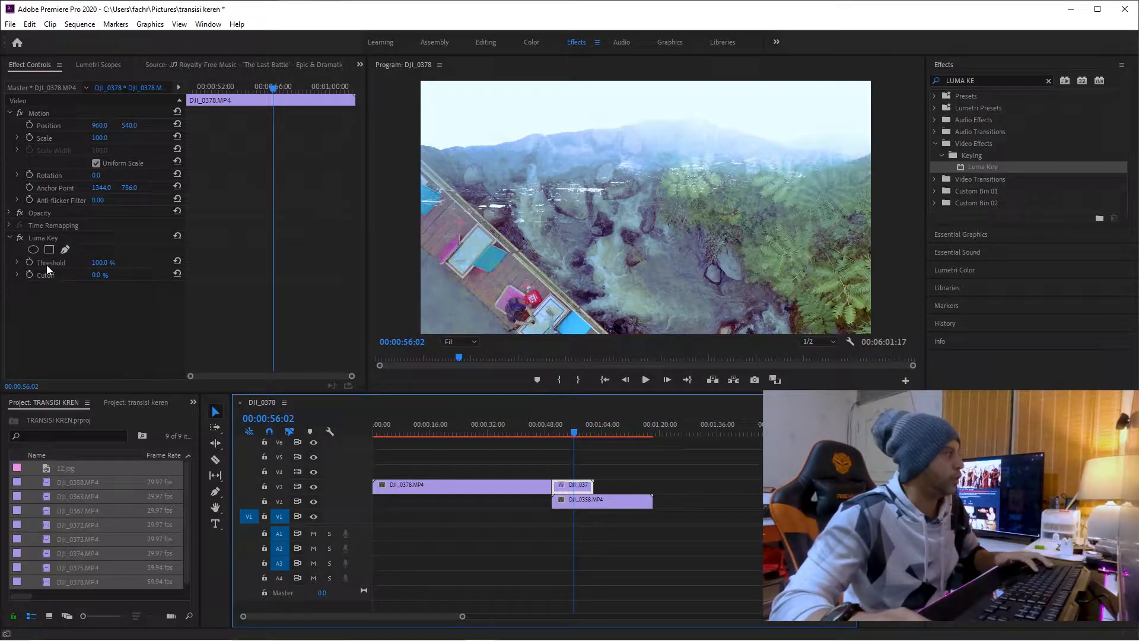
{"action": "left_click", "coordinate": [29, 262]}
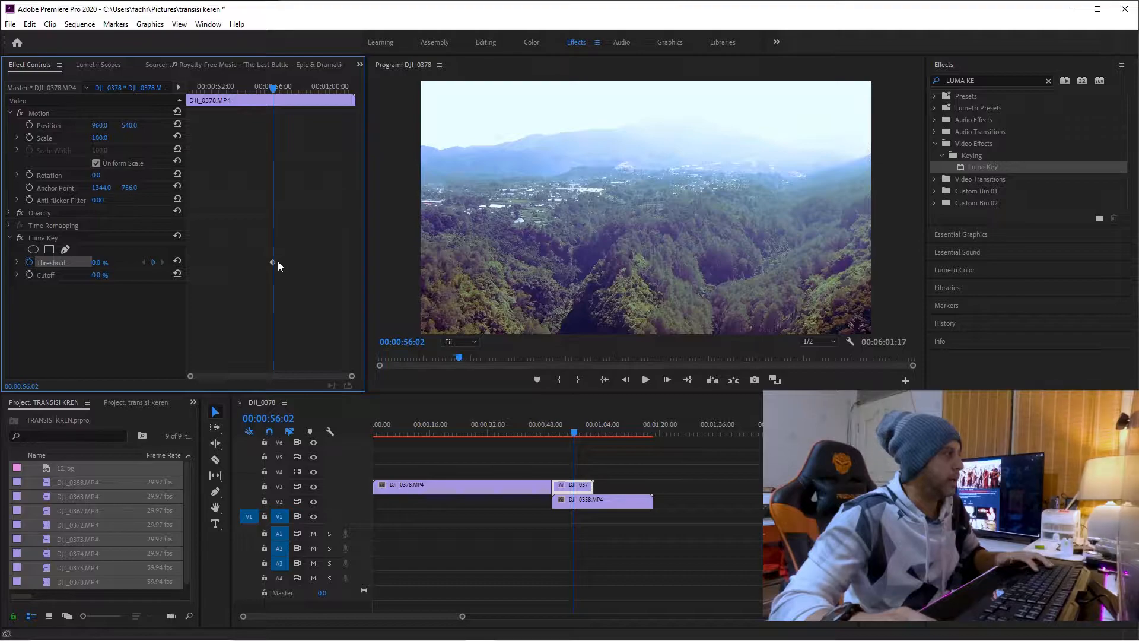
{"action": "left_click", "coordinate": [267, 261]}
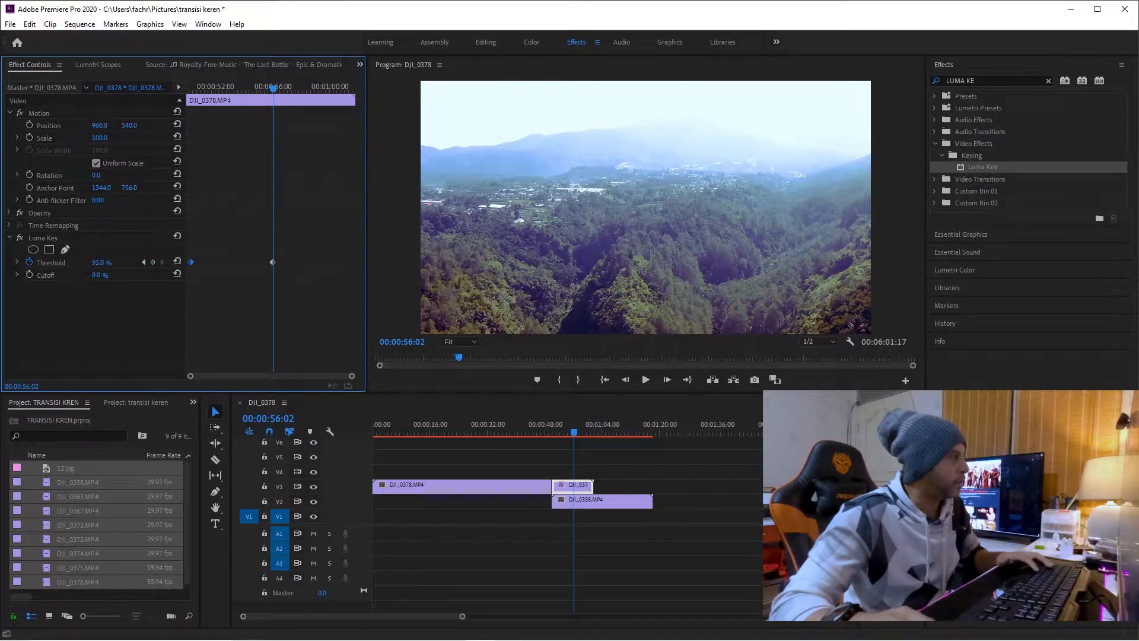
{"action": "left_click_drag", "start_coordinate": [272, 261], "coordinate": [350, 261]}
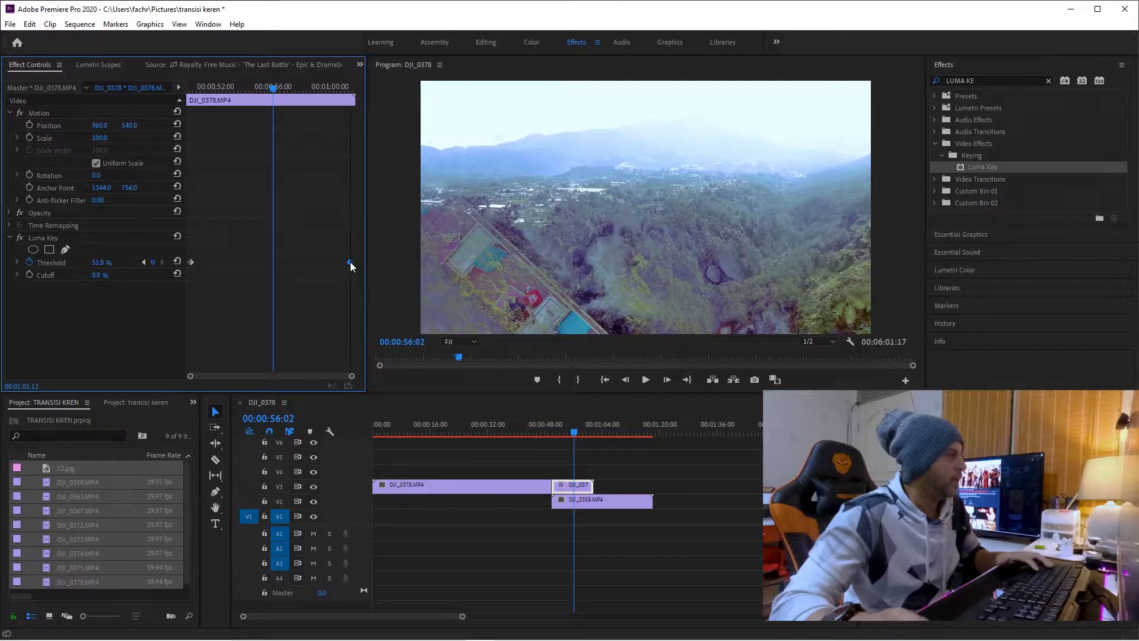
Shorten the fade by moving the 100% Threshold keyframe to about 00:00:54:20, and play the transition to check its timing
{"action": "left_click", "coordinate": [539, 428]}
{"action": "key", "text": "space"}
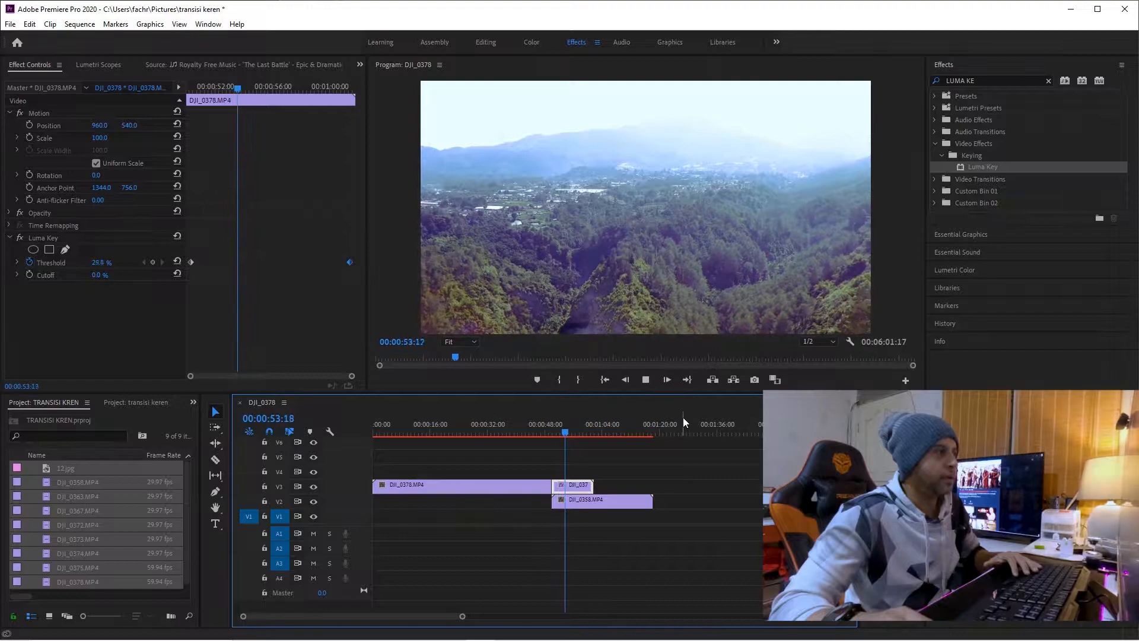
{"action": "key", "text": "space"}
{"action": "left_click", "coordinate": [358, 279]}
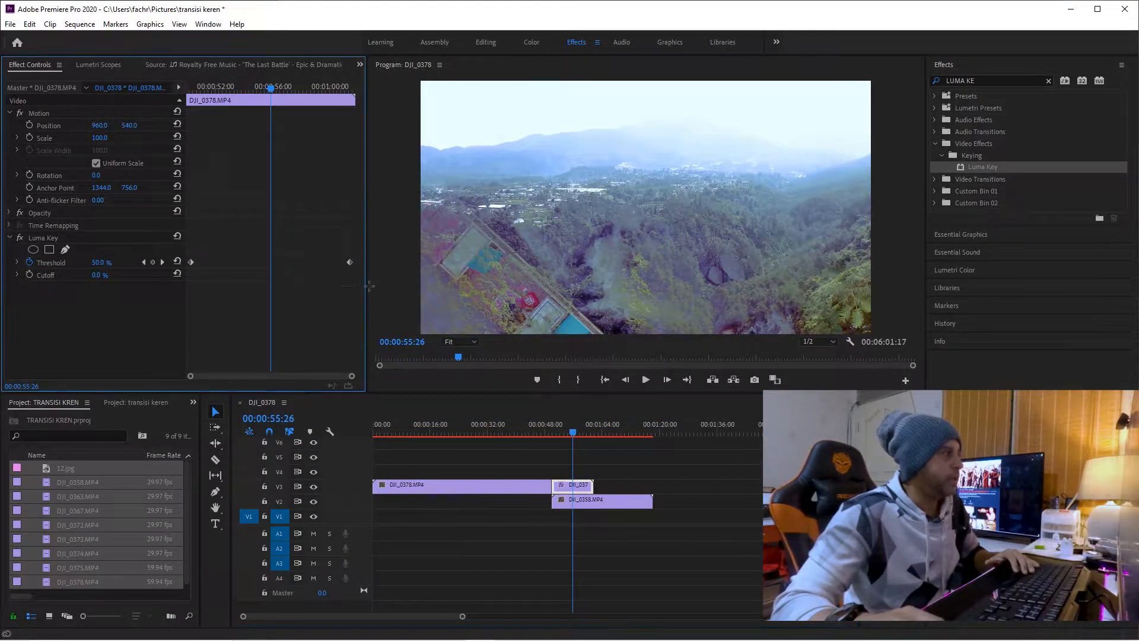
{"action": "left_click_drag", "start_coordinate": [351, 261], "coordinate": [254, 262]}
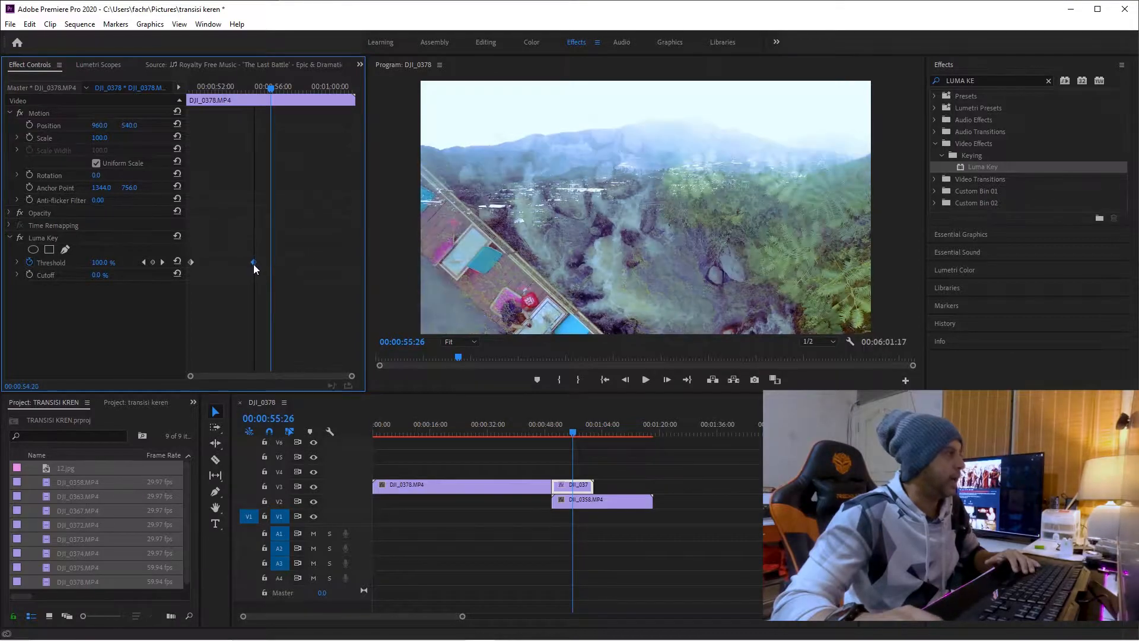
{"action": "left_click", "coordinate": [544, 429]}
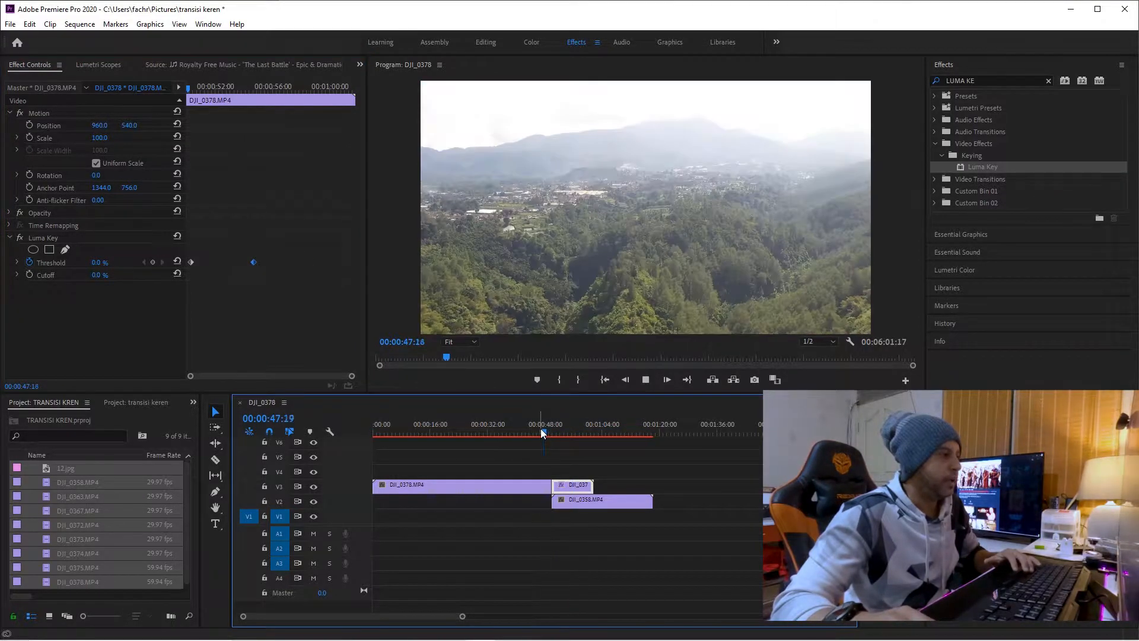
{"action": "key", "text": "space"}
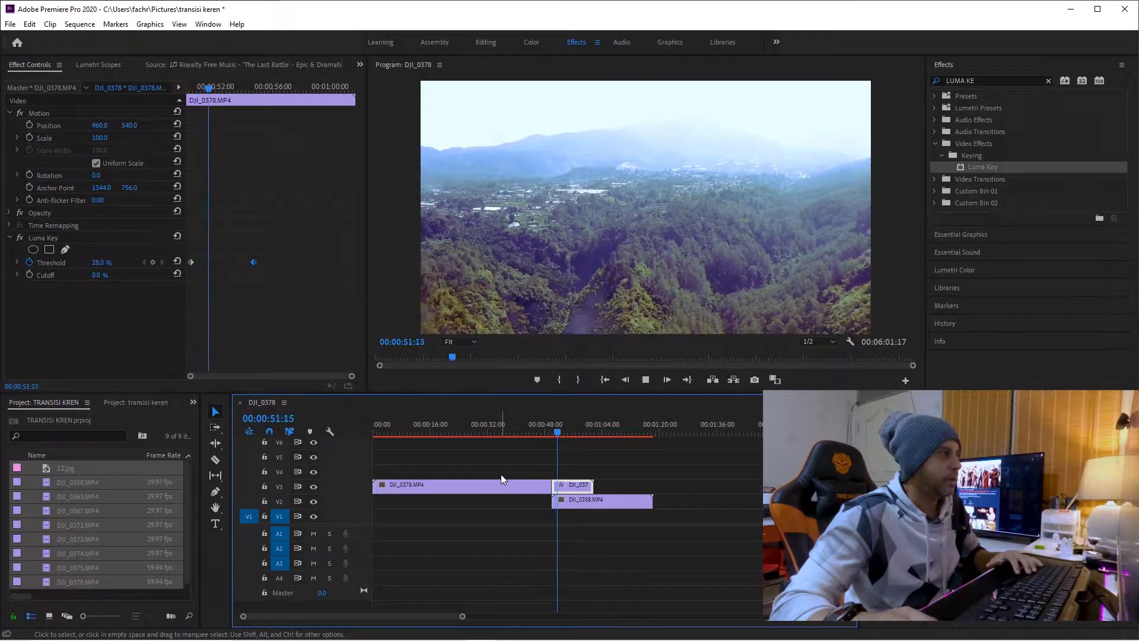
{"action": "key", "text": "space"}
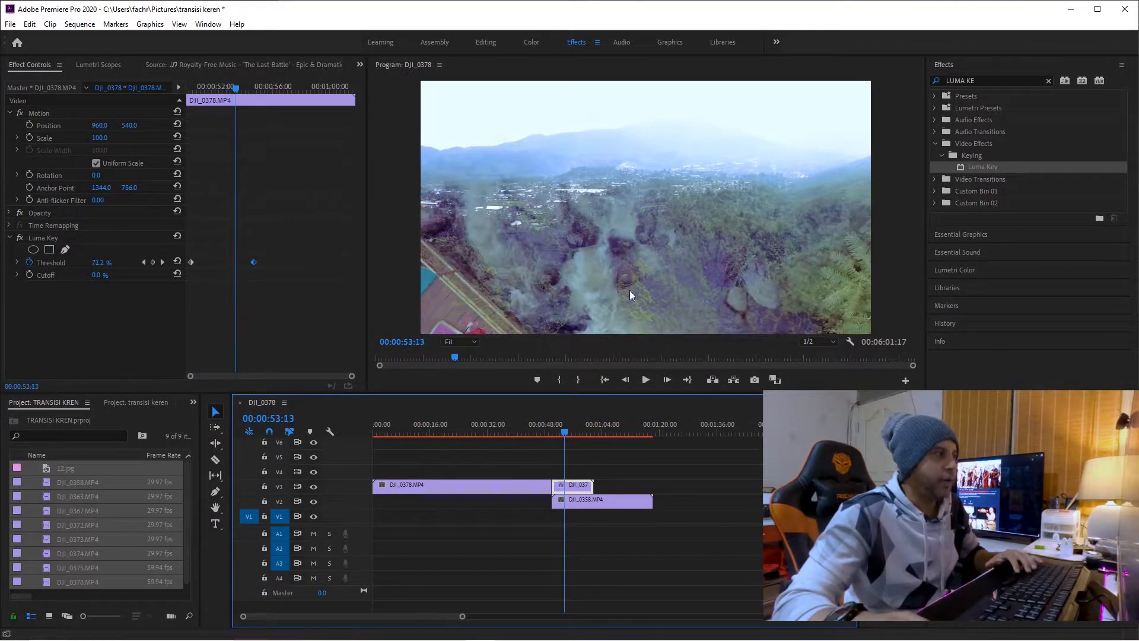
{"action": "key", "text": "space"}
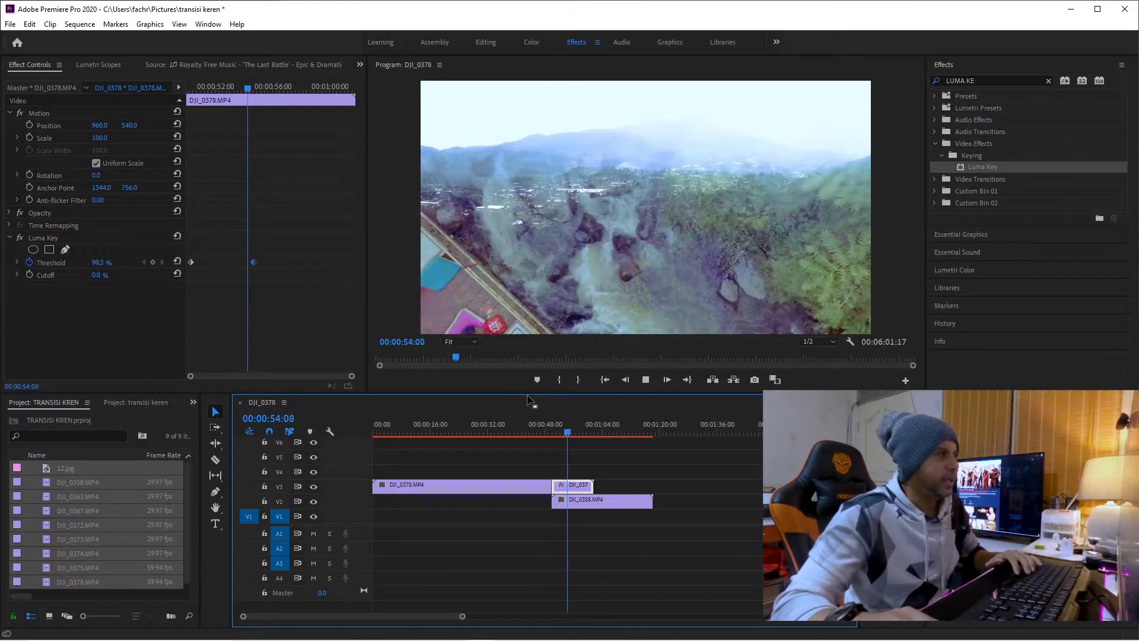
{"action": "key", "text": "space"}
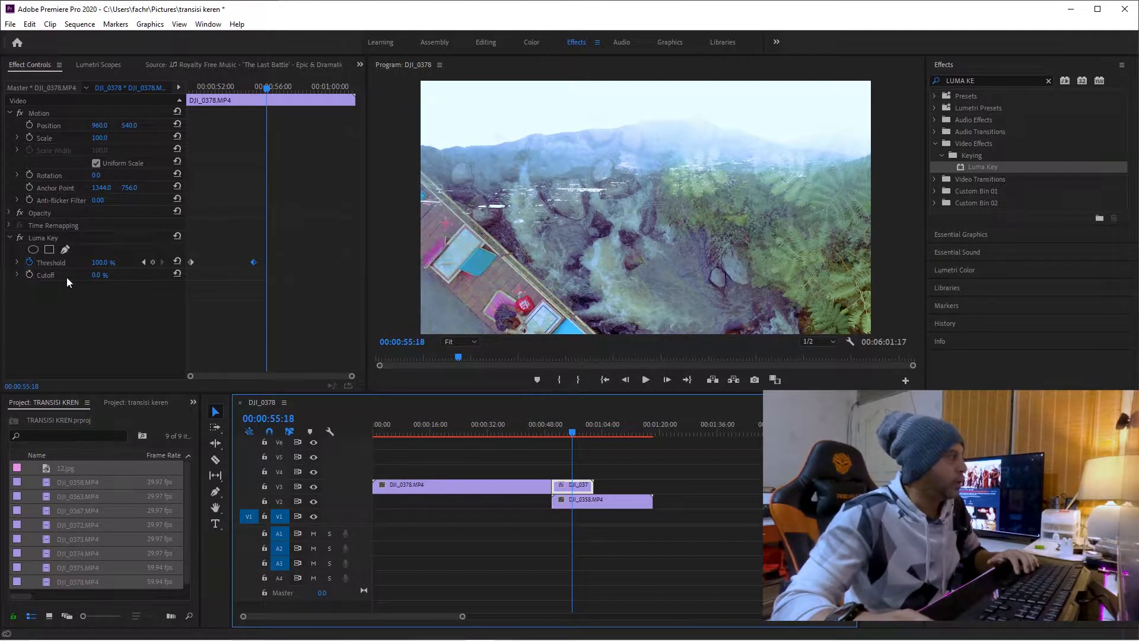
Keyframe the Luma Key Cutoff from 0% at about 00:00:51 to 100% at about 00:00:52:17, and set all keyframes to Auto Bezier
{"action": "left_click", "coordinate": [29, 274]}
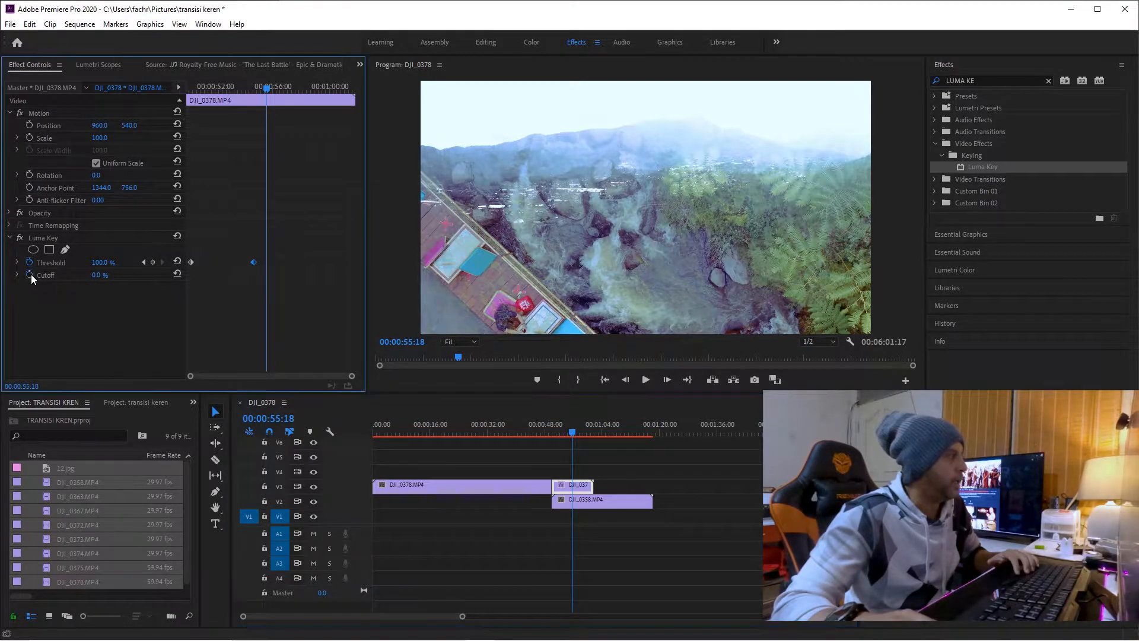
{"action": "left_click_drag", "start_coordinate": [265, 274], "coordinate": [202, 275]}
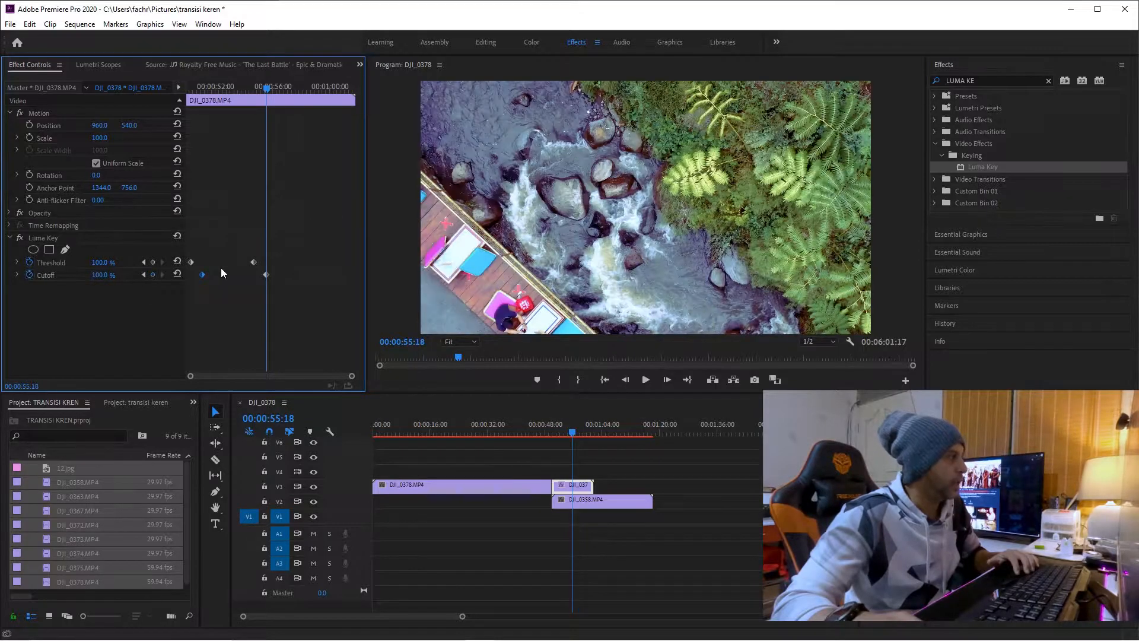
{"action": "left_click_drag", "start_coordinate": [266, 274], "coordinate": [224, 274]}
{"action": "left_click_drag", "start_coordinate": [257, 233], "coordinate": [187, 304]}
{"action": "right_click", "coordinate": [201, 273]}
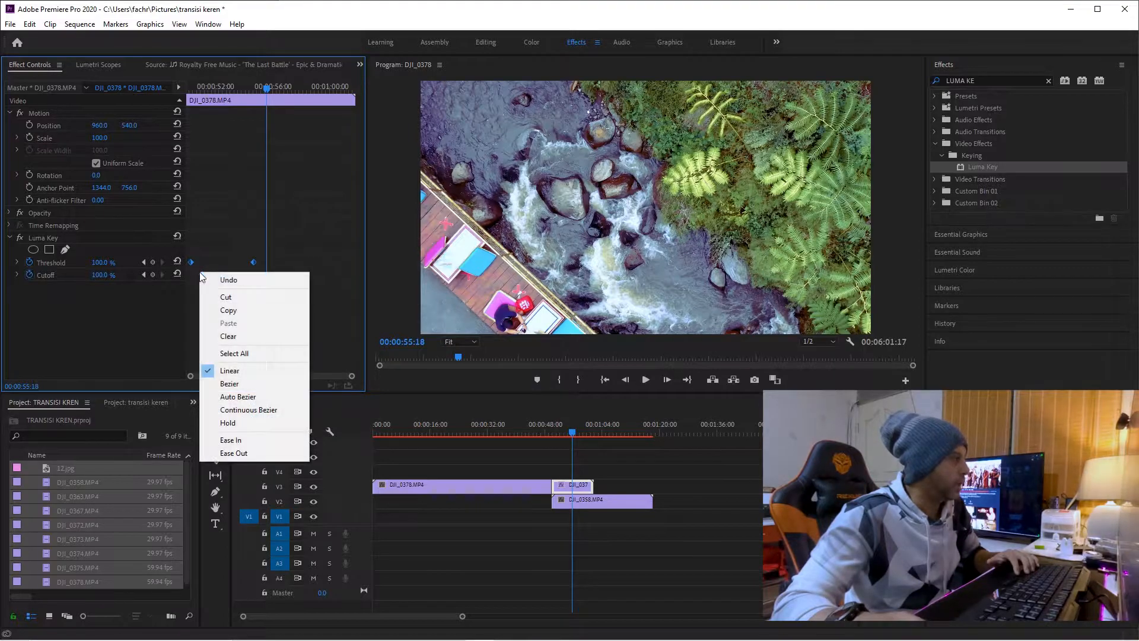
{"action": "left_click", "coordinate": [243, 396]}
Play the transition and move the 100% Cutoff keyframe to about 00:00:54:07, just before the last Threshold keyframe
{"action": "left_click", "coordinate": [554, 432]}
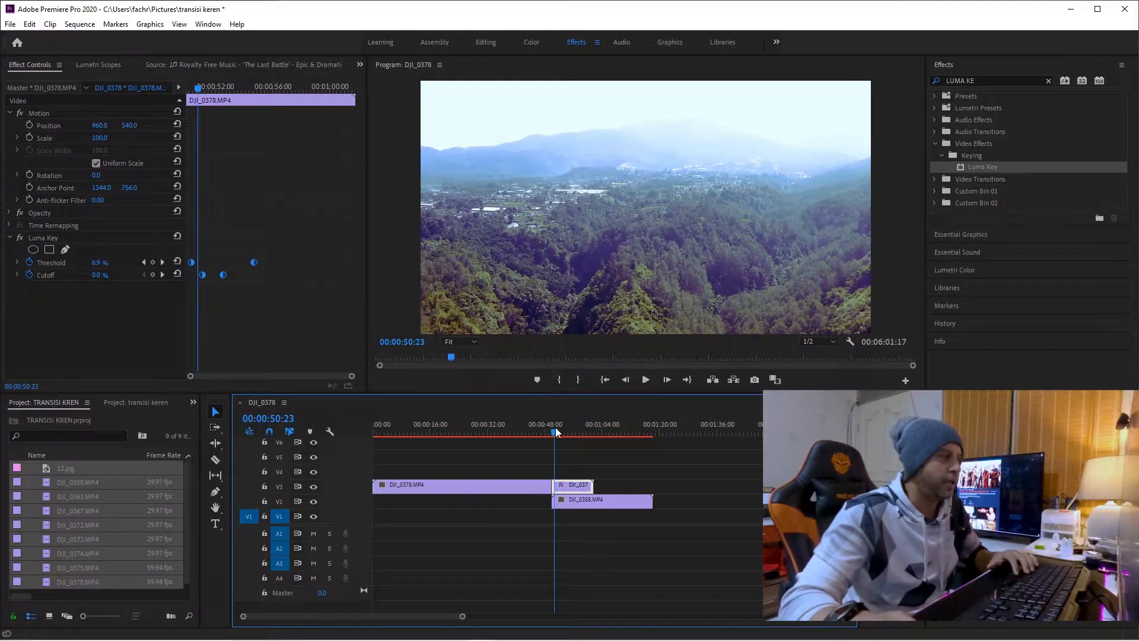
{"action": "left_click_drag", "start_coordinate": [556, 432], "coordinate": [550, 432]}
{"action": "key", "text": "space"}
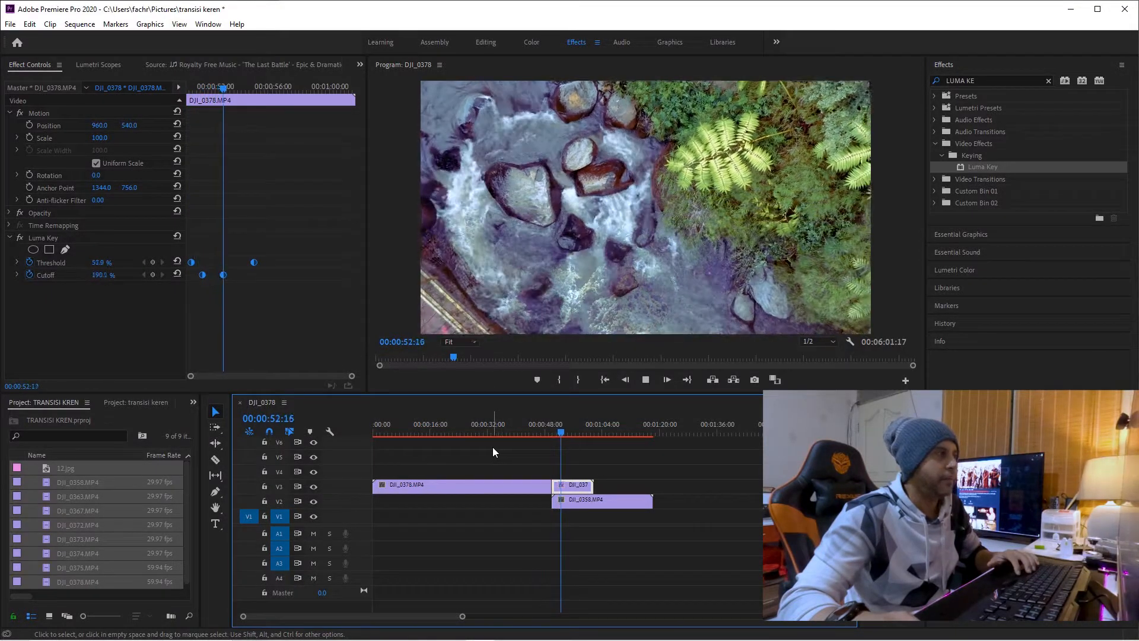
{"action": "key", "text": "space"}
{"action": "left_click", "coordinate": [222, 274]}
{"action": "left_click_drag", "start_coordinate": [222, 276], "coordinate": [244, 276]}
{"action": "left_click", "coordinate": [564, 437]}
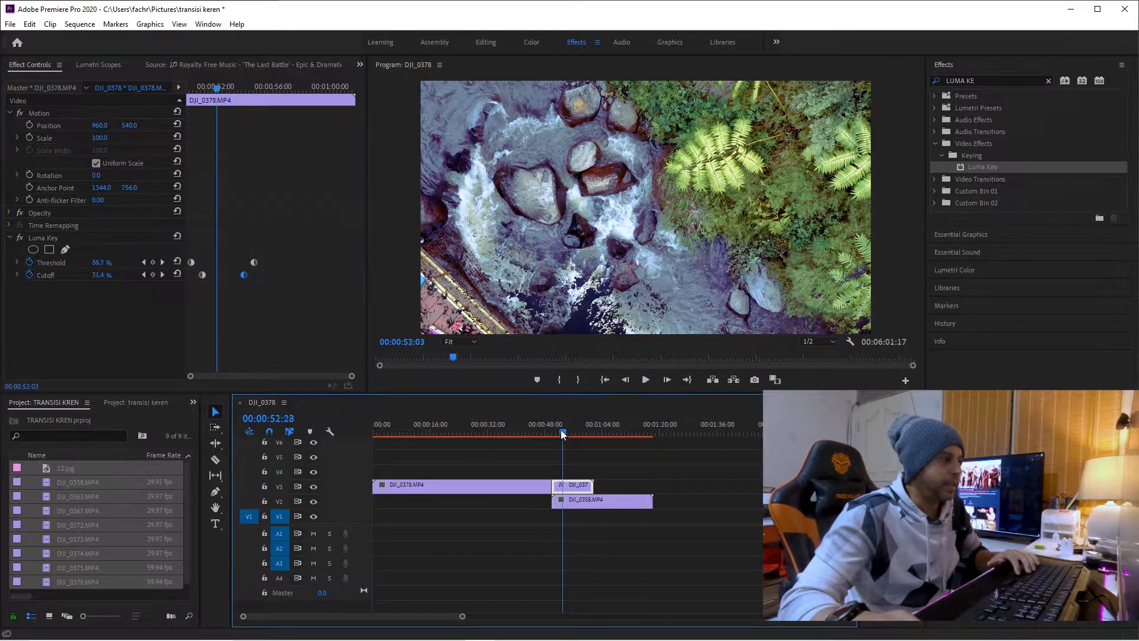
{"action": "key", "text": "j"}
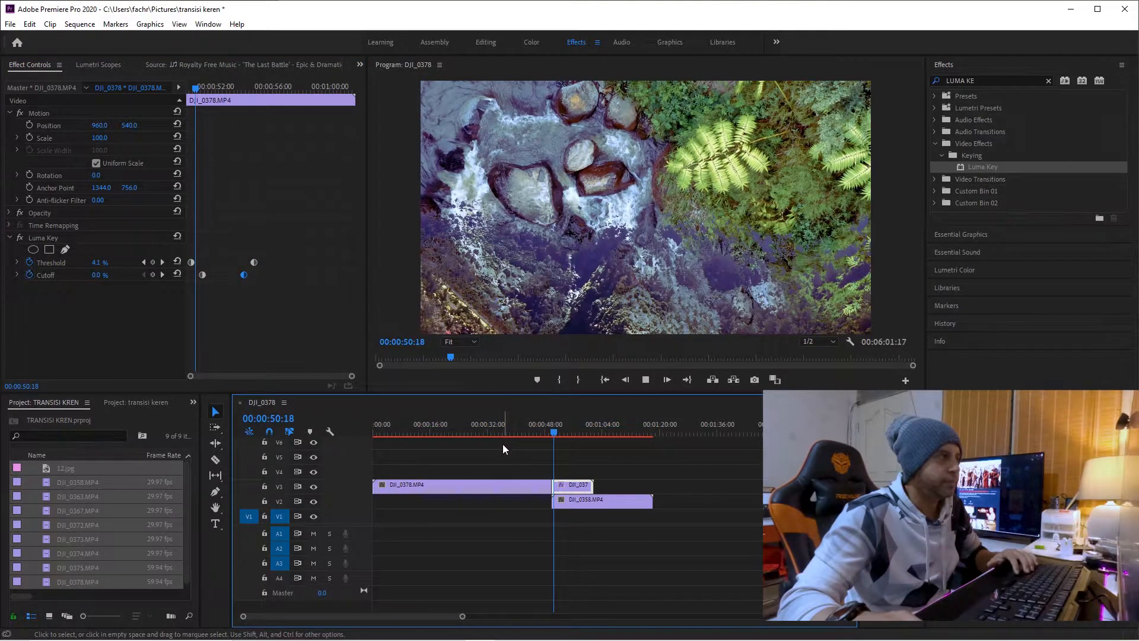
{"action": "key", "text": "l"}
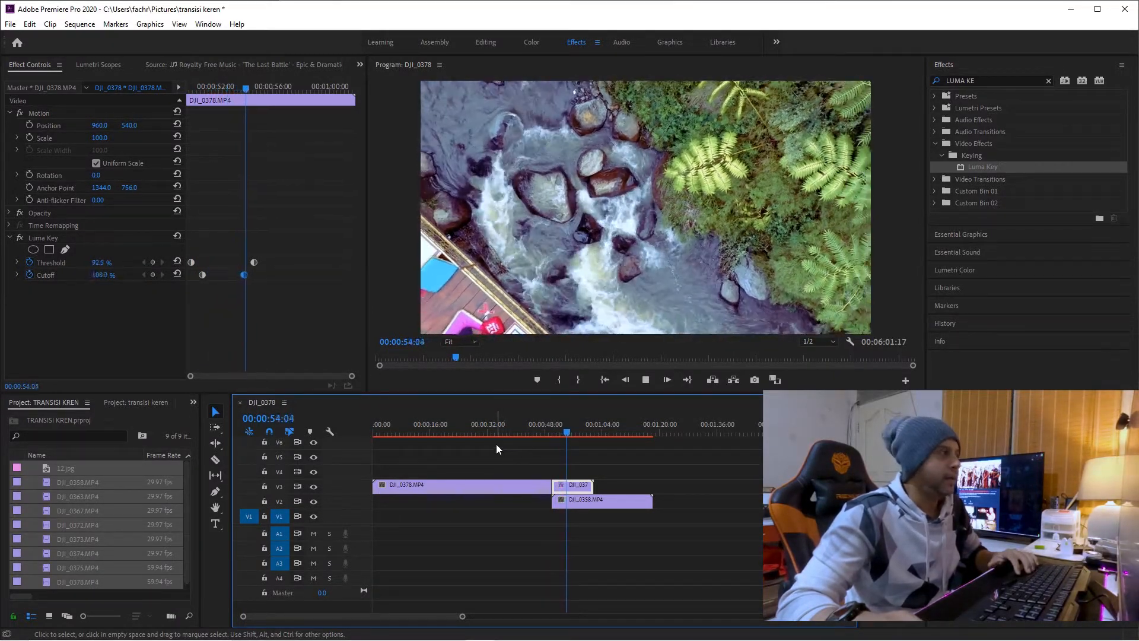
{"action": "key", "text": "space"}
{"action": "left_click", "coordinate": [247, 275]}
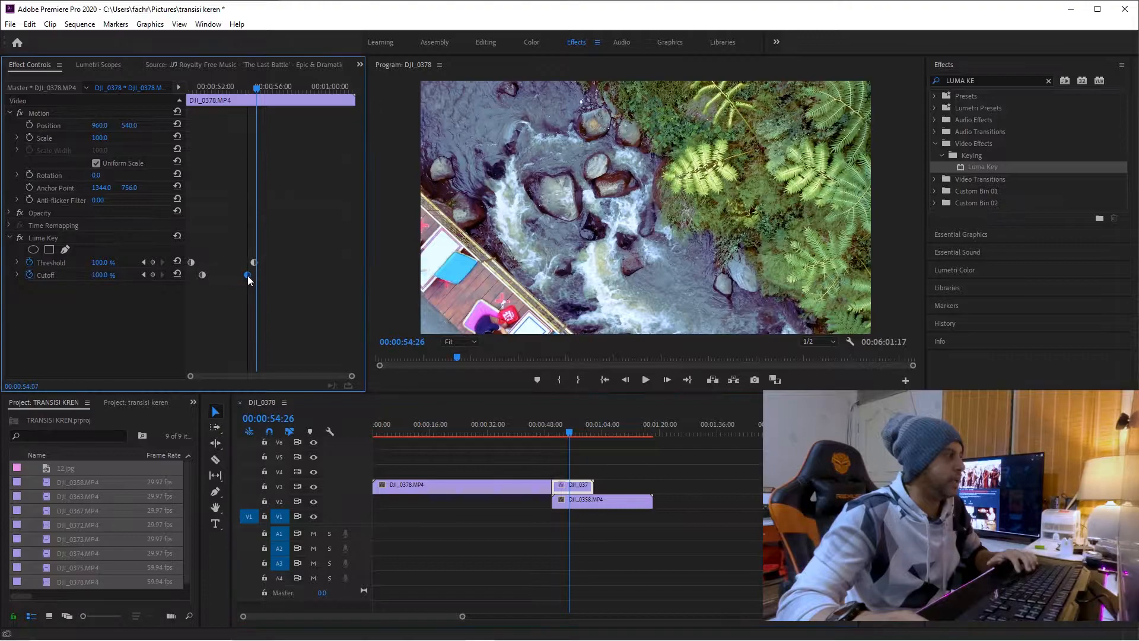
Delete the section of DJI_0378.MP4 before the cut on V3 and try to ripple delete the gap
{"action": "left_click", "coordinate": [530, 486]}
{"action": "key", "text": "Delete"}
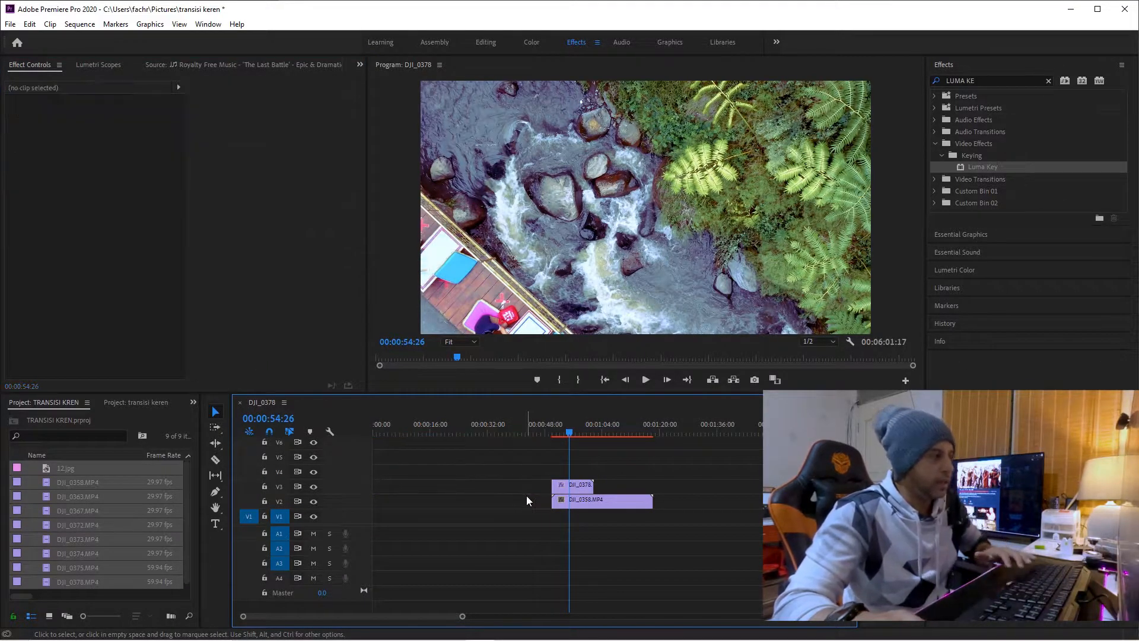
{"action": "right_click", "coordinate": [526, 487]}
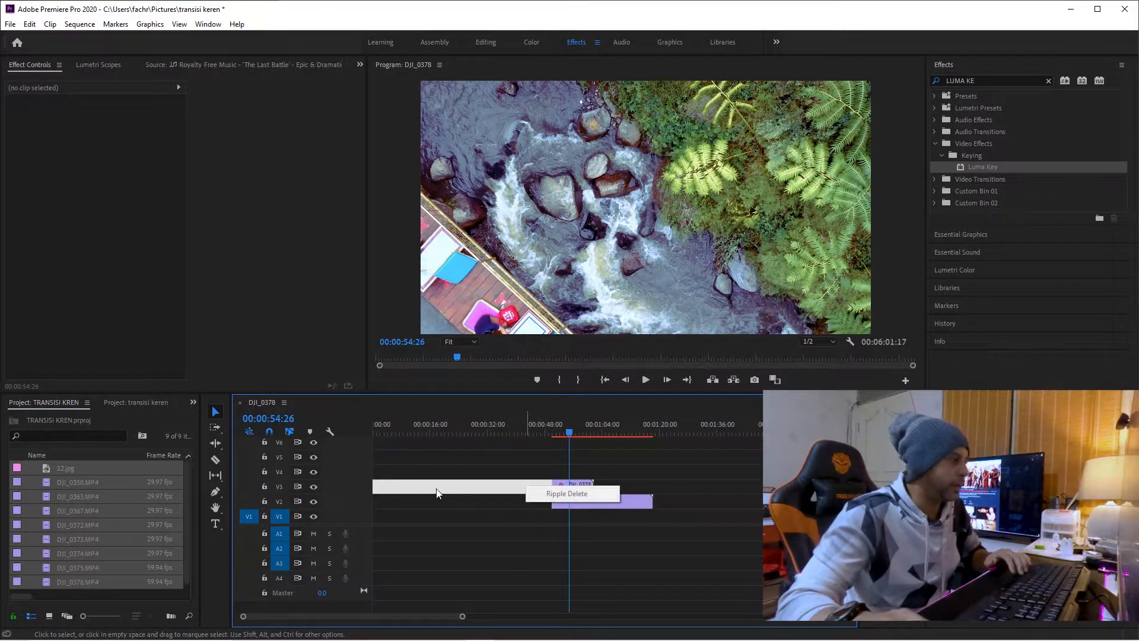
{"action": "left_click", "coordinate": [558, 494]}
Extend the start of the keyed DJI_0378.MP4 section earlier by 00:00:02:14 and play the transition
{"action": "left_click_drag", "start_coordinate": [549, 485], "coordinate": [543, 486]}
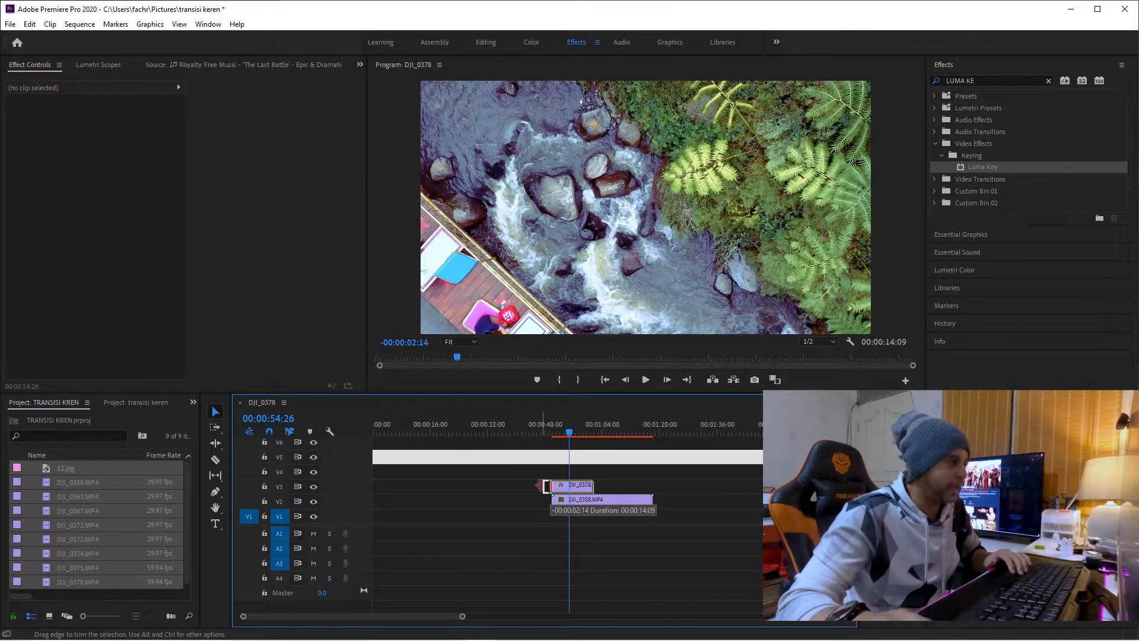
{"action": "left_click", "coordinate": [545, 432]}
{"action": "key", "text": "space"}
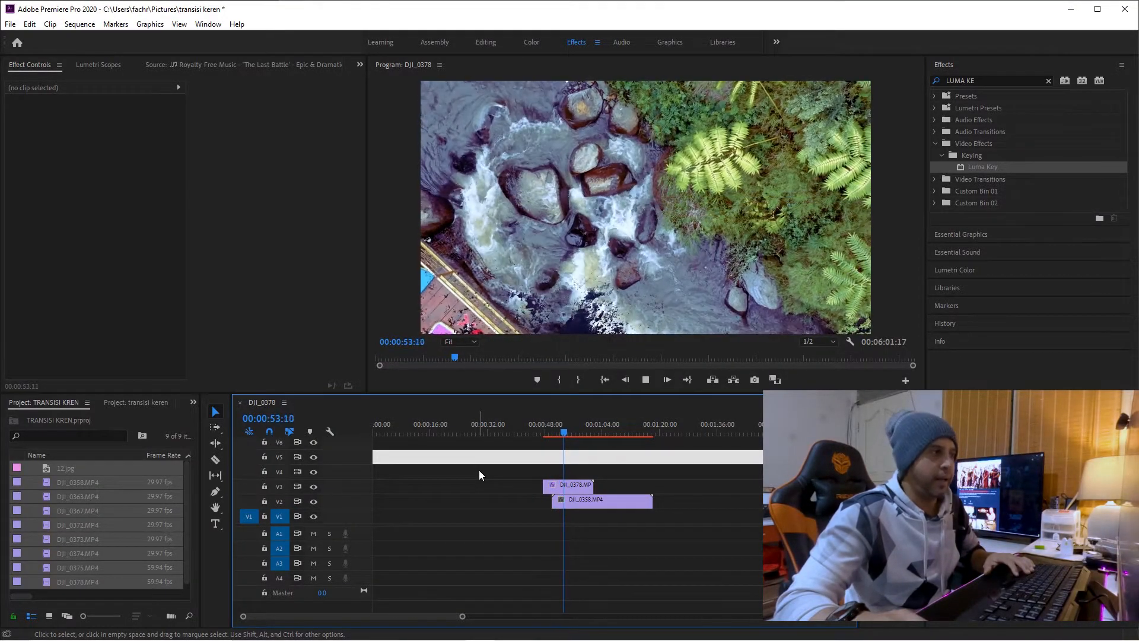
{"action": "key", "text": "space"}
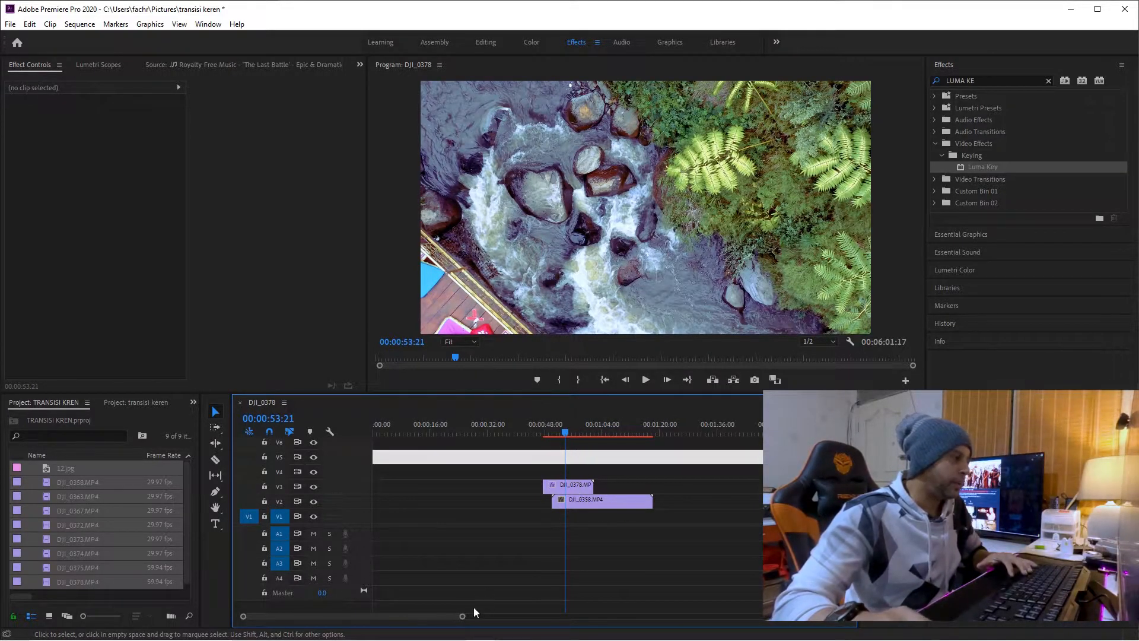
{"action": "left_click_drag", "start_coordinate": [462, 616], "coordinate": [630, 616]}
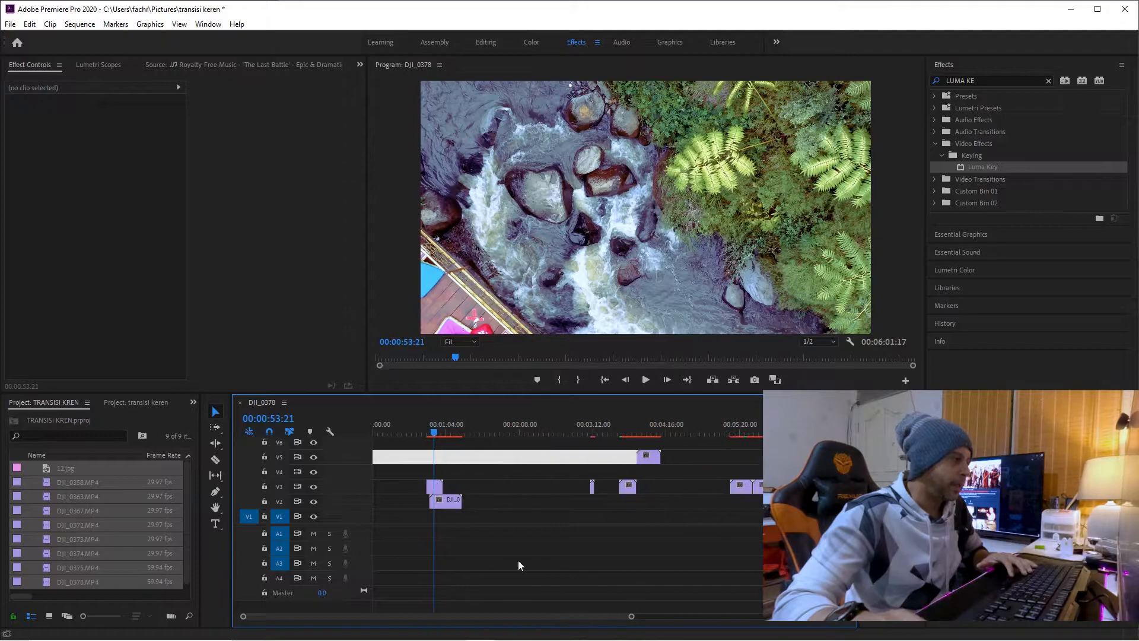
Remove the Luma Key effect from DJI_0378.MP4 on V3
{"action": "left_click_drag", "start_coordinate": [433, 426], "coordinate": [558, 432]}
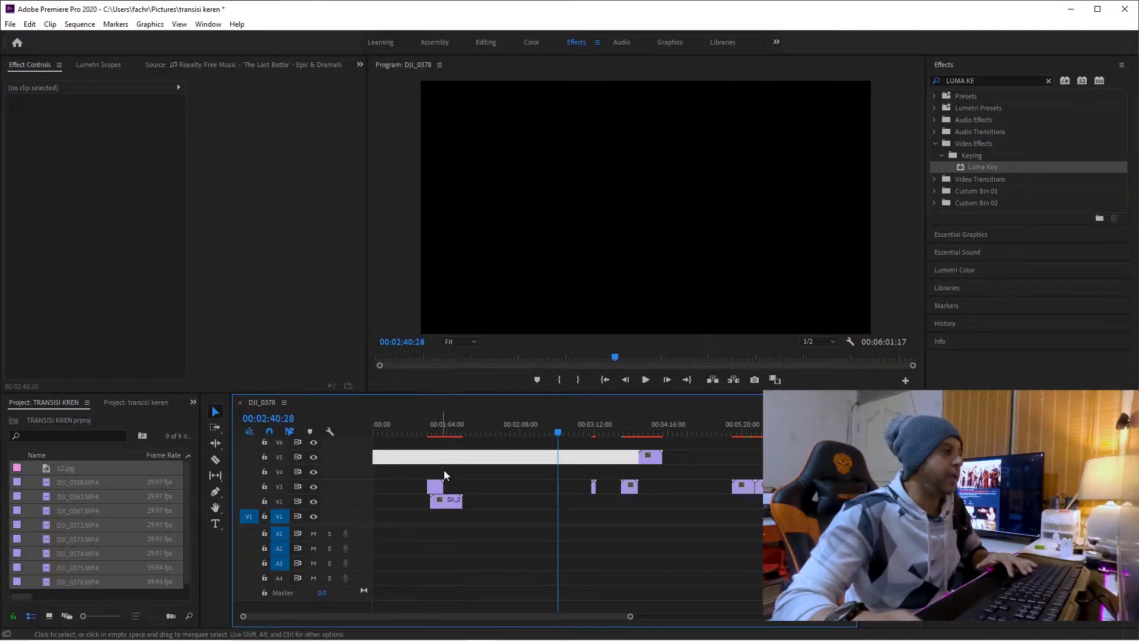
{"action": "mouse_move", "coordinate": [447, 425]}
{"action": "left_mouse_down"}
{"action": "mouse_move", "coordinate": [426, 426]}
{"action": "mouse_move", "coordinate": [437, 426]}
{"action": "left_mouse_up"}
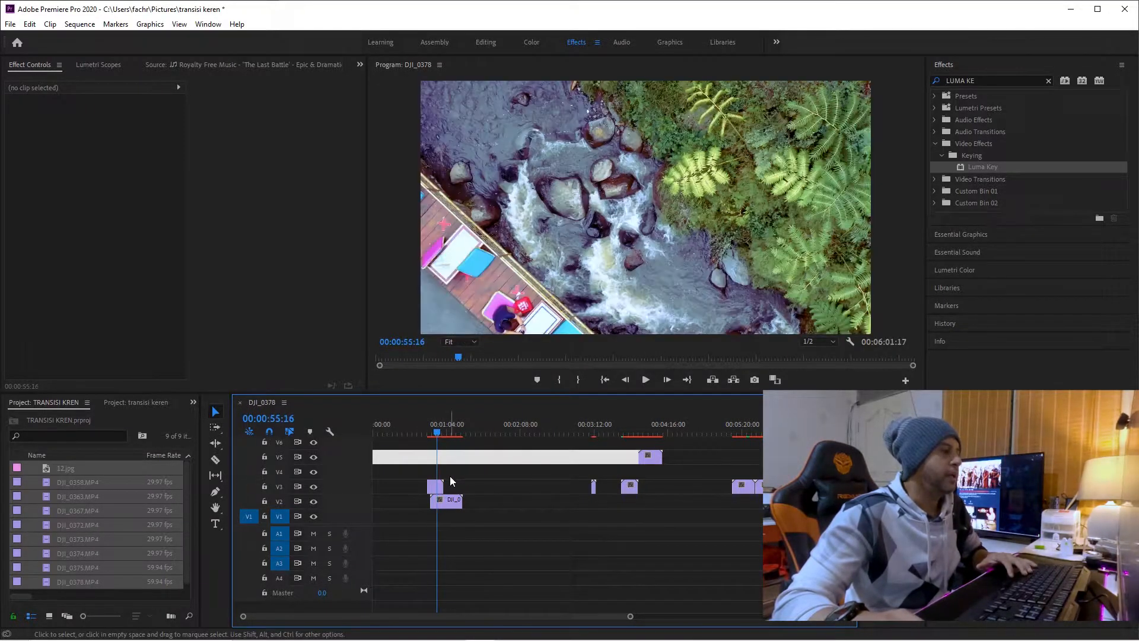
{"action": "left_click", "coordinate": [433, 491]}
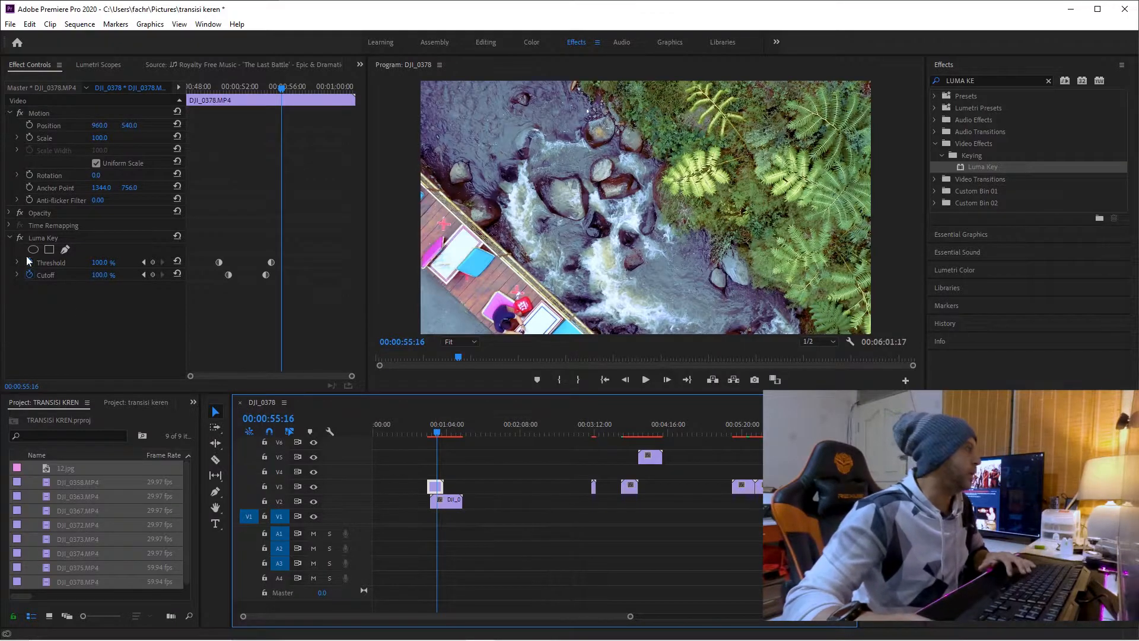
{"action": "left_click", "coordinate": [37, 239]}
{"action": "key", "text": "Delete"}
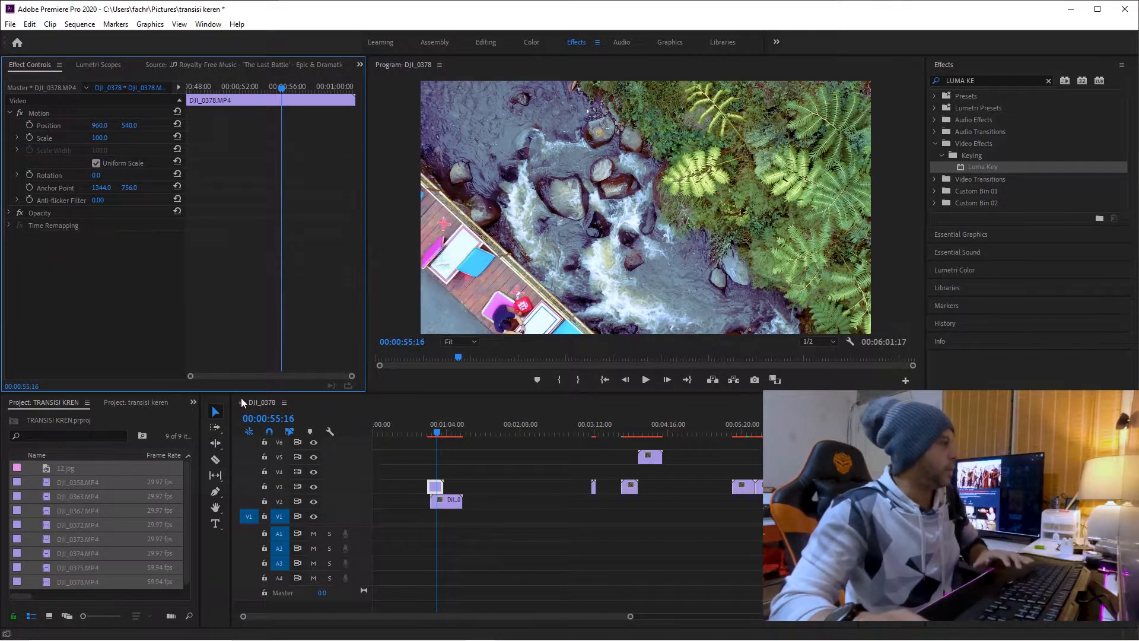
Move DJI_0358.MP4 on V2 later so that it starts at about 00:00:55:01, still overlapping the end of DJI_0378.MP4
{"action": "left_click", "coordinate": [448, 504]}
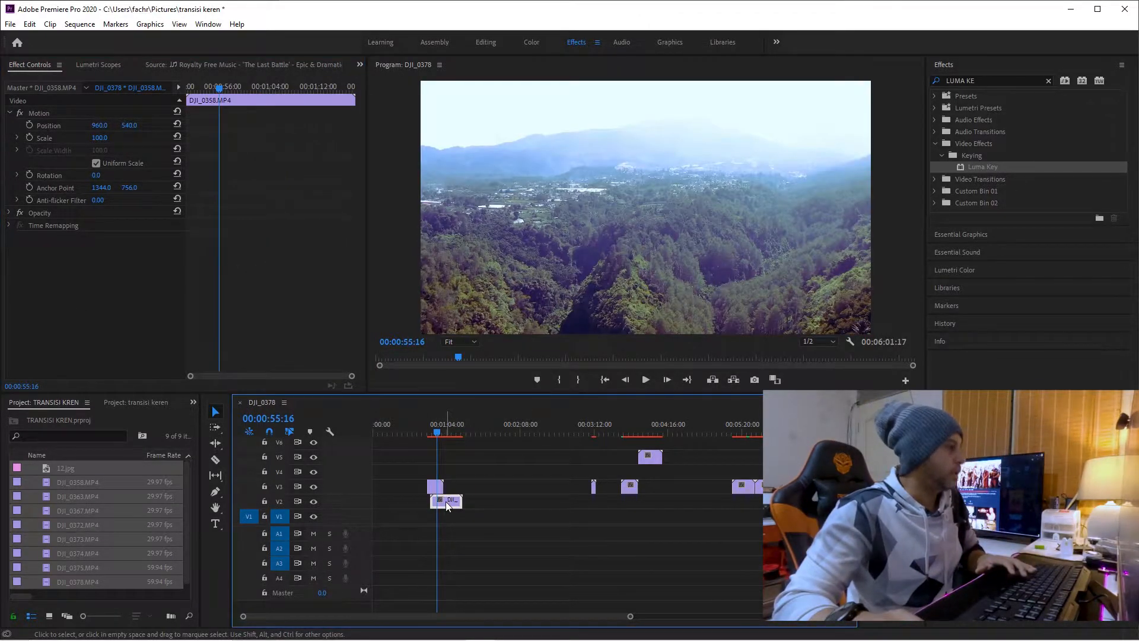
{"action": "left_click", "coordinate": [439, 435]}
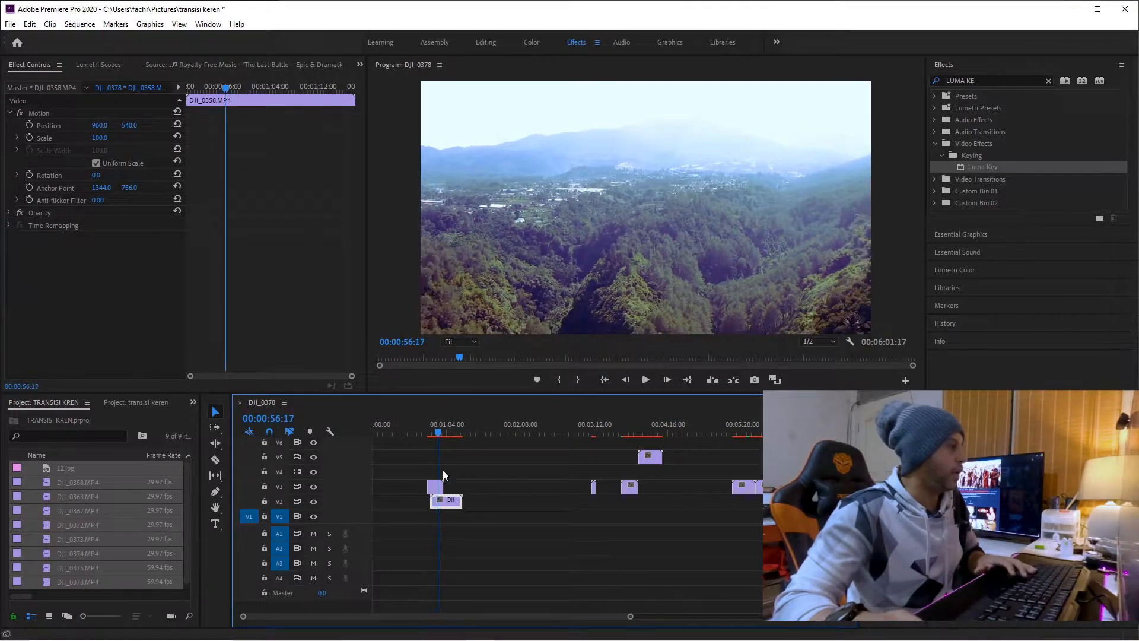
{"action": "left_click", "coordinate": [437, 426]}
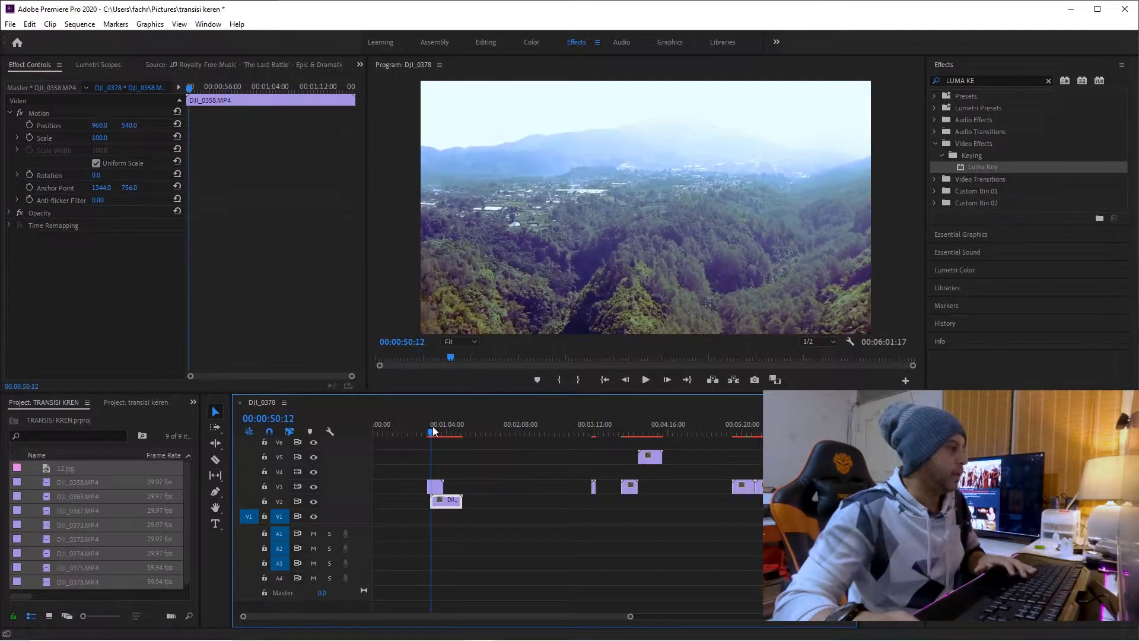
{"action": "left_click_drag", "start_coordinate": [448, 501], "coordinate": [455, 502]}
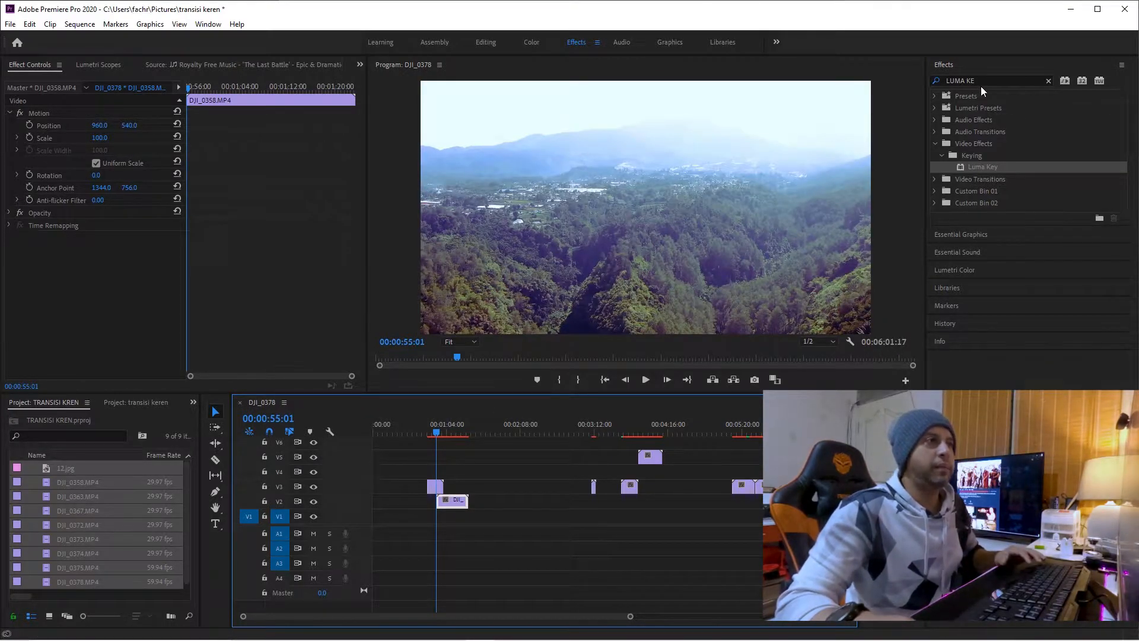
Find the Gradient Wipe video effect and apply it to DJI_0378.MP4 on V3
{"action": "left_click", "coordinate": [956, 82]}
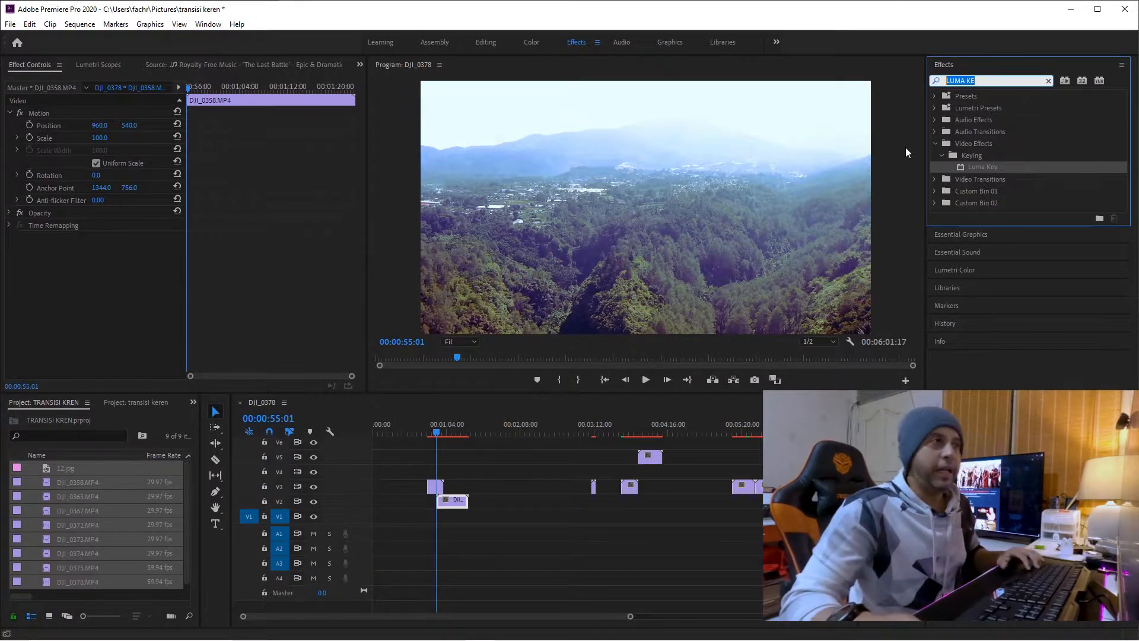
{"action": "type", "text": "GRA"}
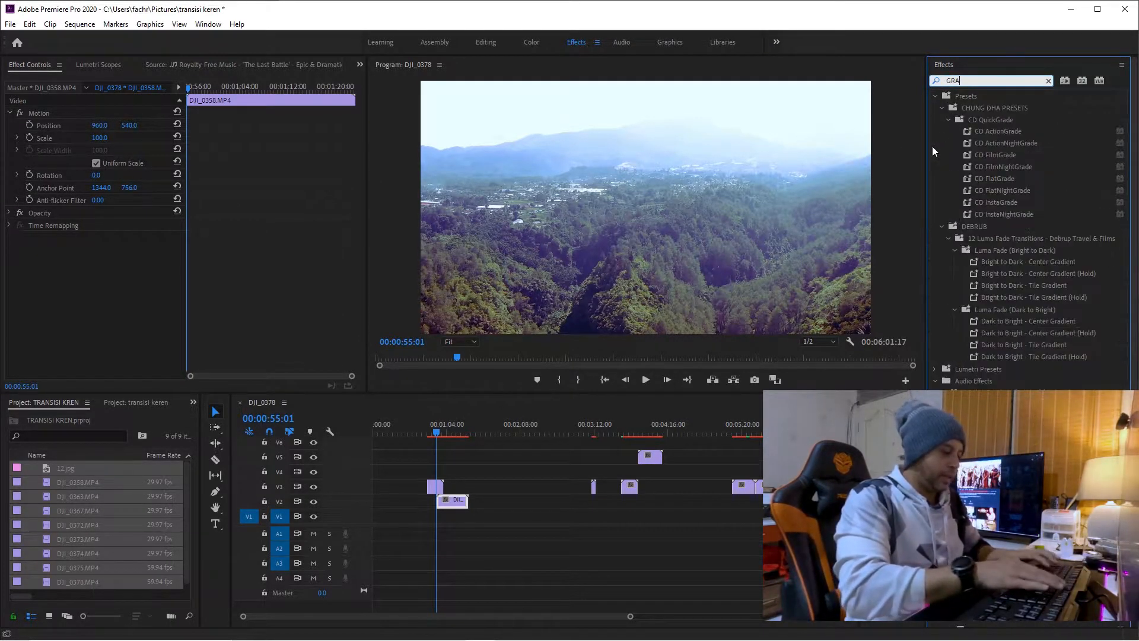
{"action": "type", "text": "DIENT WI"}
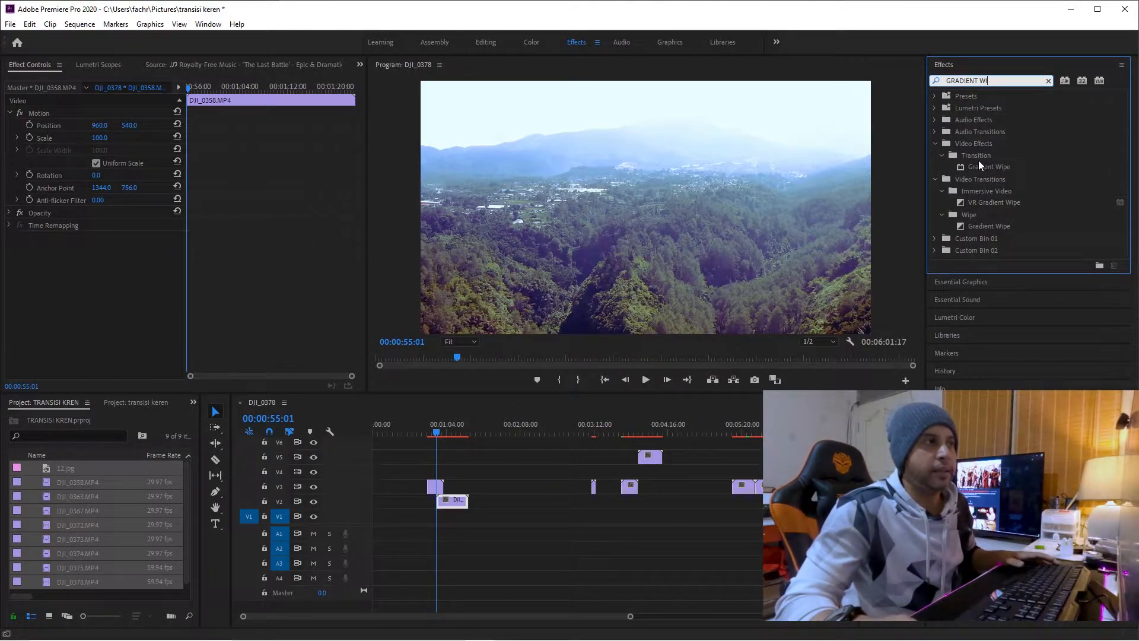
{"action": "left_click", "coordinate": [980, 166]}
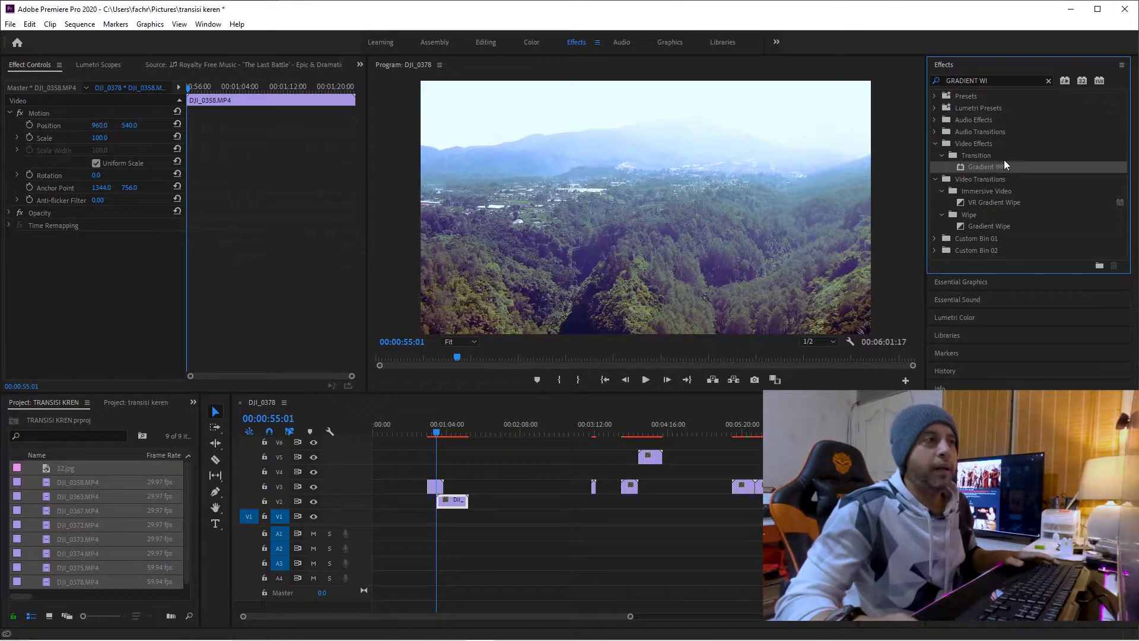
{"action": "left_click_drag", "start_coordinate": [537, 471], "coordinate": [438, 488]}
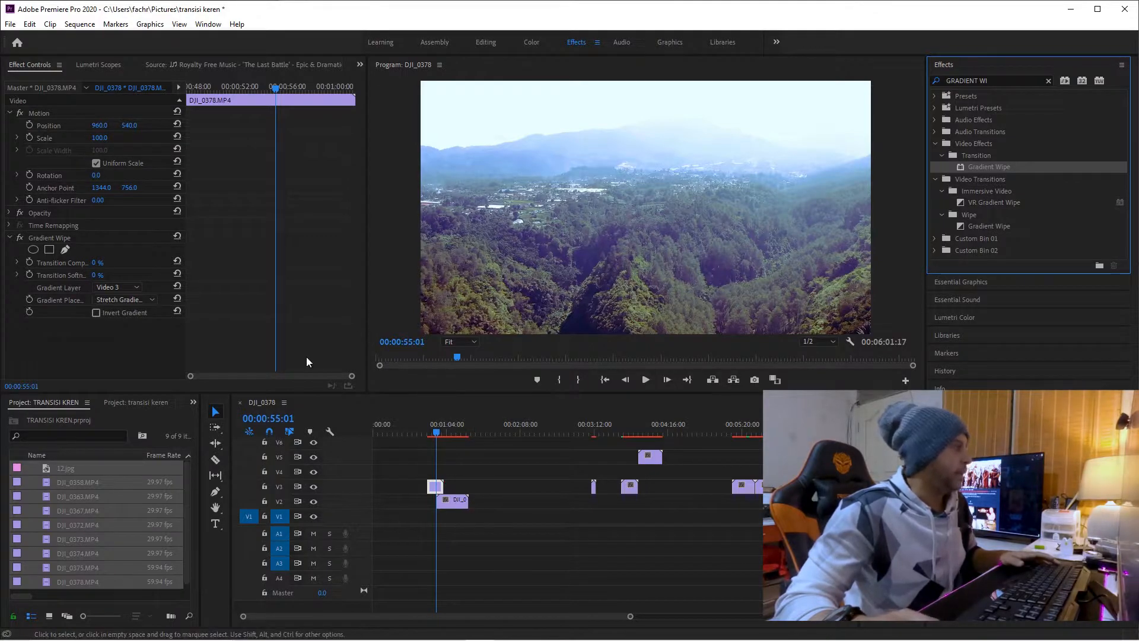
Keyframe Gradient Wipe's Transition Completion and Transition Softness from 0% at 00:00:55:01 to 100% at about 00:00:57:19, and play the transition
{"action": "left_click", "coordinate": [30, 261]}
{"action": "left_click", "coordinate": [30, 274]}
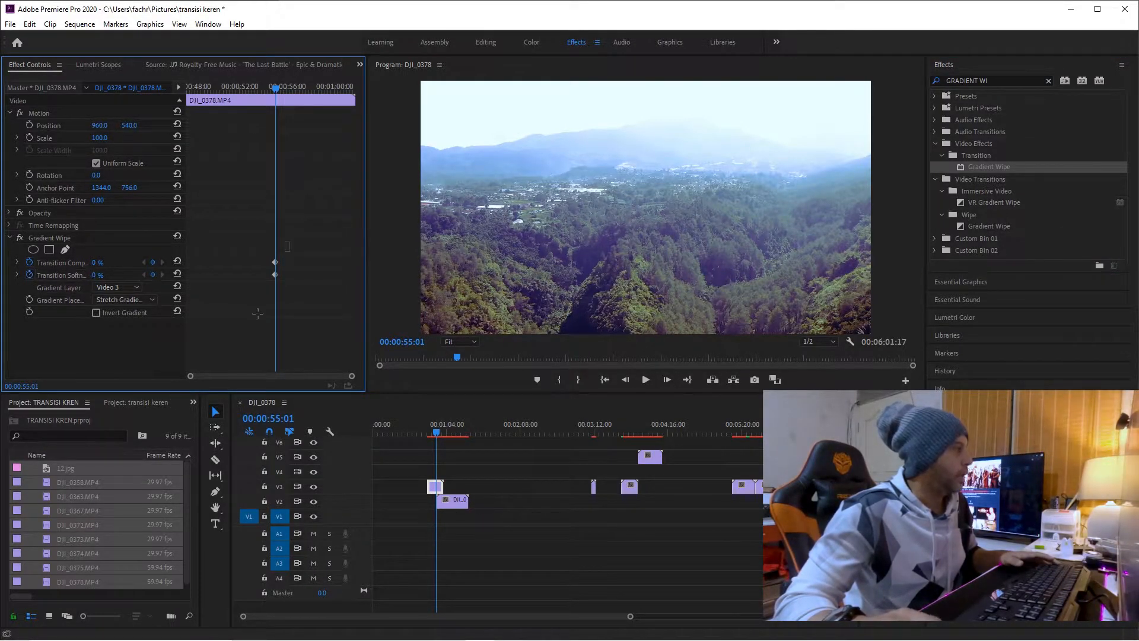
{"action": "left_click_drag", "start_coordinate": [284, 91], "coordinate": [305, 92]}
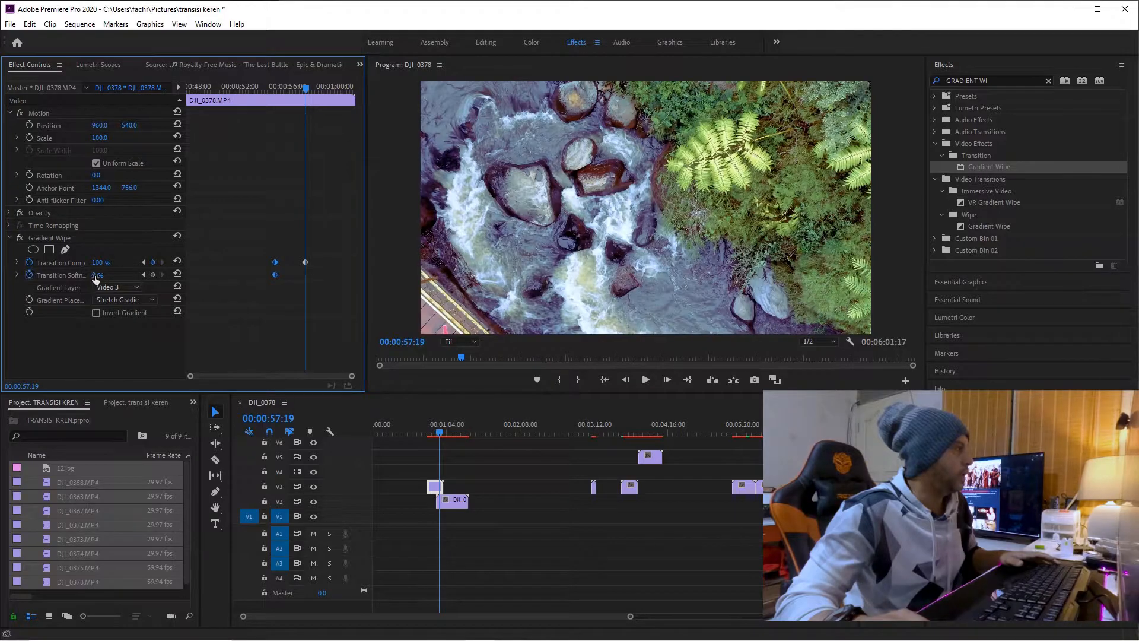
{"action": "left_click_drag", "start_coordinate": [311, 87], "coordinate": [252, 92]}
{"action": "key", "text": "space"}
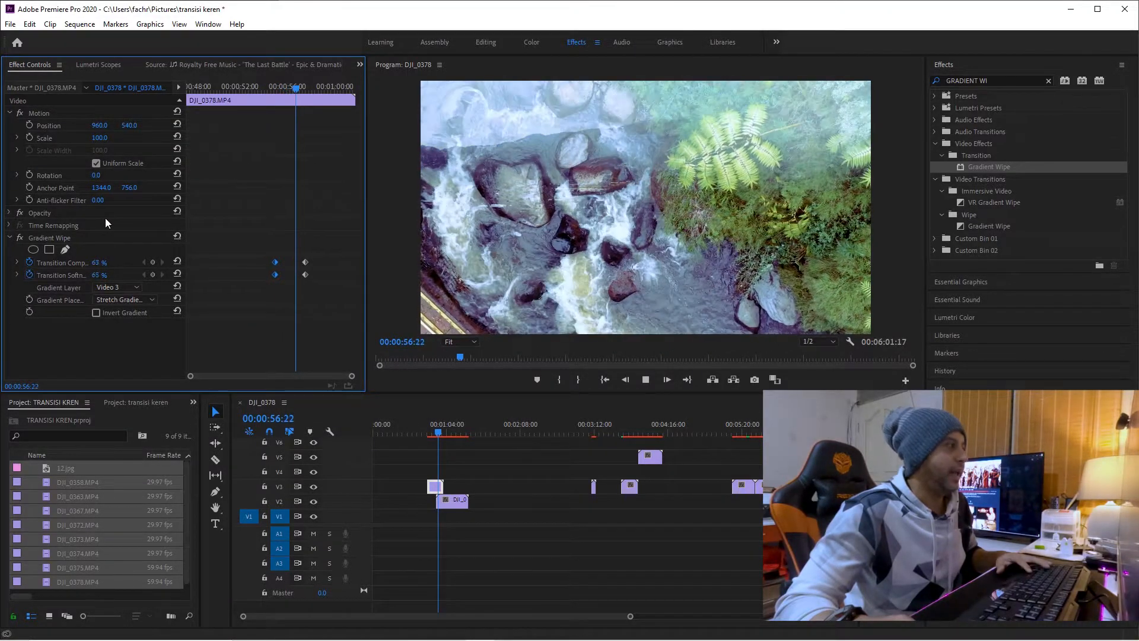
{"action": "key", "text": "space"}
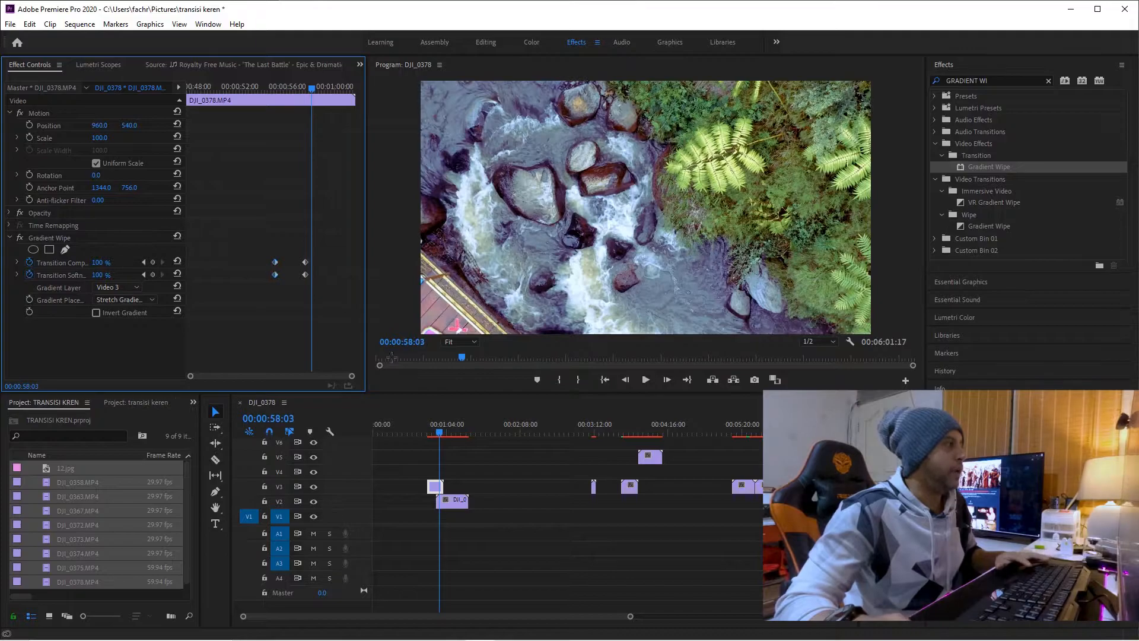
Set the Gradient Wipe keyframes to Bezier, shape the Transition Completion curve to start slowly and rise steeply, and play the transition
{"action": "right_click", "coordinate": [304, 266]}
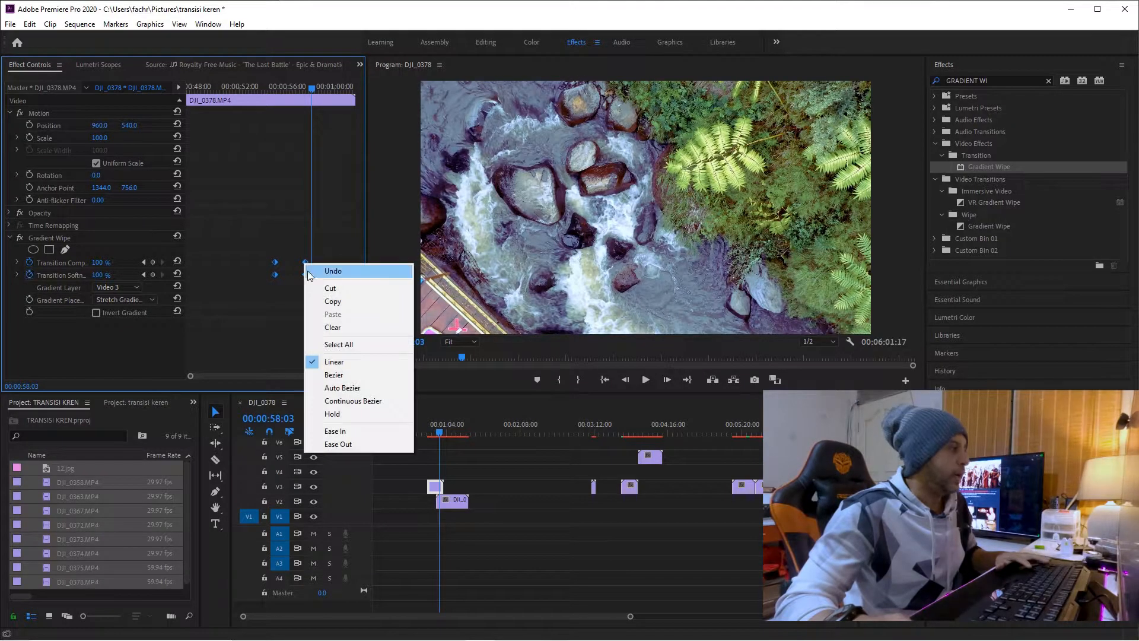
{"action": "left_click", "coordinate": [346, 374]}
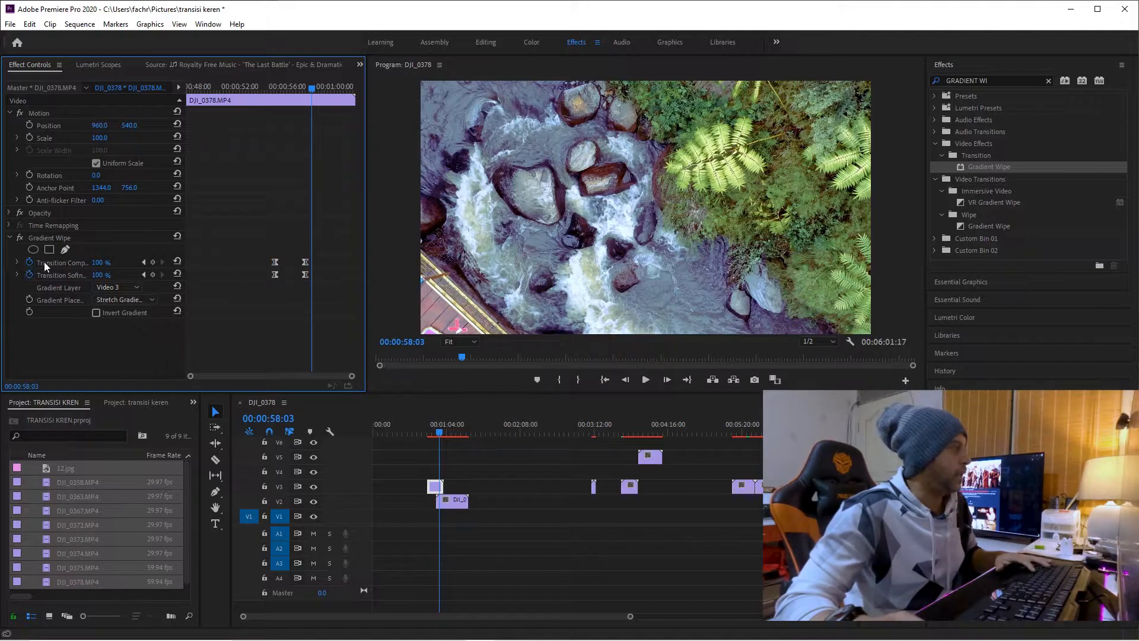
{"action": "left_click", "coordinate": [19, 263]}
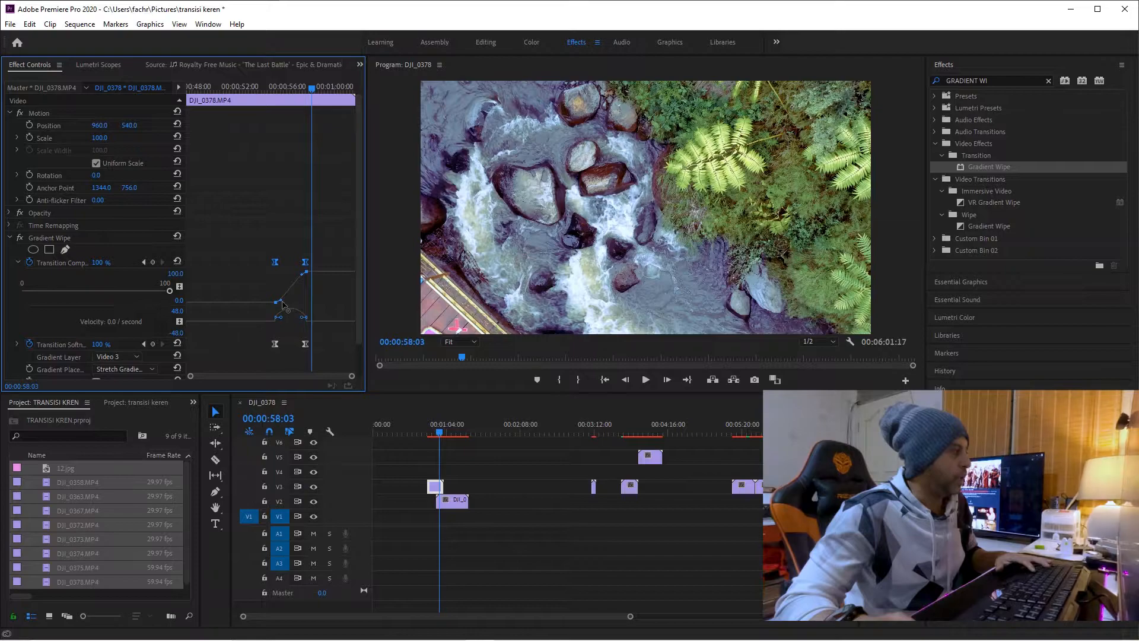
{"action": "left_click_drag", "start_coordinate": [297, 305], "coordinate": [296, 283]}
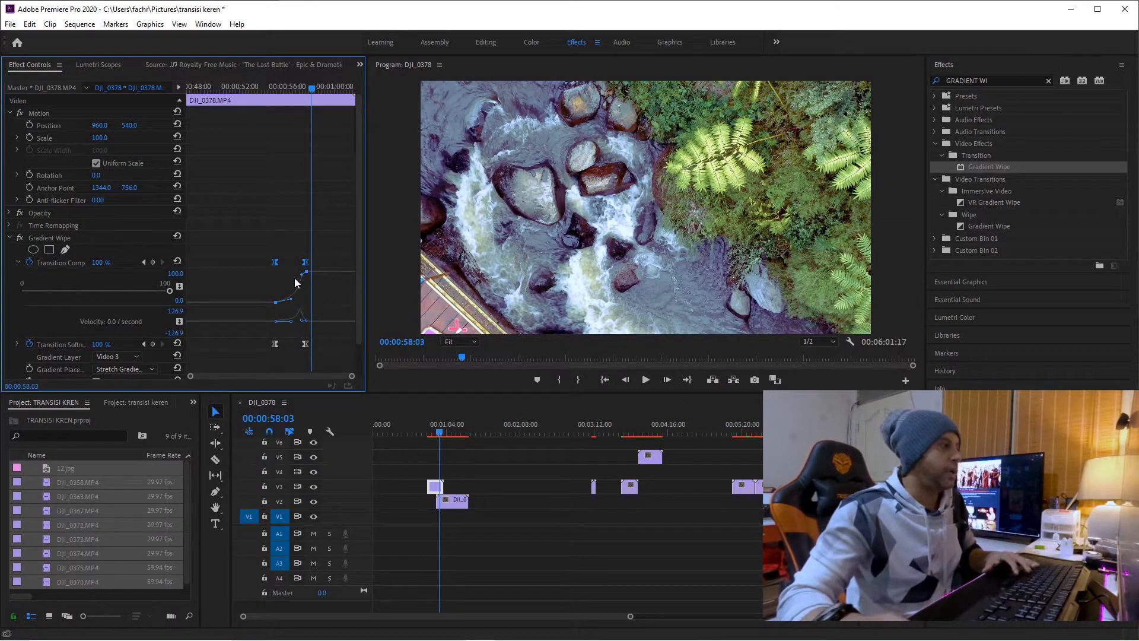
{"action": "left_click", "coordinate": [431, 433]}
{"action": "key", "text": "space"}
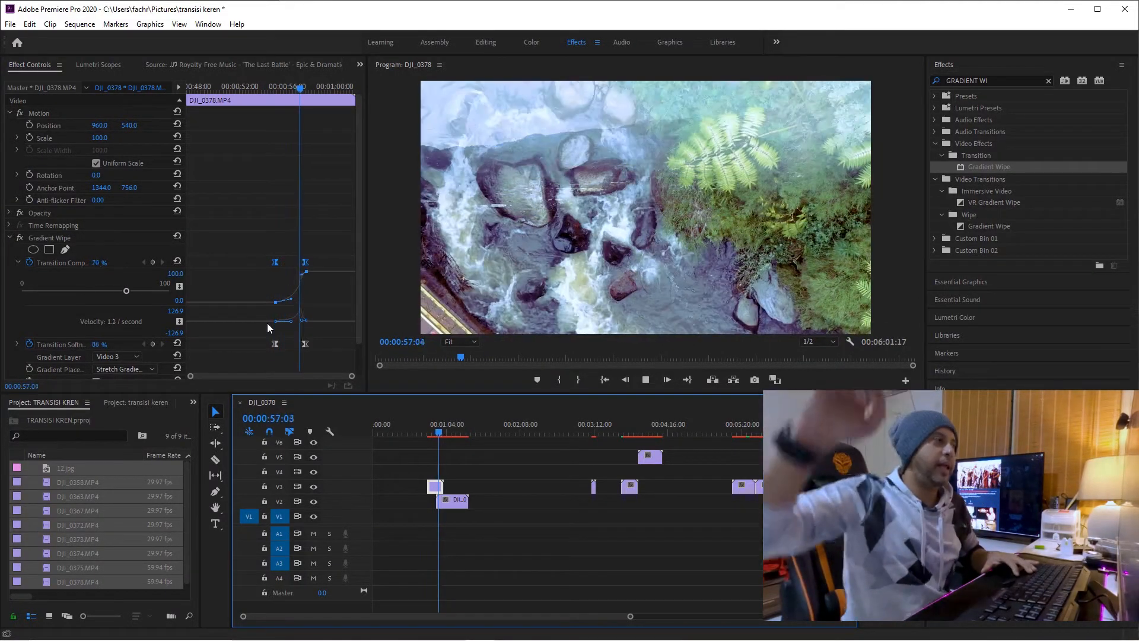
{"action": "key", "text": "space"}
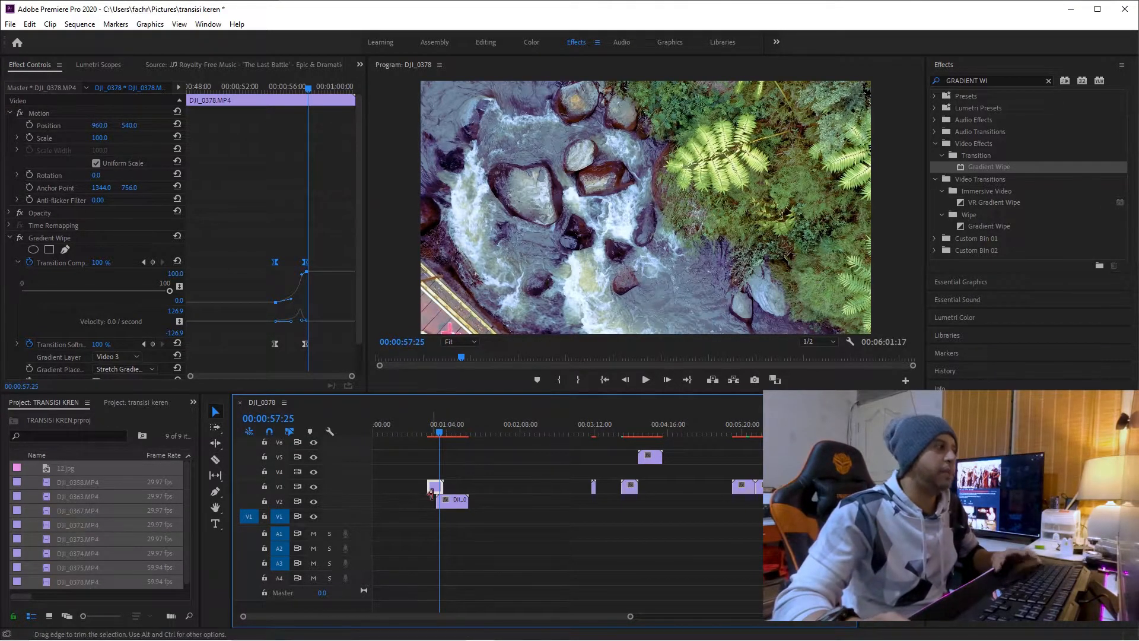
Remove the Gradient Wipe effect from DJI_0378.MP4 on V3
{"action": "left_click", "coordinate": [59, 238]}
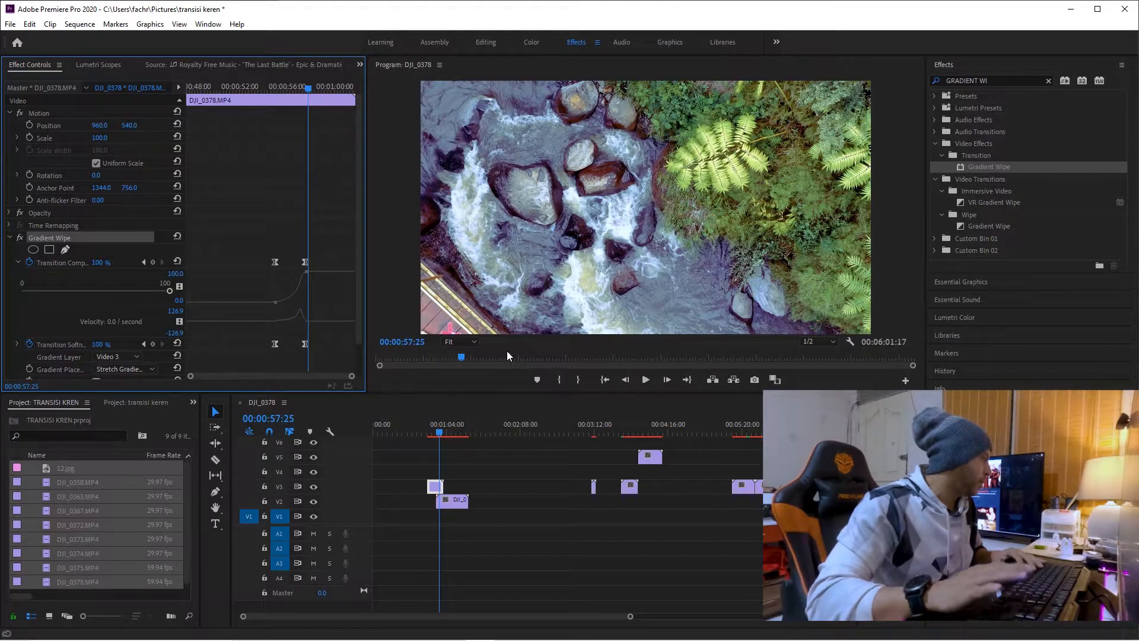
{"action": "key", "text": "Delete"}
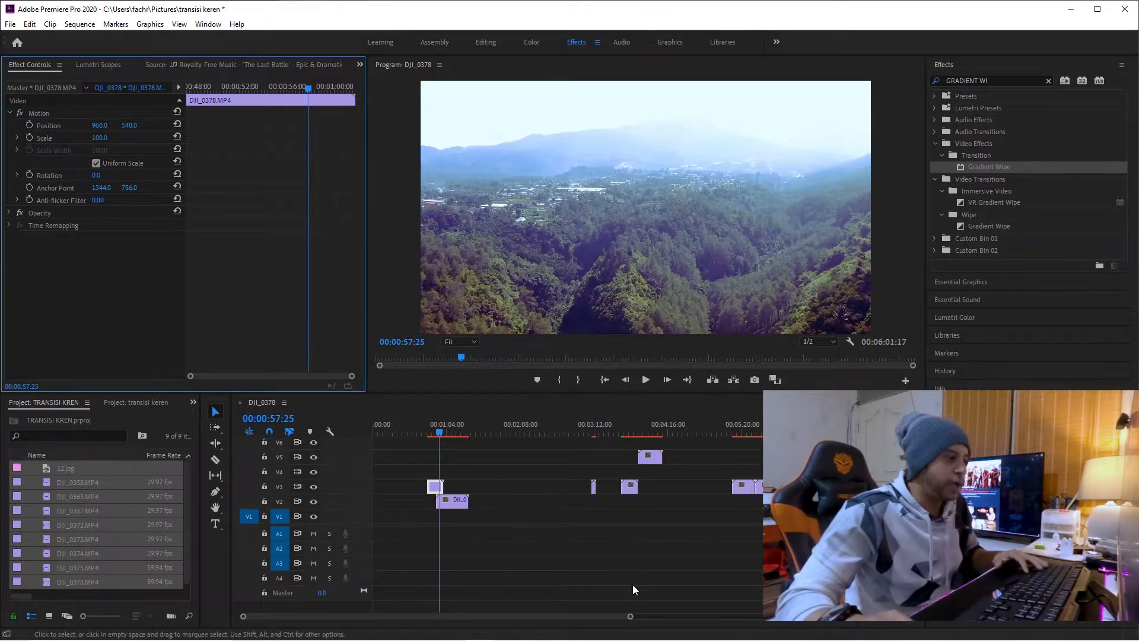
{"action": "left_click", "coordinate": [632, 619]}
{"action": "key", "text": "equal"}
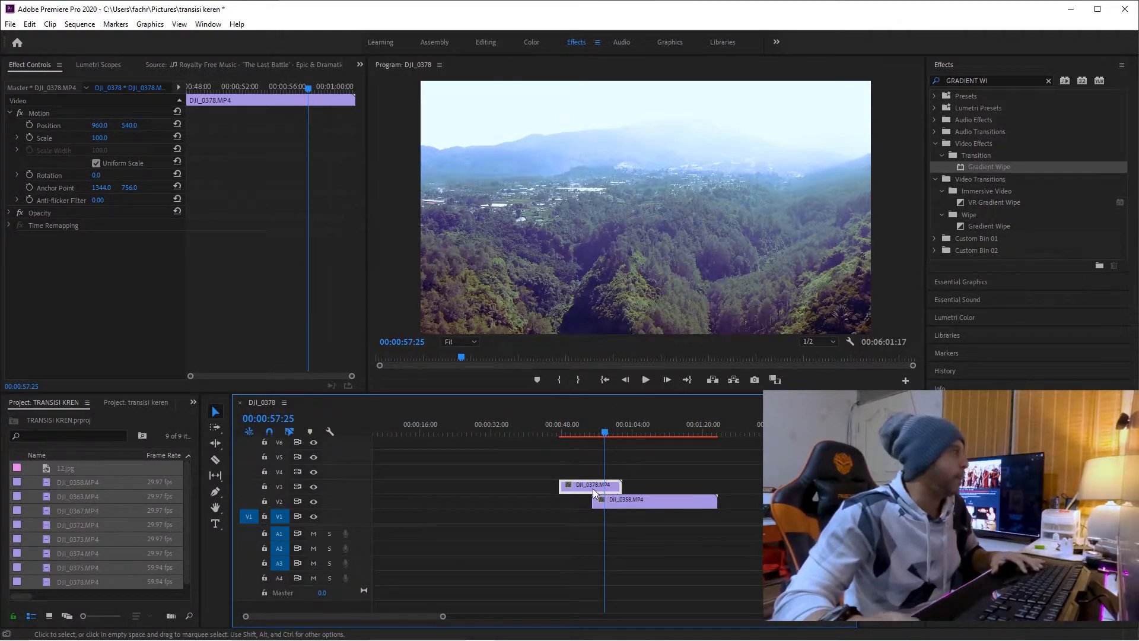
Keyframe the Opacity of DJI_0378.MP4 from 100% at about 00:00:55:06 to 0% at about 00:00:59:03, and play the fade
{"action": "left_click", "coordinate": [16, 215]}
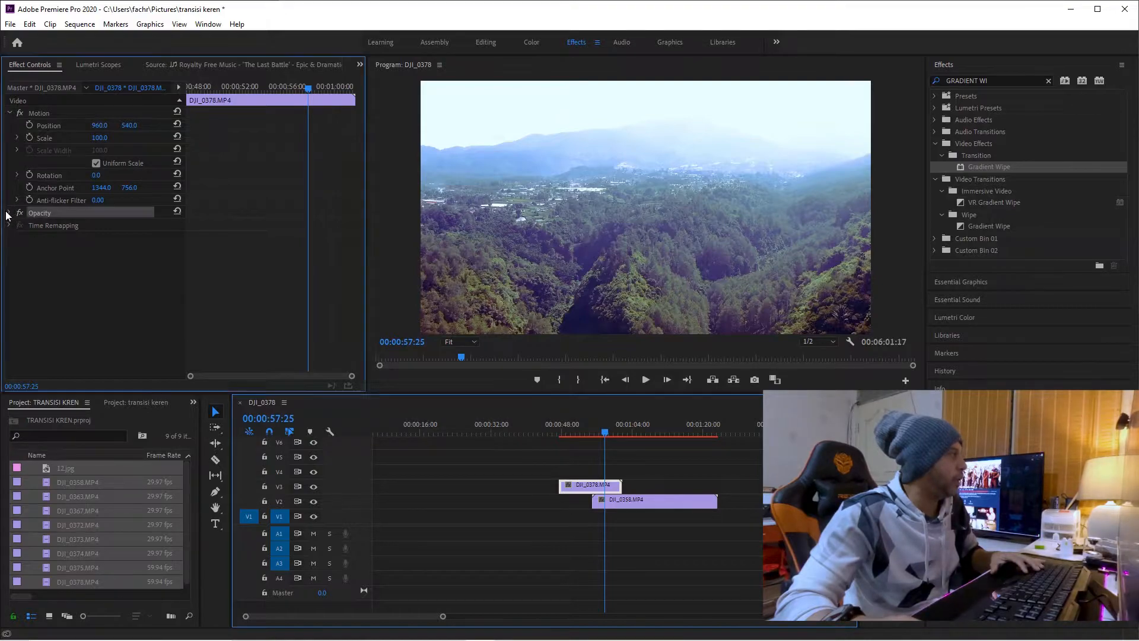
{"action": "left_click", "coordinate": [10, 213]}
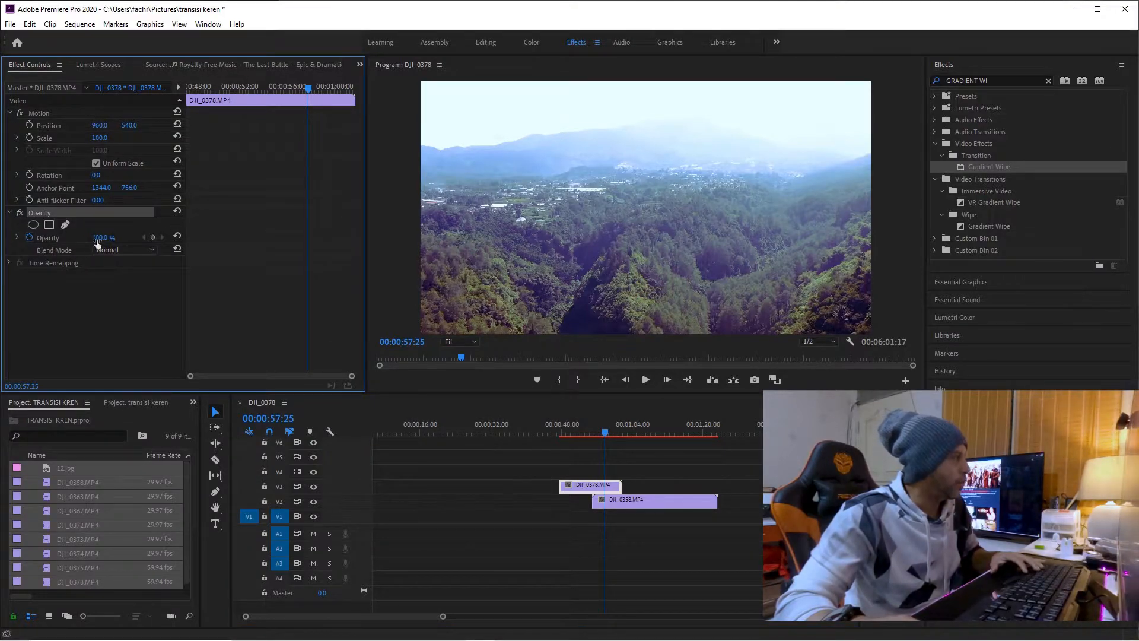
{"action": "left_click", "coordinate": [152, 237]}
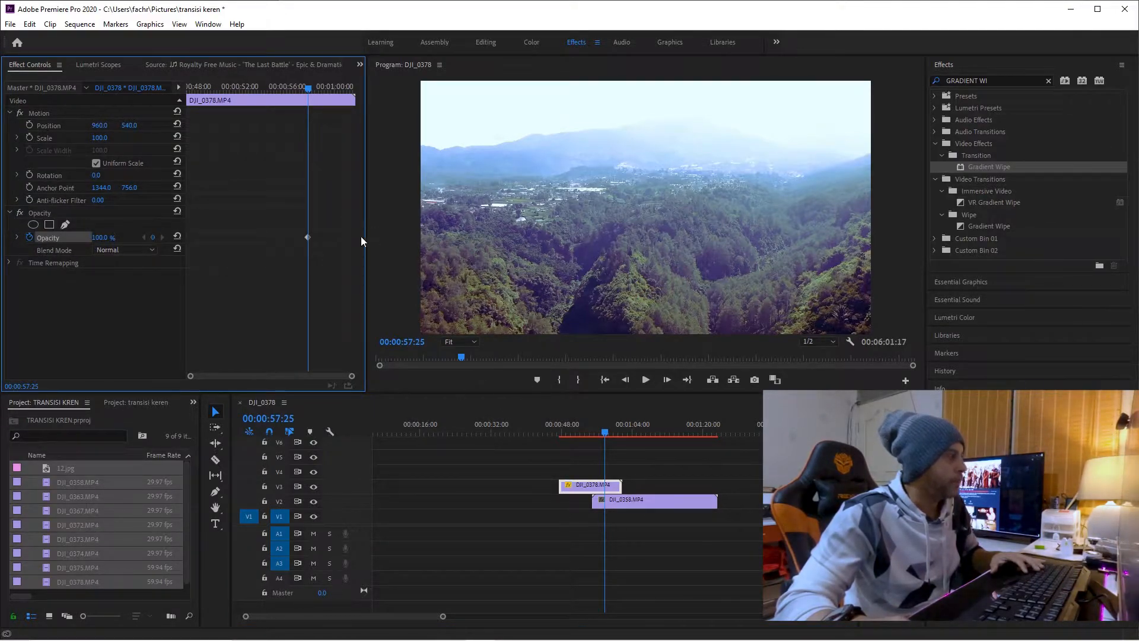
{"action": "left_click_drag", "start_coordinate": [607, 430], "coordinate": [596, 434]}
{"action": "left_click_drag", "start_coordinate": [307, 237], "coordinate": [278, 233]}
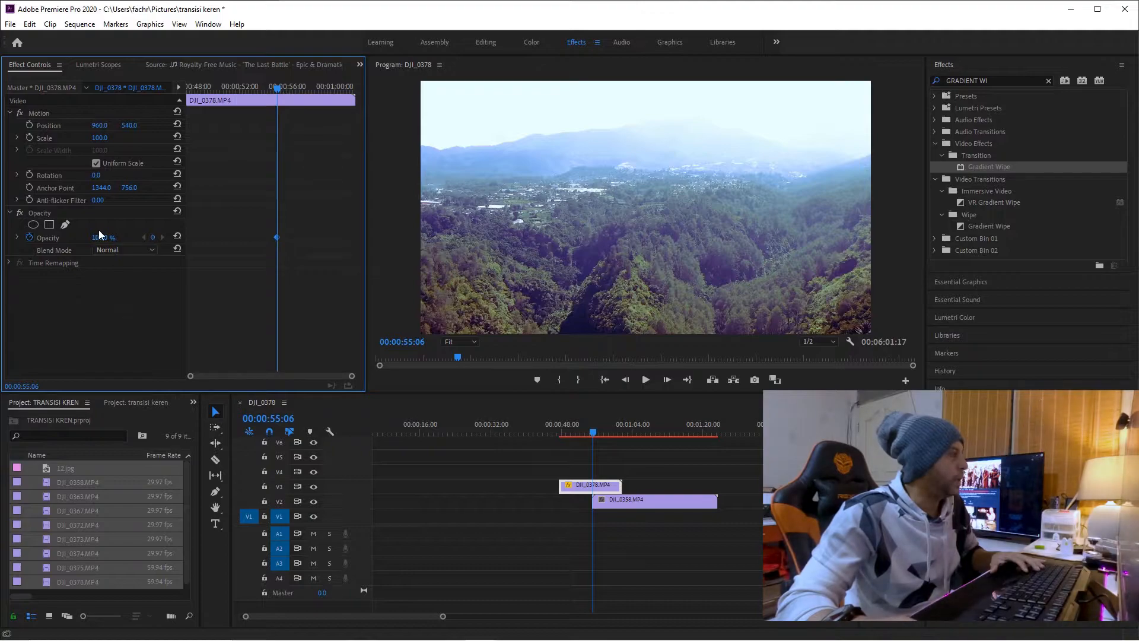
{"action": "left_click_drag", "start_coordinate": [277, 89], "coordinate": [319, 98]}
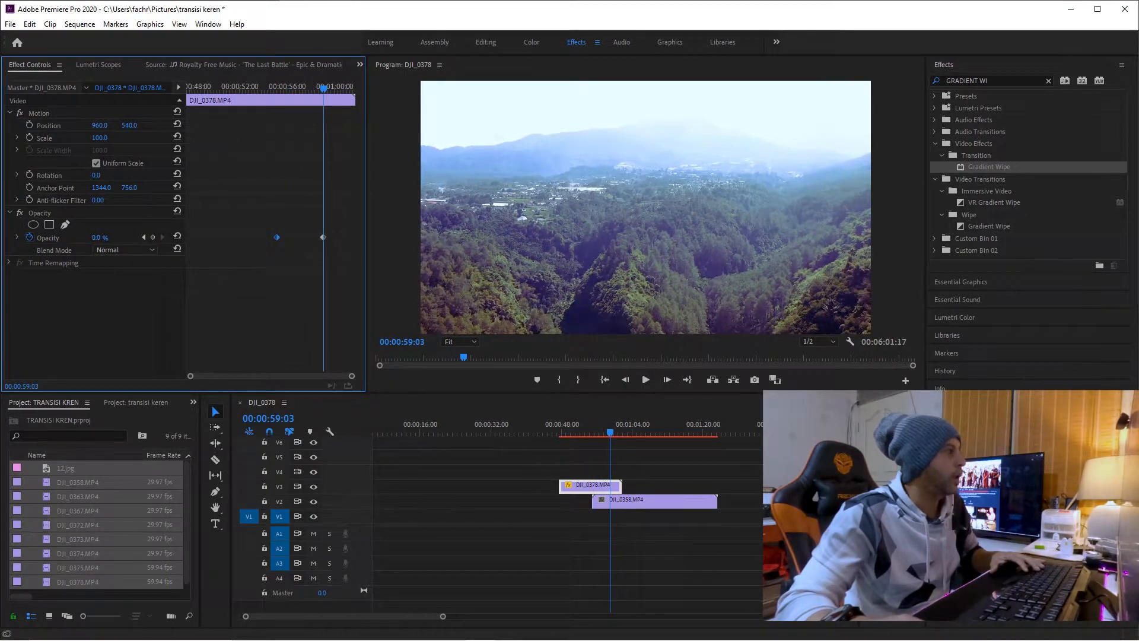
{"action": "left_click_drag", "start_coordinate": [606, 429], "coordinate": [581, 436]}
{"action": "key", "text": "space"}
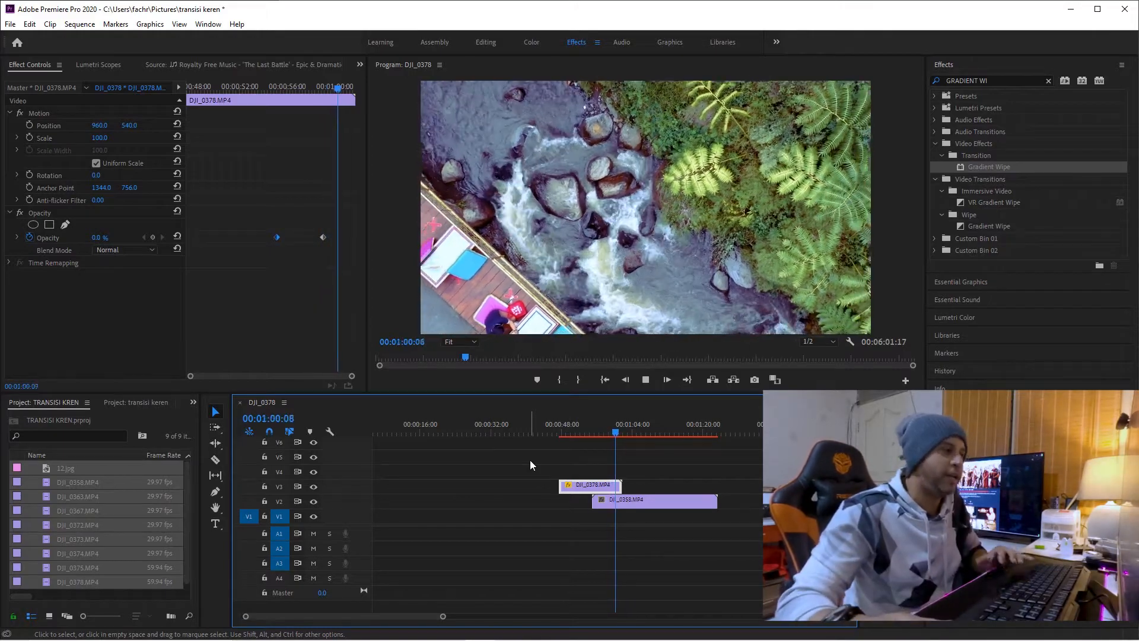
{"action": "key", "text": "space"}
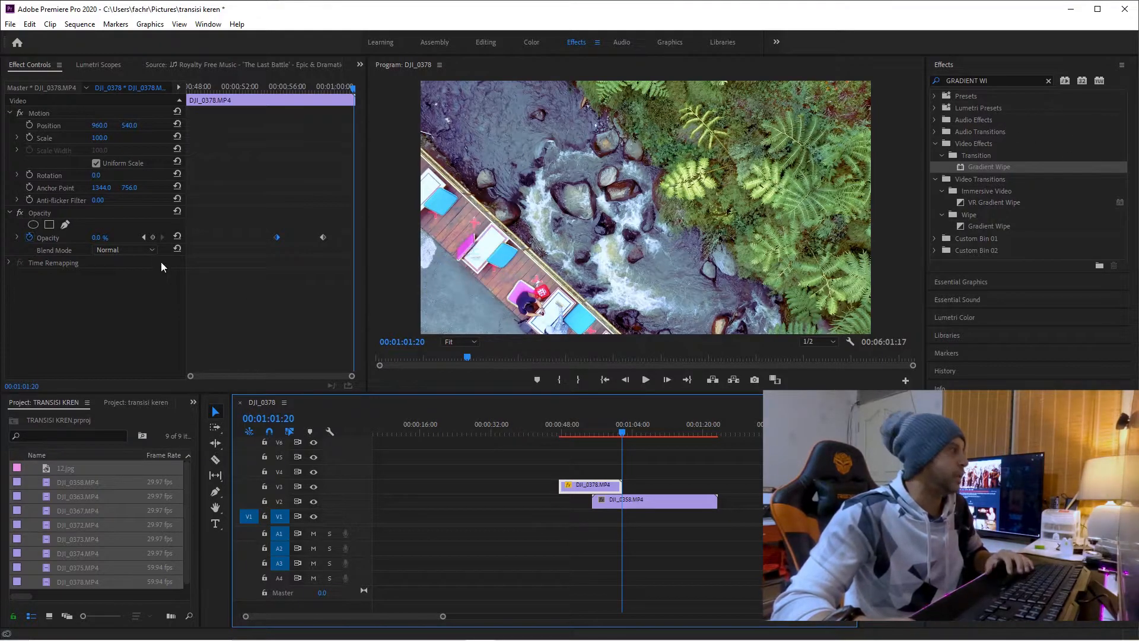
Move DJI_0378.MP4 from V3 down to V2, directly before the start of DJI_0358.MP4
{"action": "left_click", "coordinate": [35, 212]}
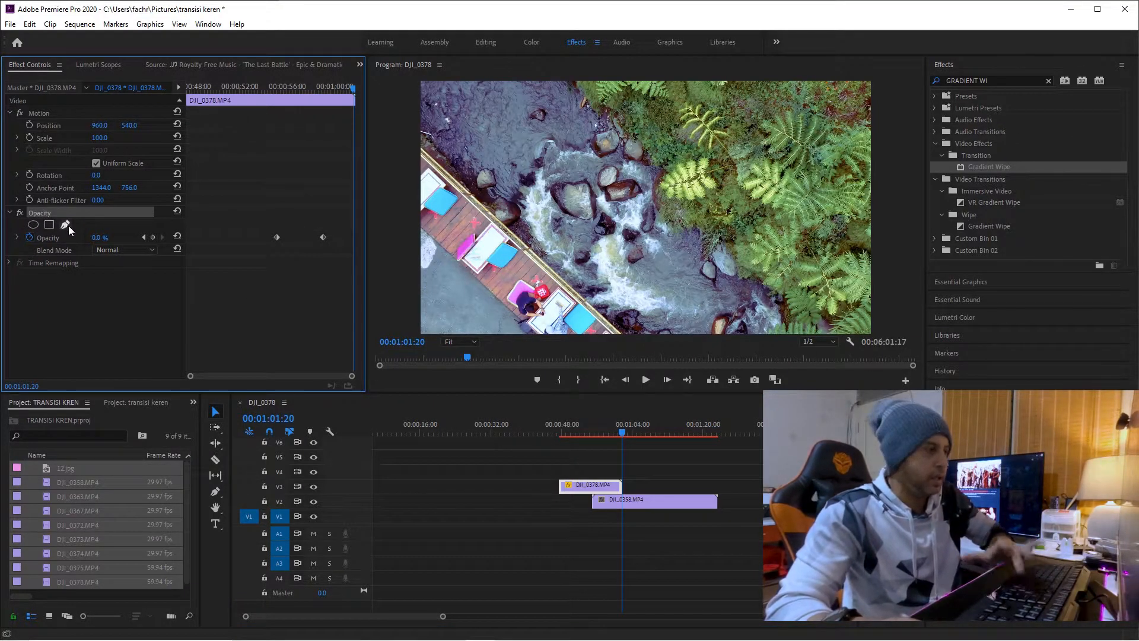
{"action": "left_click_drag", "start_coordinate": [590, 486], "coordinate": [563, 502]}
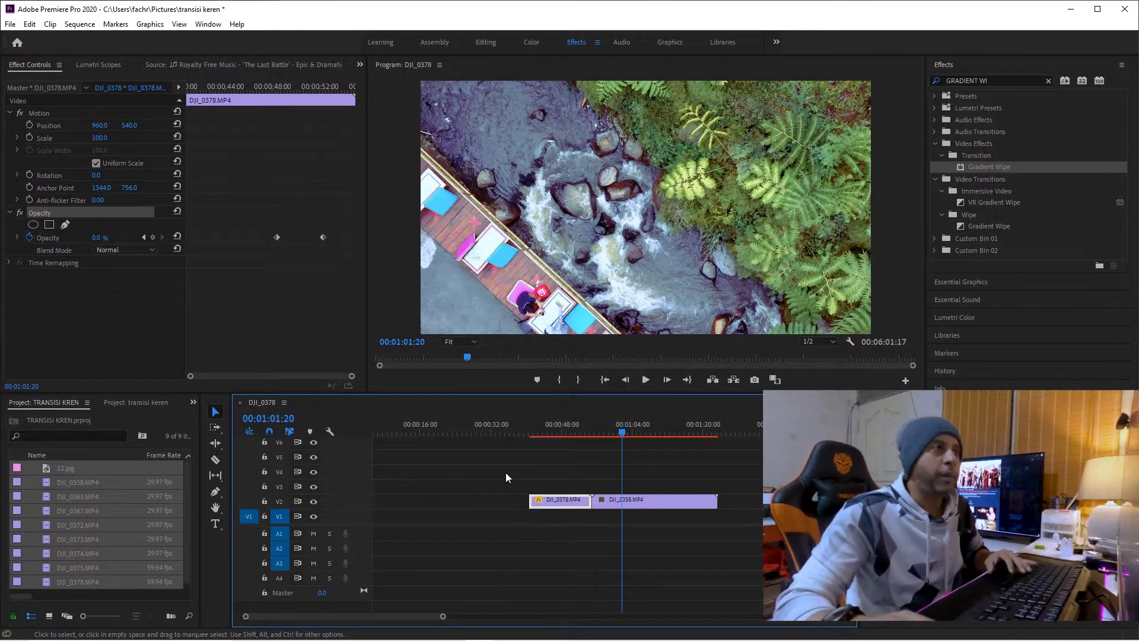
Apply the Cross Dissolve video transition at the cut between DJI_0378.MP4 and DJI_0358.MP4 on V2, accepting repeated frames
{"action": "left_click", "coordinate": [1049, 80]}
{"action": "left_click", "coordinate": [935, 155]}
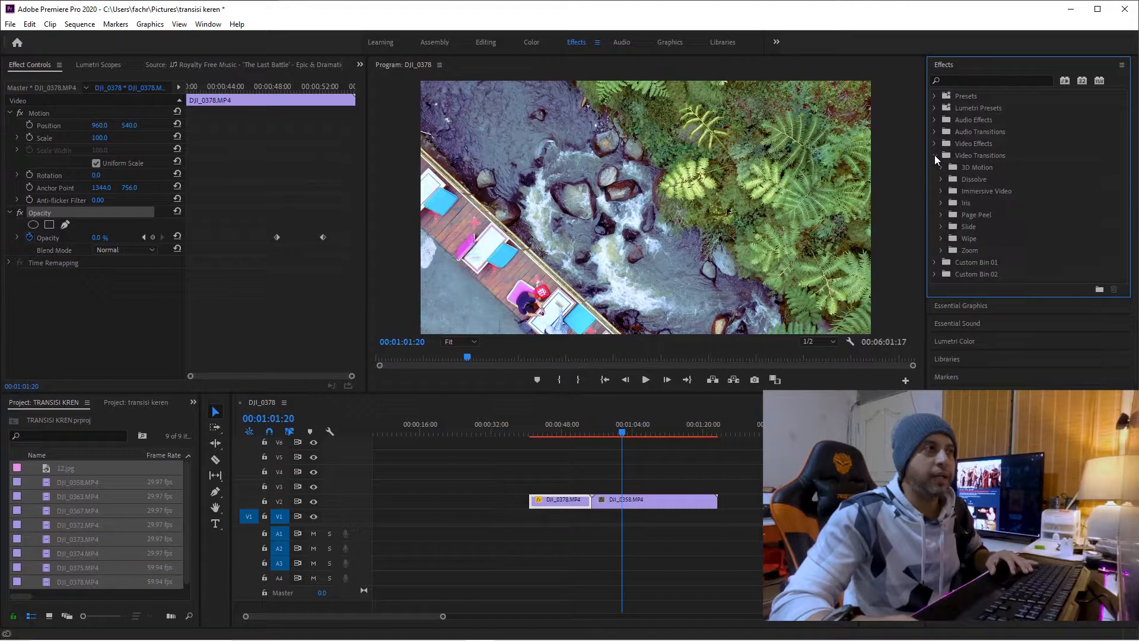
{"action": "left_click", "coordinate": [940, 179]}
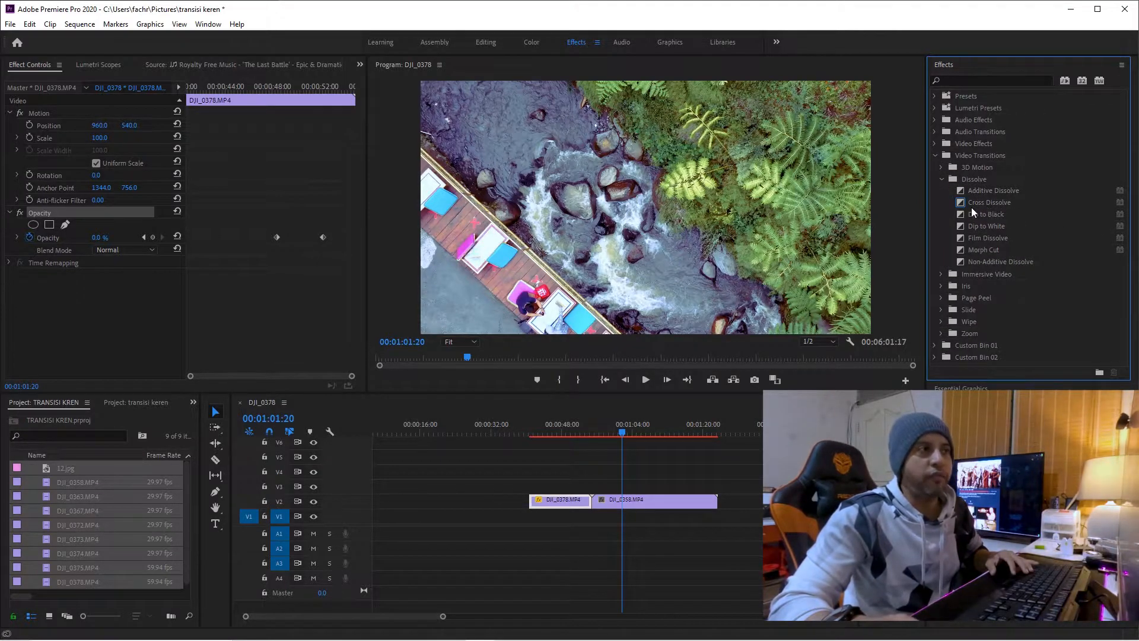
{"action": "left_click", "coordinate": [992, 203]}
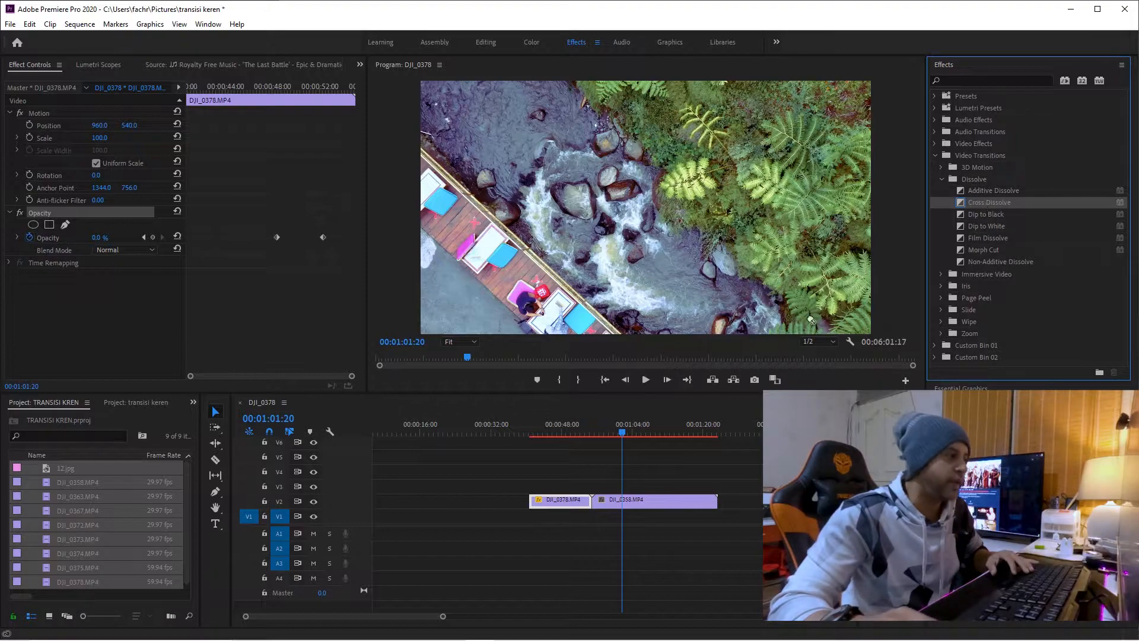
{"action": "mouse_move", "coordinate": [811, 321]}
{"action": "left_mouse_down"}
{"action": "mouse_move", "coordinate": [605, 479]}
{"action": "mouse_move", "coordinate": [597, 504]}
{"action": "left_mouse_up"}
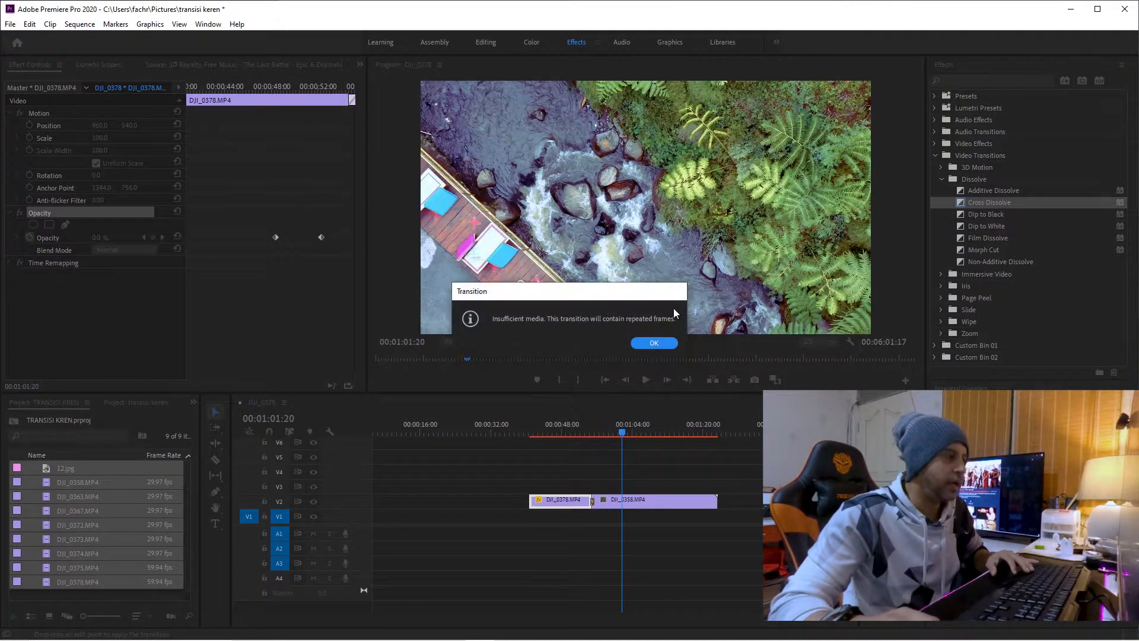
{"action": "left_click", "coordinate": [666, 344]}
Shorten the Cross Dissolve between DJI_0378.MP4 and DJI_0358.MP4 to a duration of 00:00:00:23
{"action": "left_click", "coordinate": [587, 433]}
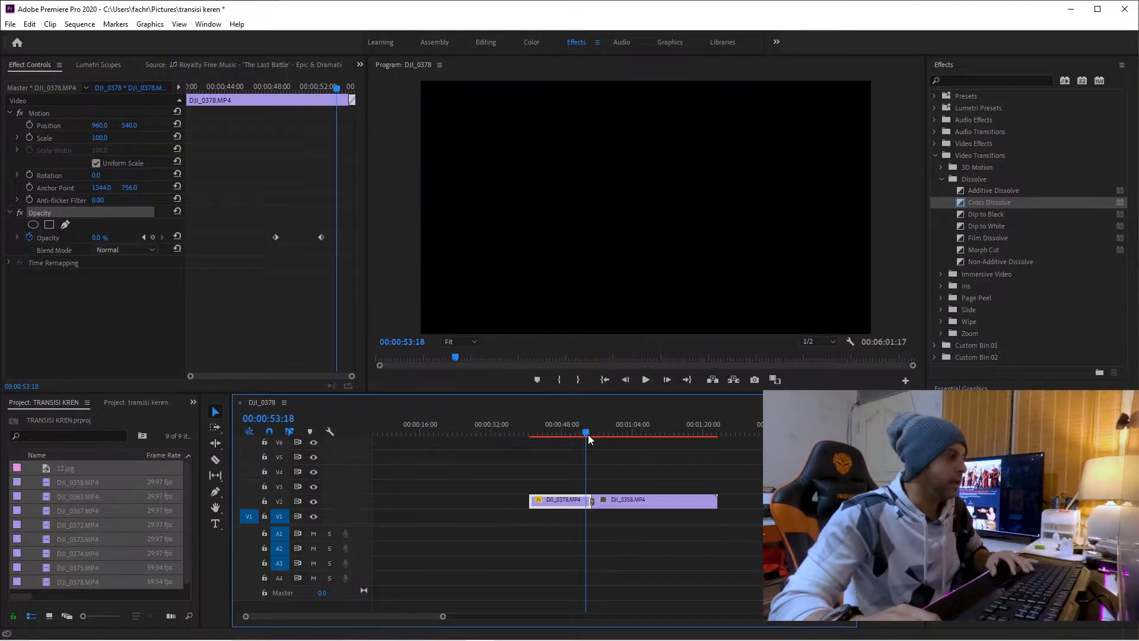
{"action": "left_click_drag", "start_coordinate": [442, 618], "coordinate": [384, 617]}
{"action": "left_click", "coordinate": [629, 502]}
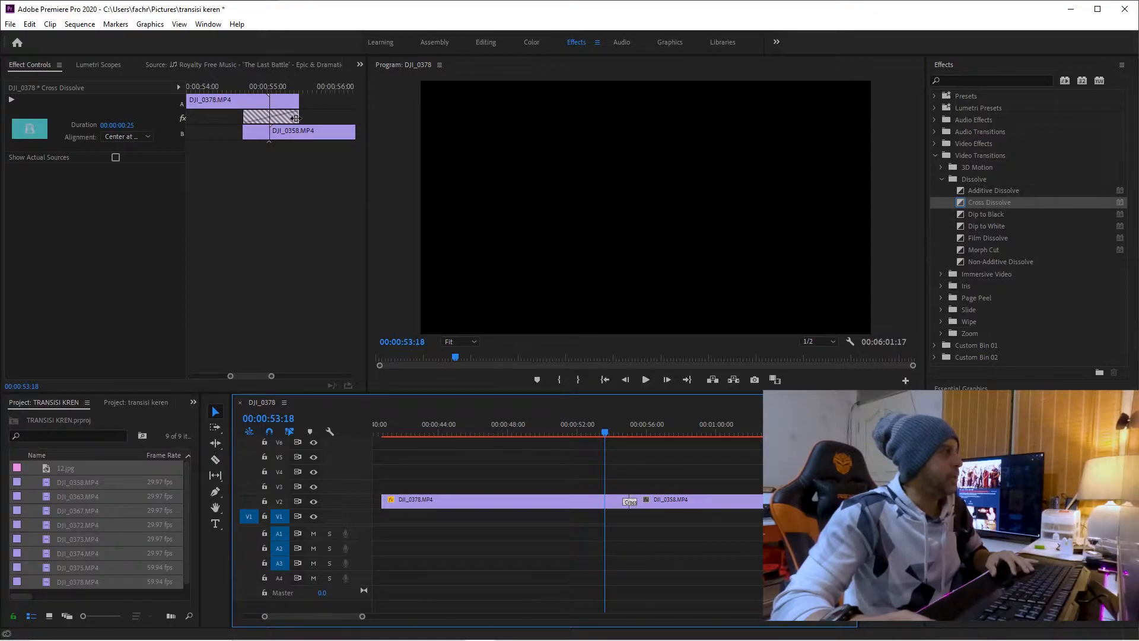
{"action": "mouse_move", "coordinate": [298, 115]}
{"action": "left_mouse_down"}
{"action": "mouse_move", "coordinate": [309, 115]}
{"action": "mouse_move", "coordinate": [292, 117]}
{"action": "left_mouse_up"}
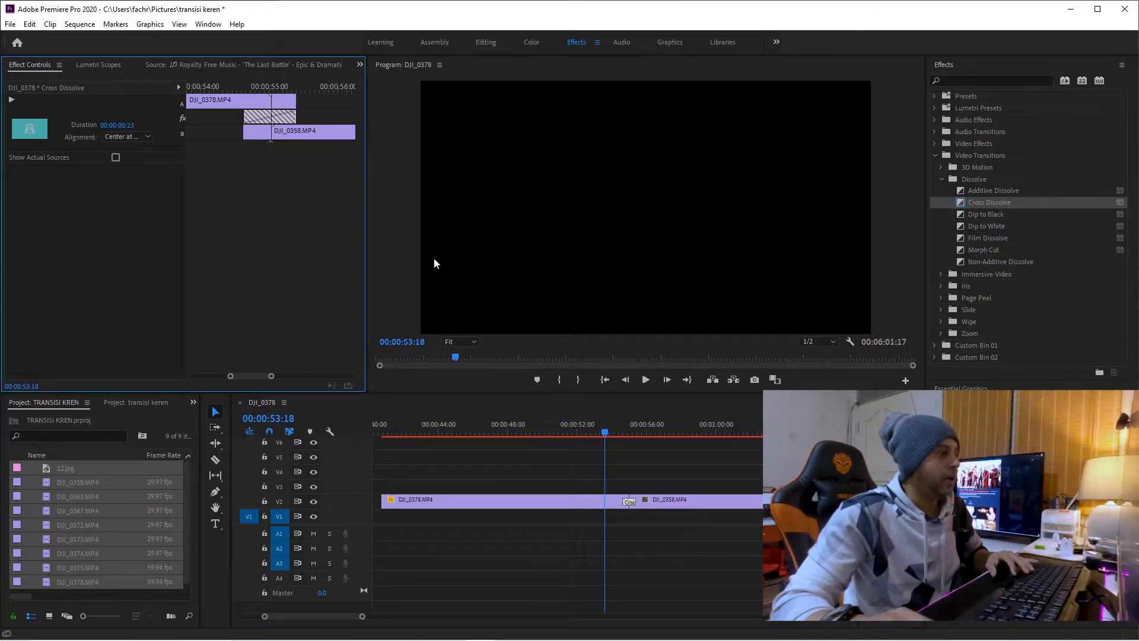
Reset the Opacity of DJI_0378.MP4 to 100% and delete all its Opacity keyframes, then play the Cross Dissolve from 00:00:54:01
{"action": "left_click", "coordinate": [612, 432]}
{"action": "key", "text": "Right"}
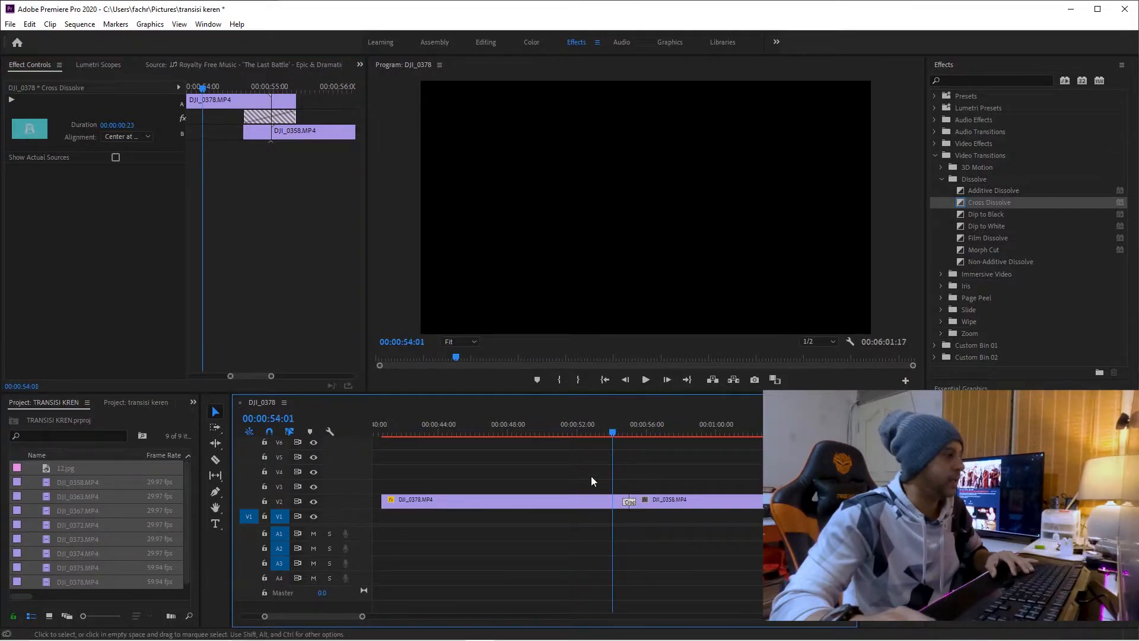
{"action": "left_click", "coordinate": [513, 509]}
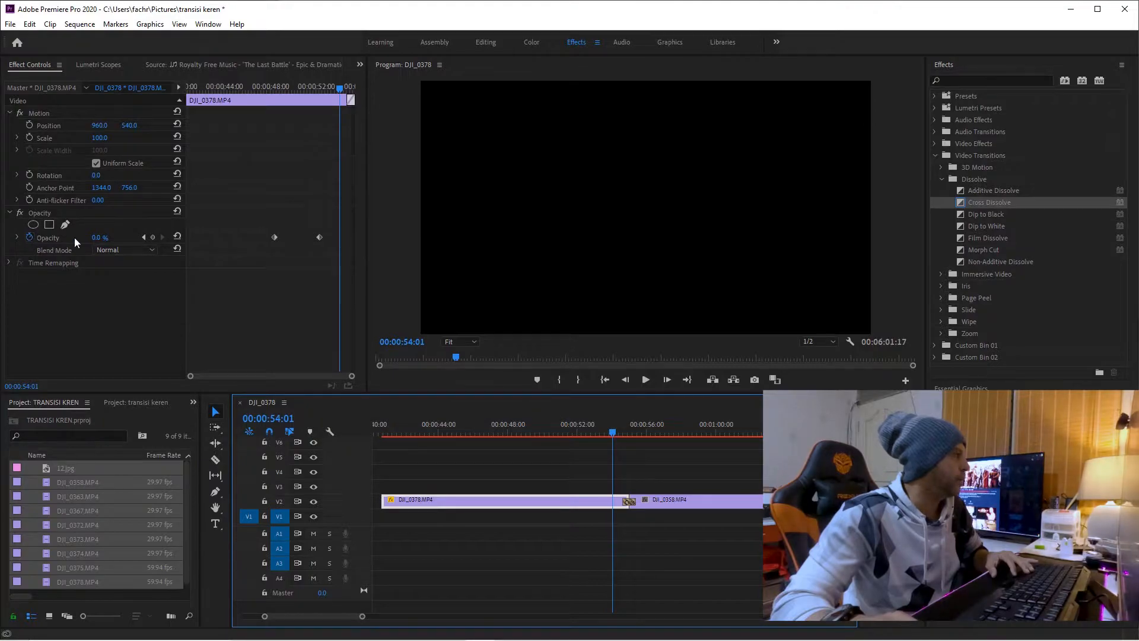
{"action": "left_click", "coordinate": [177, 237]}
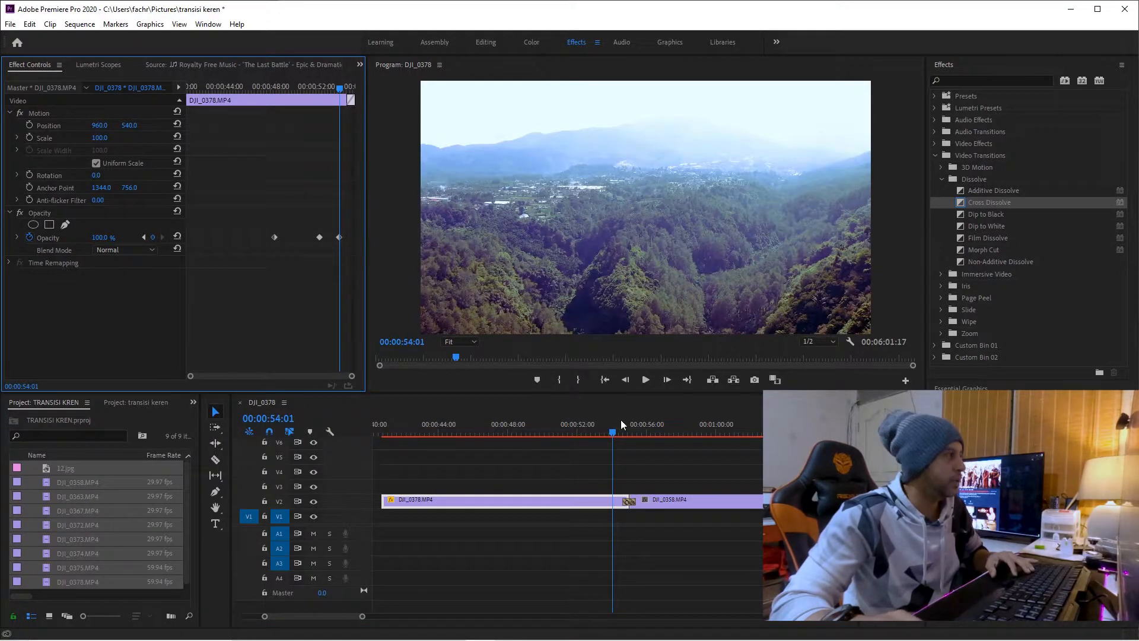
{"action": "left_click", "coordinate": [30, 237]}
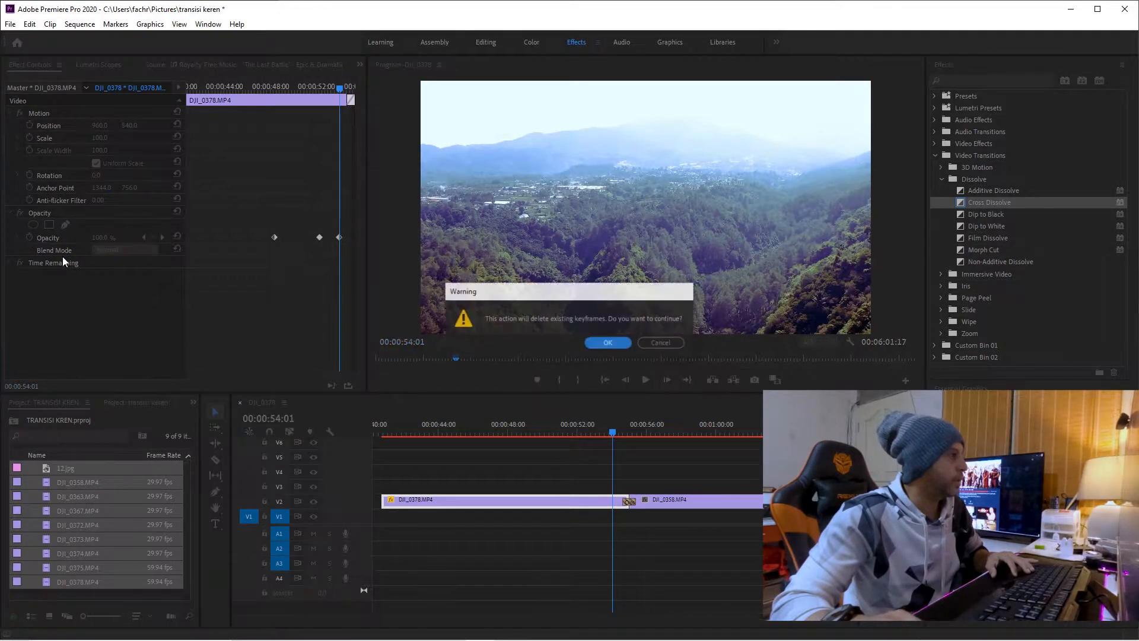
{"action": "left_click", "coordinate": [599, 343]}
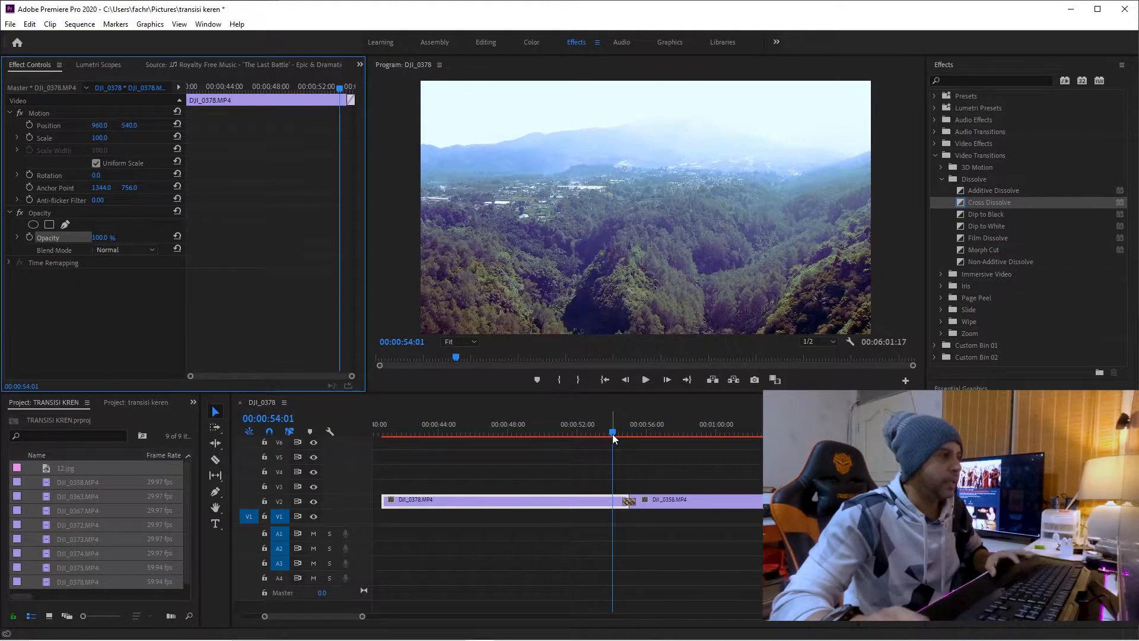
{"action": "key", "text": "space"}
{"action": "left_click", "coordinate": [596, 458]}
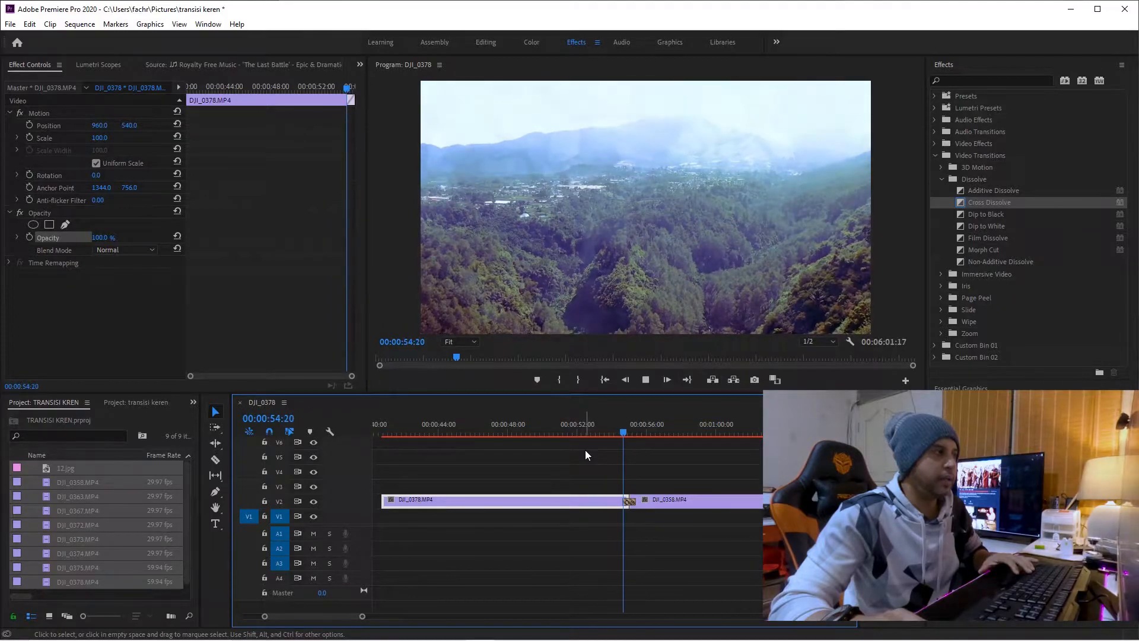
{"action": "key", "text": "space"}
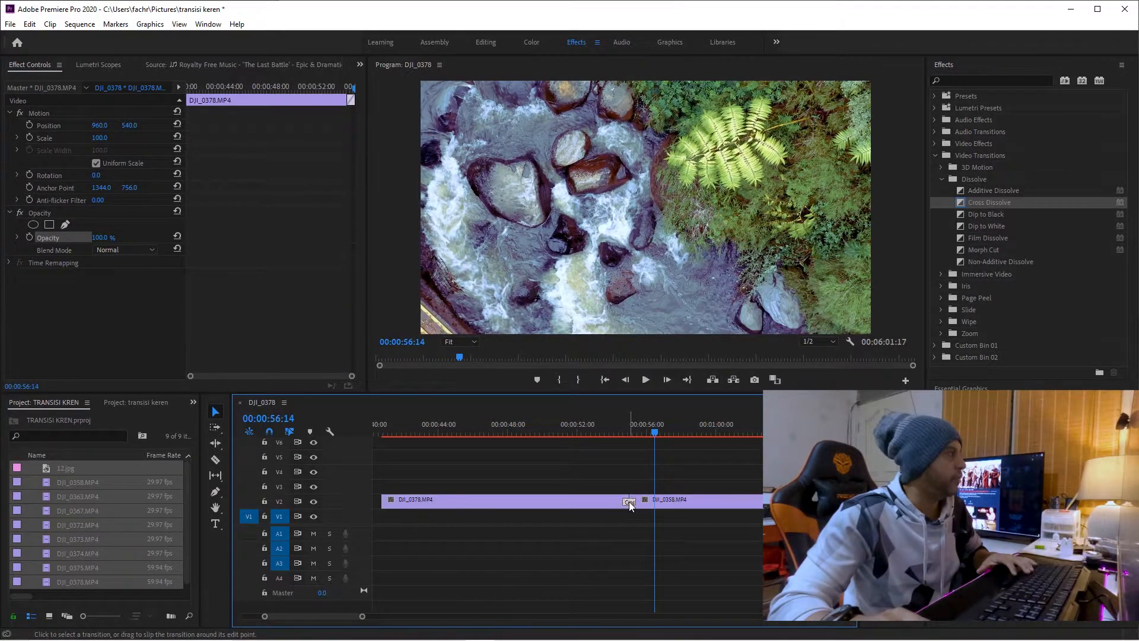
Replace the Cross Dissolve on the V2 cut with Dip to Black, and play it from 00:00:54:13
{"action": "left_click", "coordinate": [629, 501]}
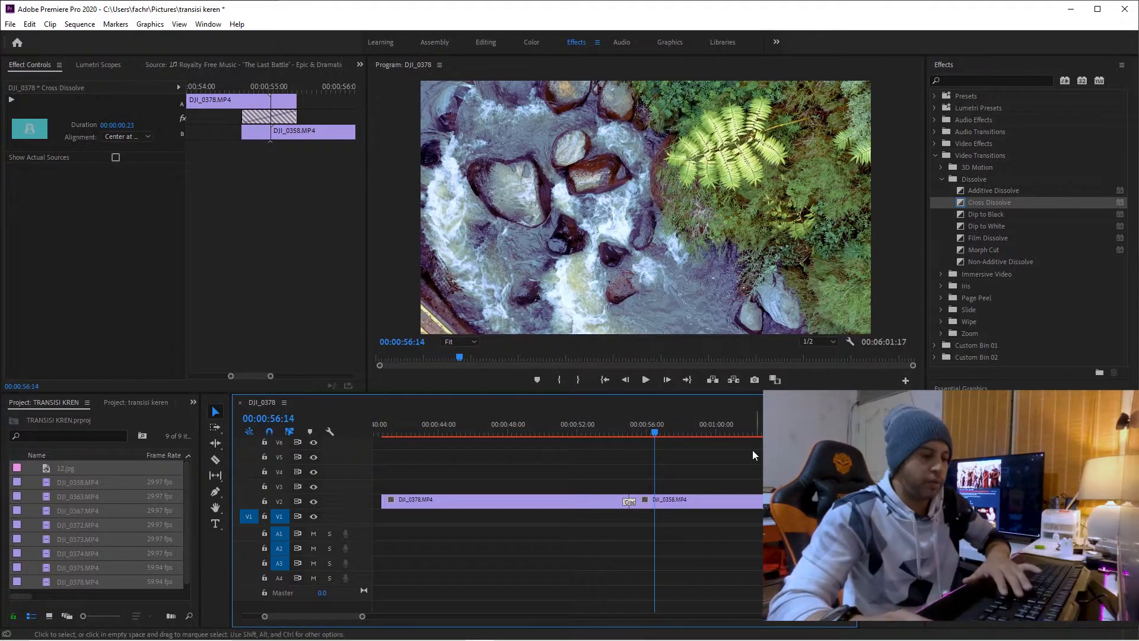
{"action": "key", "text": "Delete"}
{"action": "left_click_drag", "start_coordinate": [974, 218], "coordinate": [634, 504]}
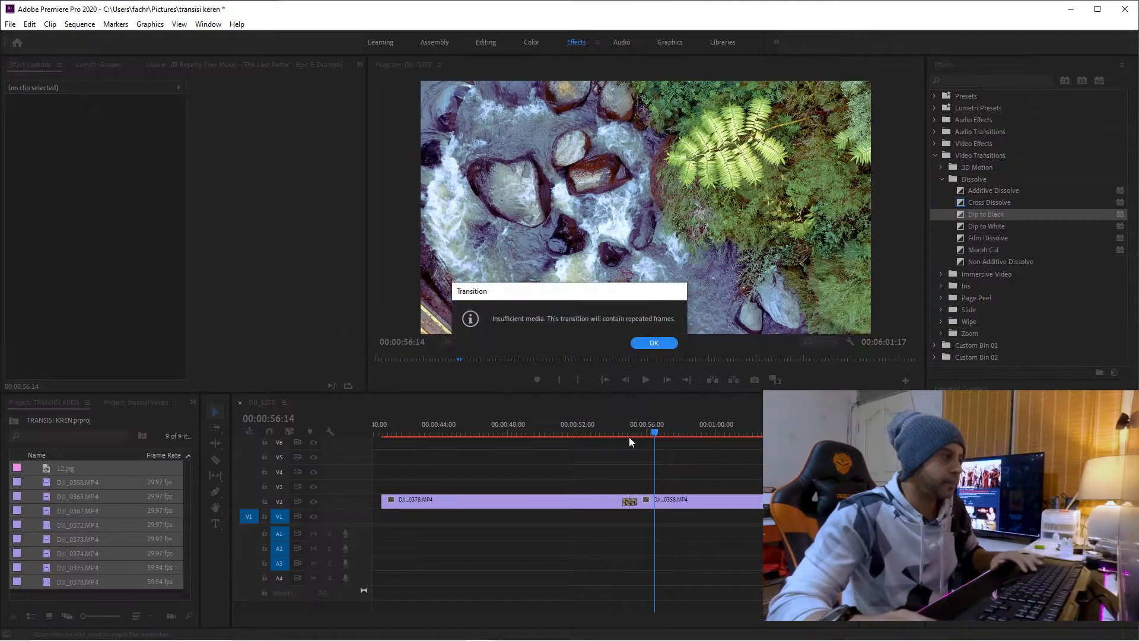
{"action": "left_click", "coordinate": [658, 339]}
{"action": "left_click", "coordinate": [618, 432]}
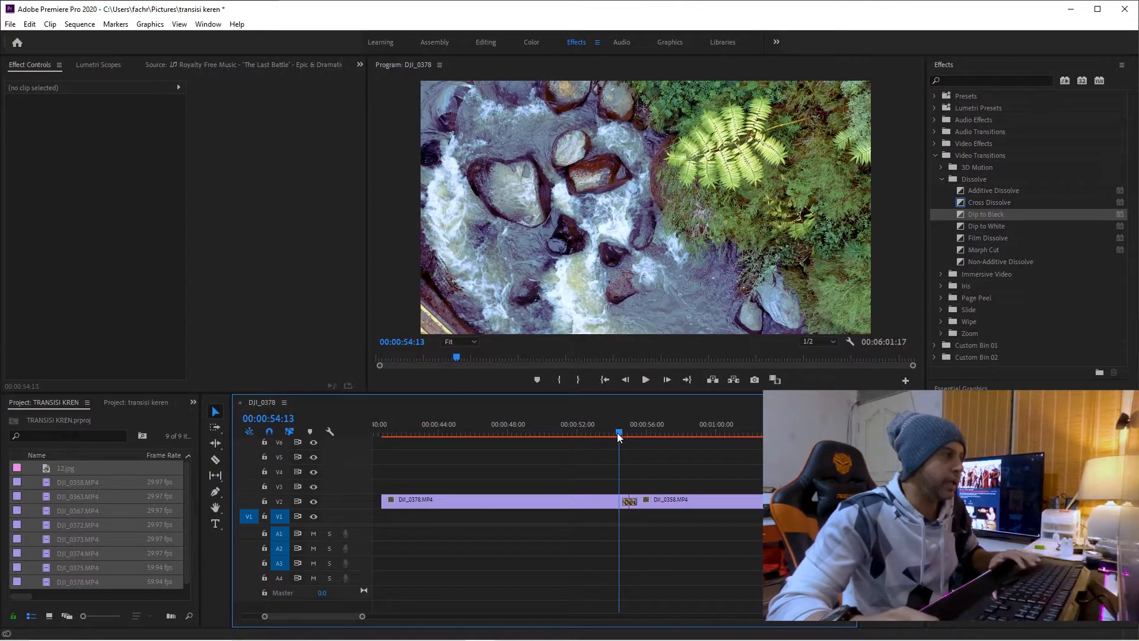
{"action": "key", "text": "space"}
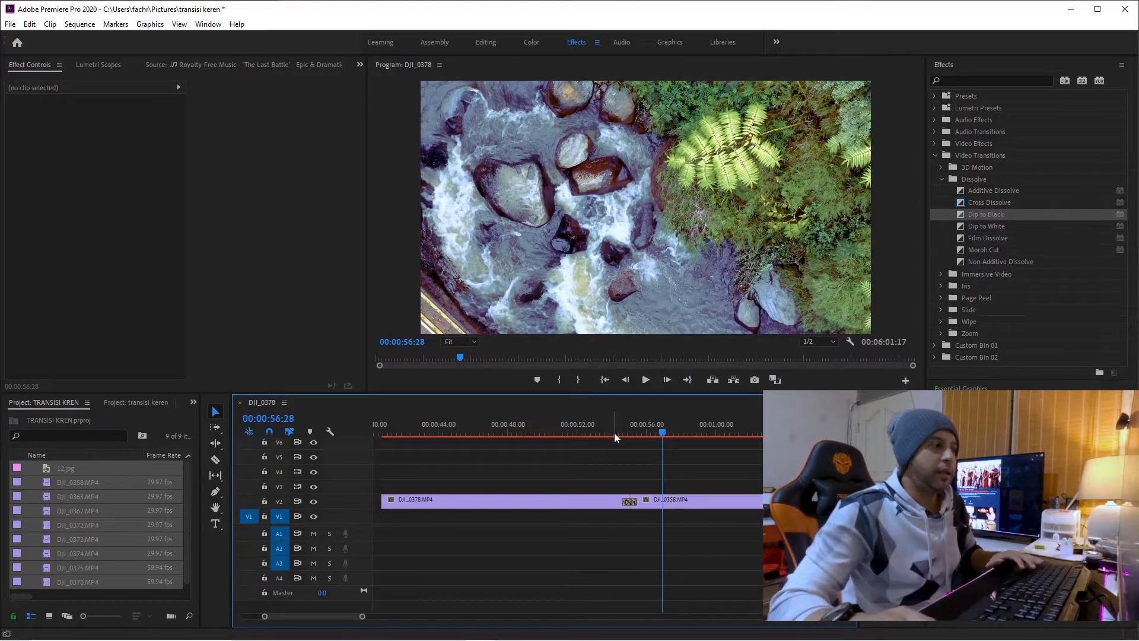
Replace the Dip to Black on the V2 cut with Film Dissolve, and play it from about 00:00:54:04
{"action": "left_click", "coordinate": [630, 501]}
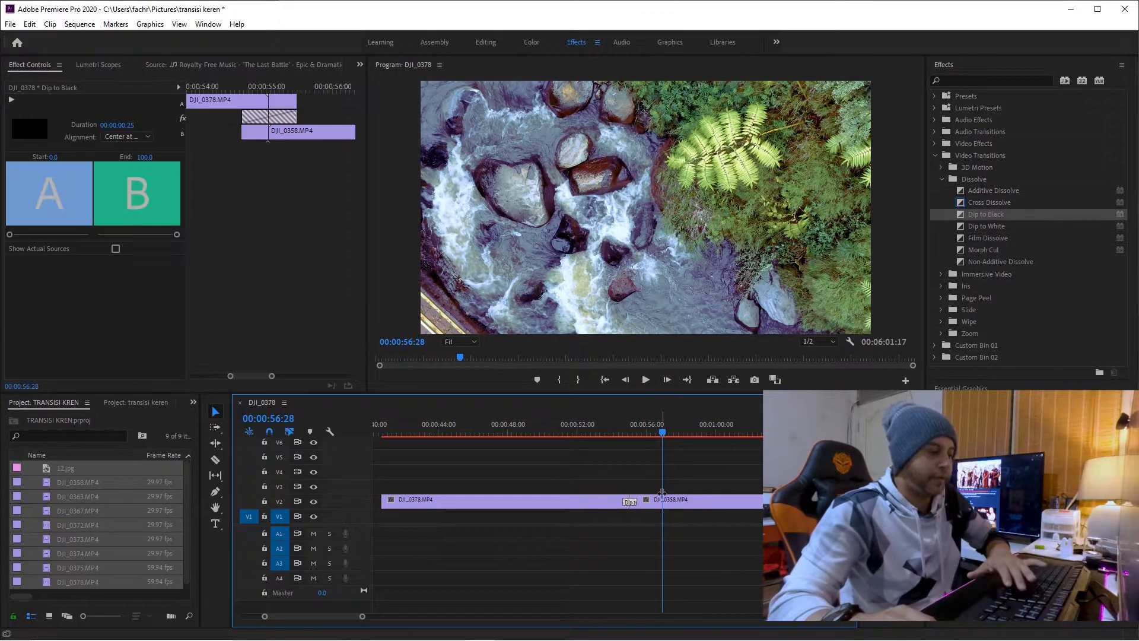
{"action": "key", "text": "Delete"}
{"action": "left_click_drag", "start_coordinate": [981, 236], "coordinate": [632, 503]}
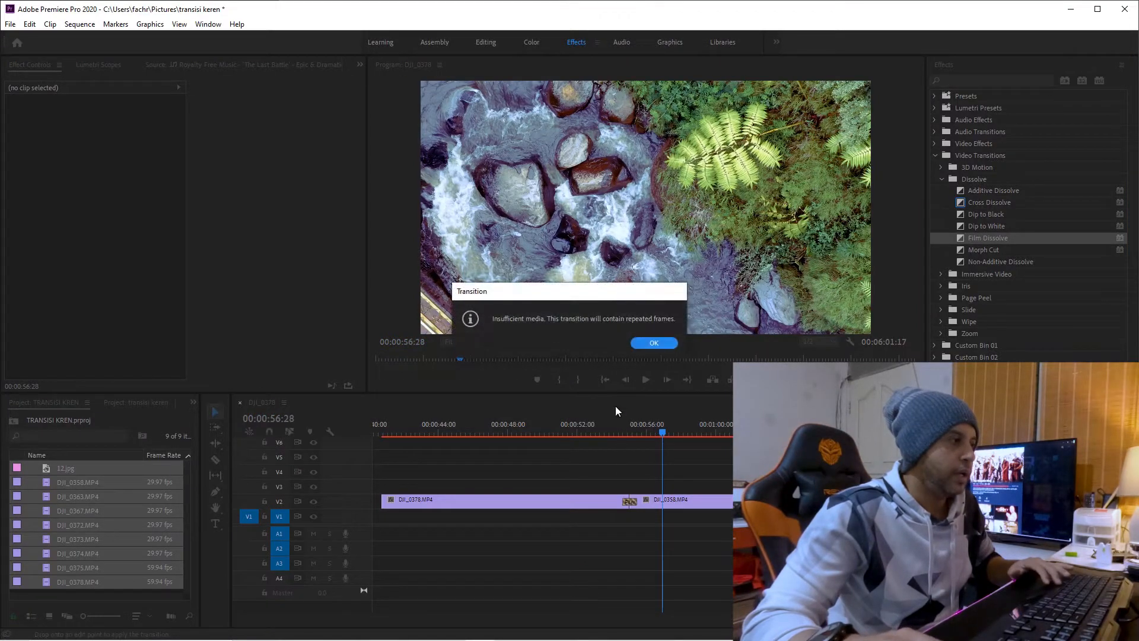
{"action": "left_click", "coordinate": [647, 341]}
{"action": "left_click", "coordinate": [620, 430]}
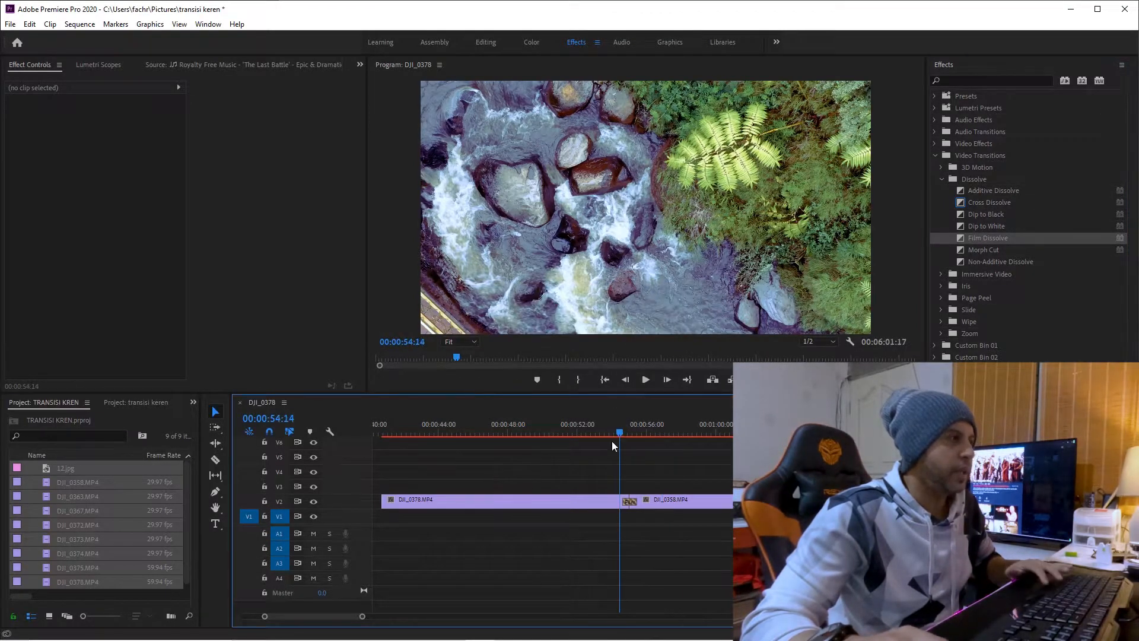
{"action": "key", "text": "space"}
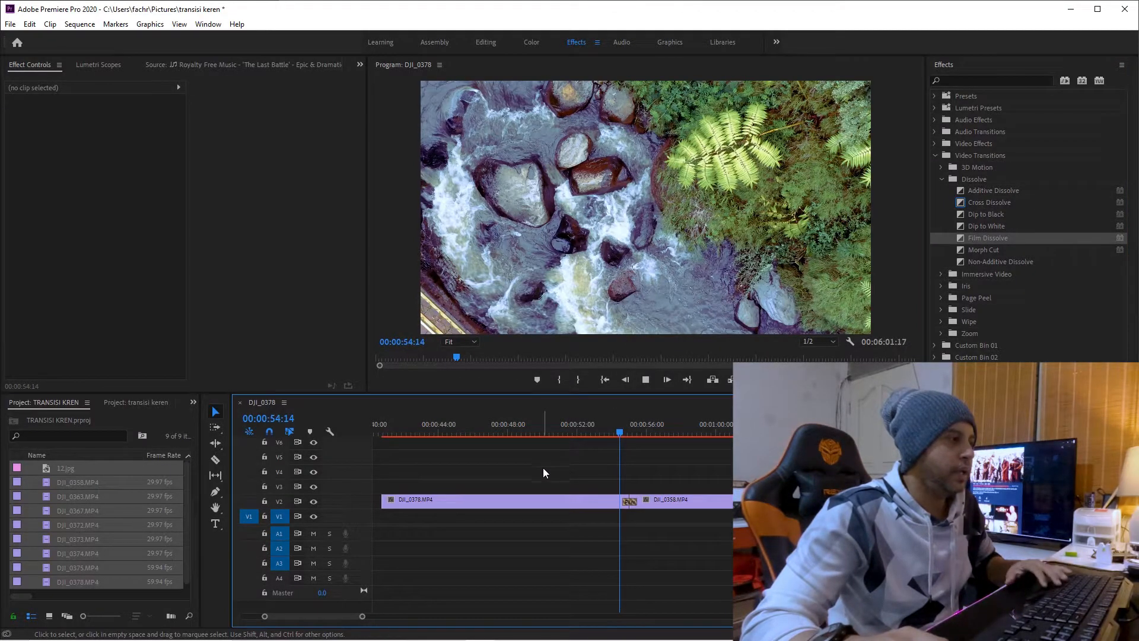
{"action": "left_click", "coordinate": [615, 429]}
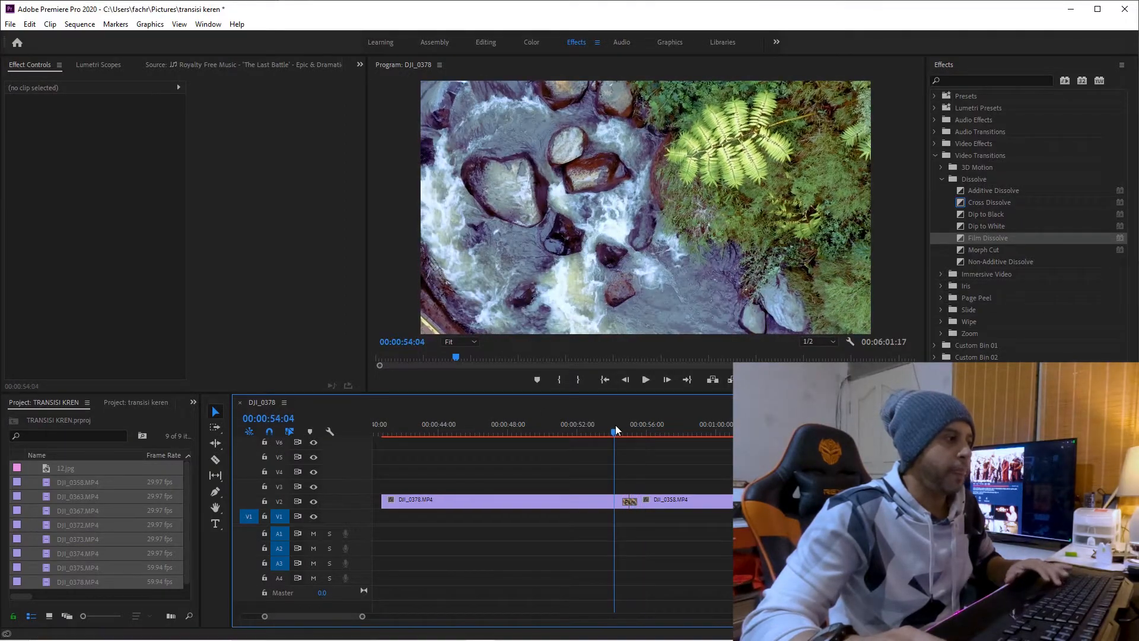
{"action": "key", "text": "space"}
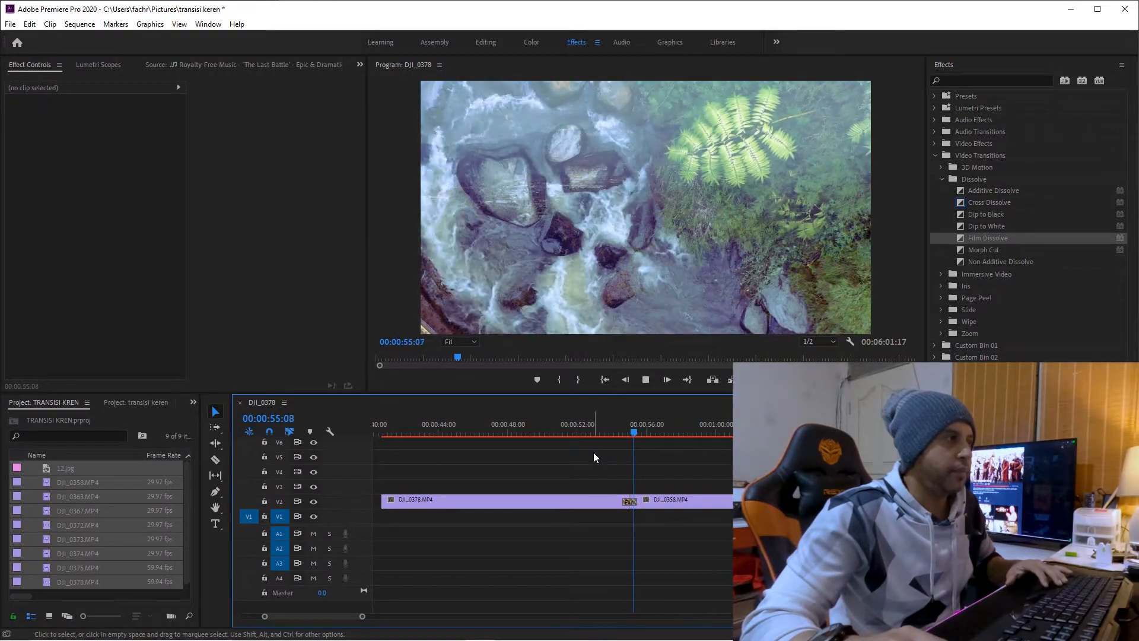
{"action": "key", "text": "space"}
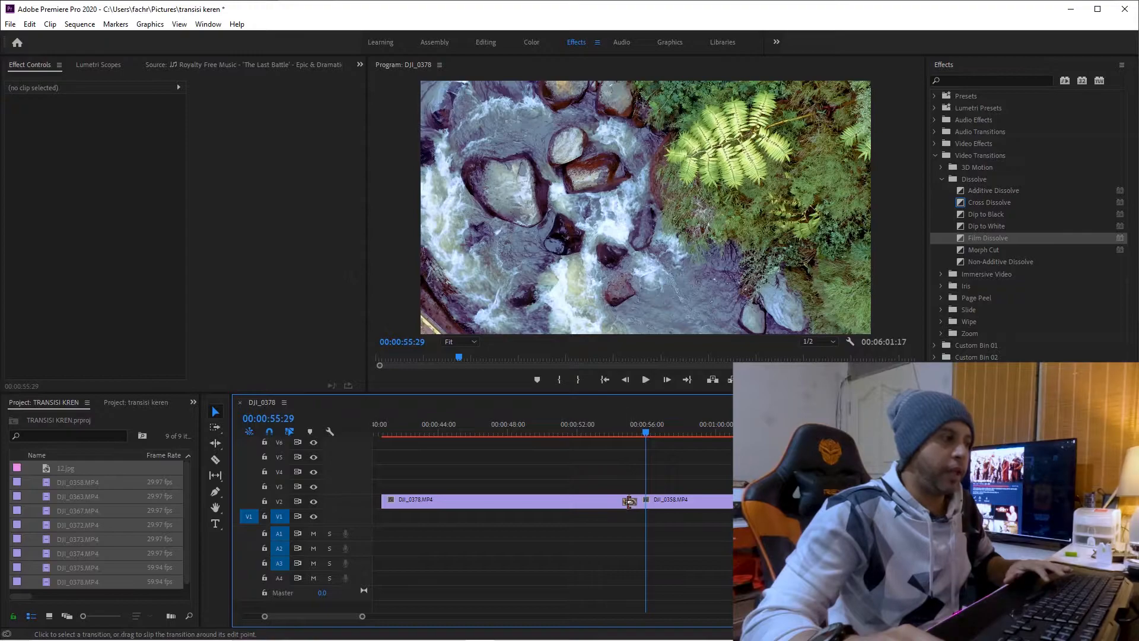
Replace the Film Dissolve between DJI_0378.MP4 and DJI_0358.MP4 with the Barn Doors wipe transition, accepting repeated frames
{"action": "left_click", "coordinate": [630, 502]}
{"action": "key", "text": "Delete"}
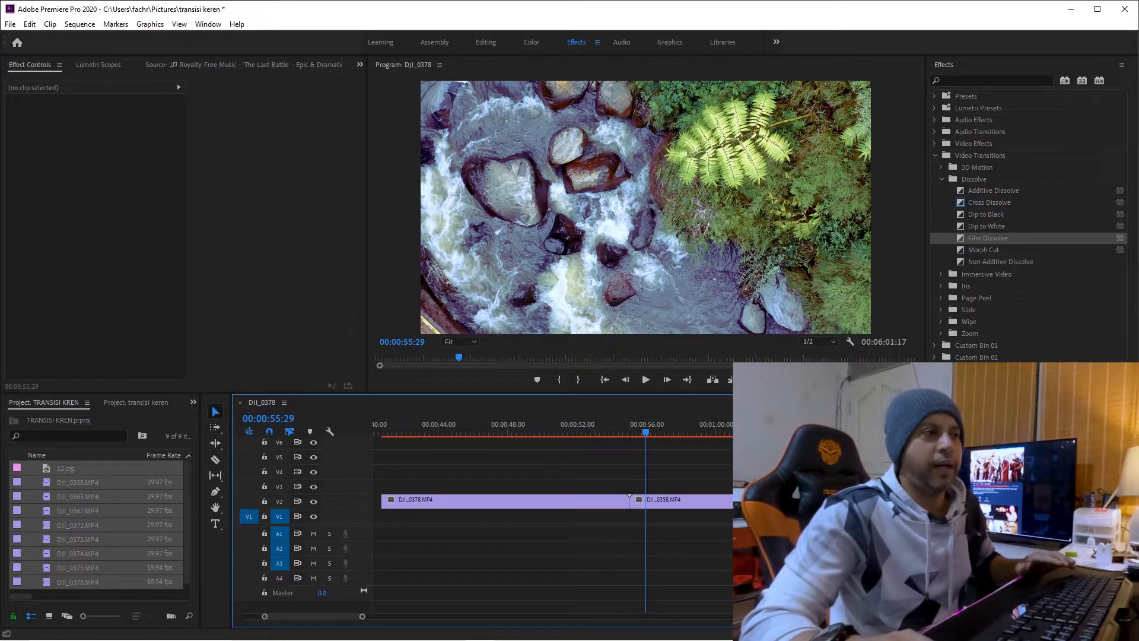
{"action": "left_click", "coordinate": [942, 321]}
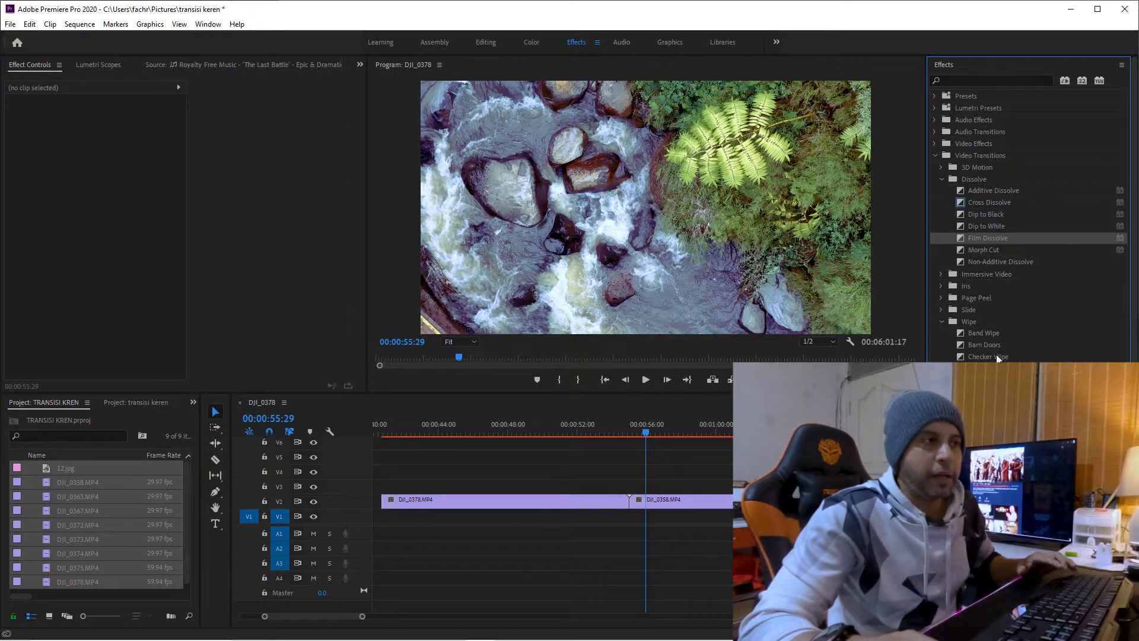
{"action": "left_click", "coordinate": [981, 346]}
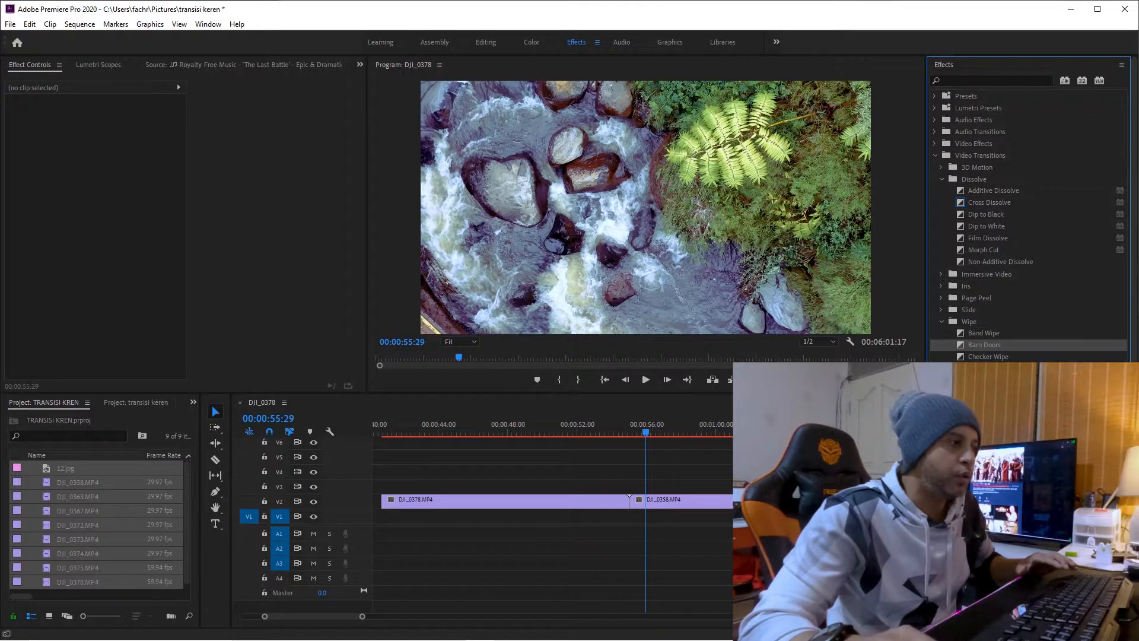
{"action": "left_click_drag", "start_coordinate": [982, 346], "coordinate": [631, 502]}
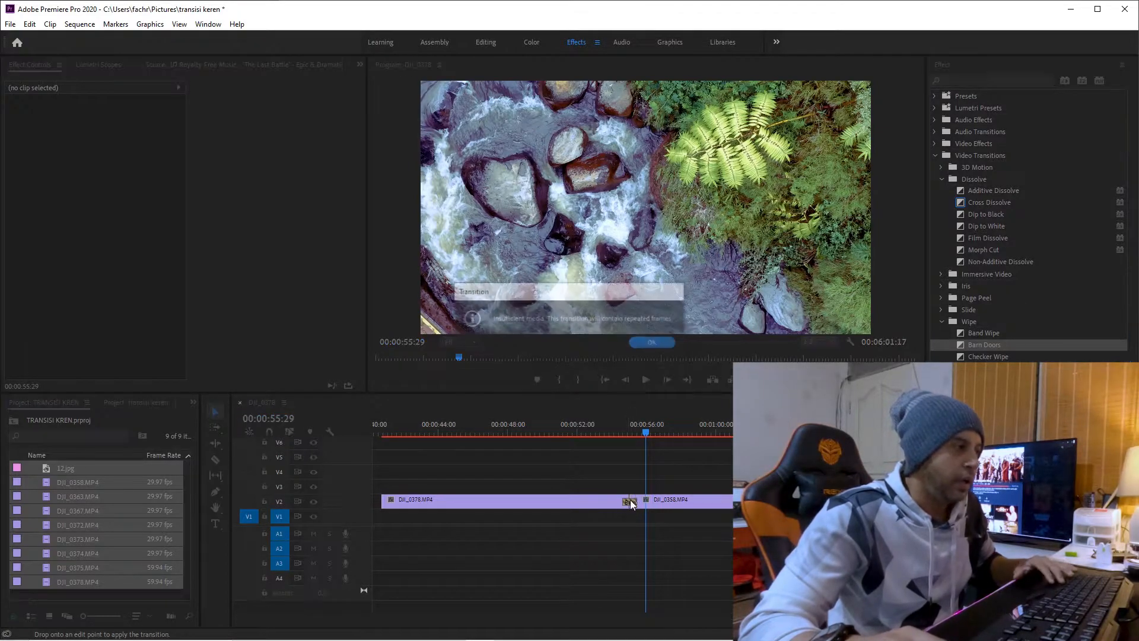
{"action": "left_click", "coordinate": [655, 344]}
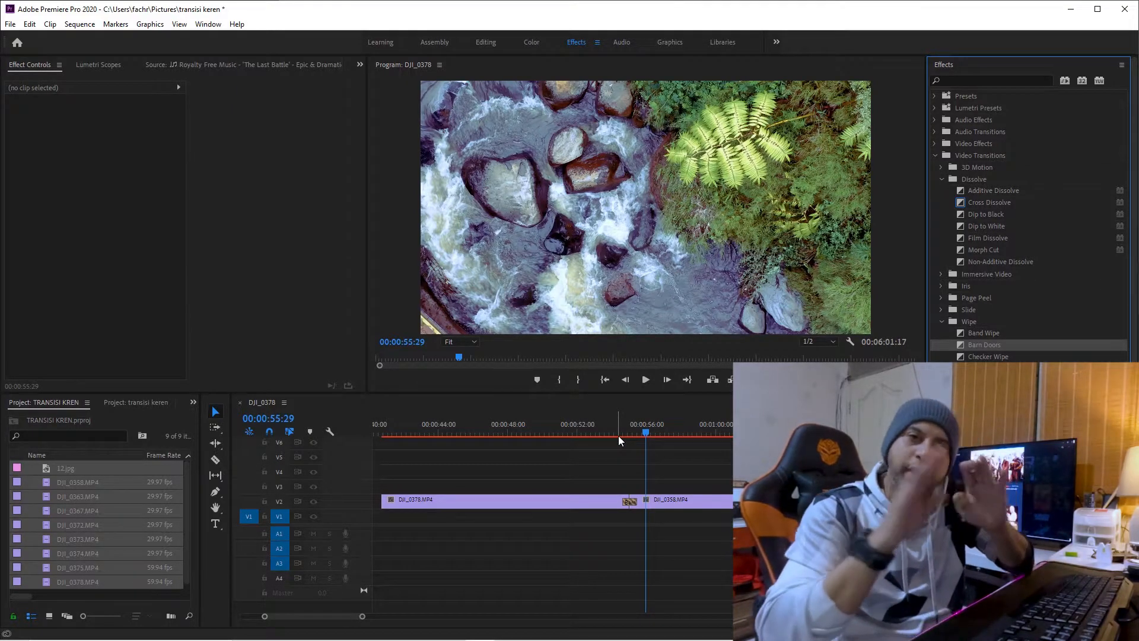
Preview the Barn Doors transition with the playhead stopped midway at 00:00:55:03, and open the transition's settings
{"action": "left_click", "coordinate": [618, 432]}
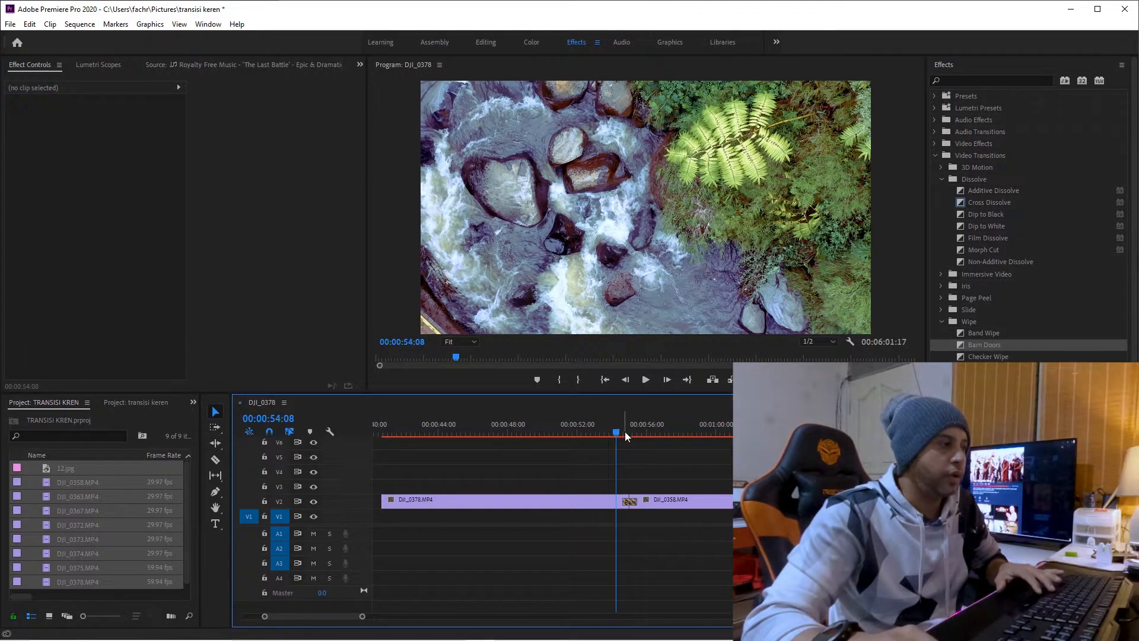
{"action": "key", "text": "space"}
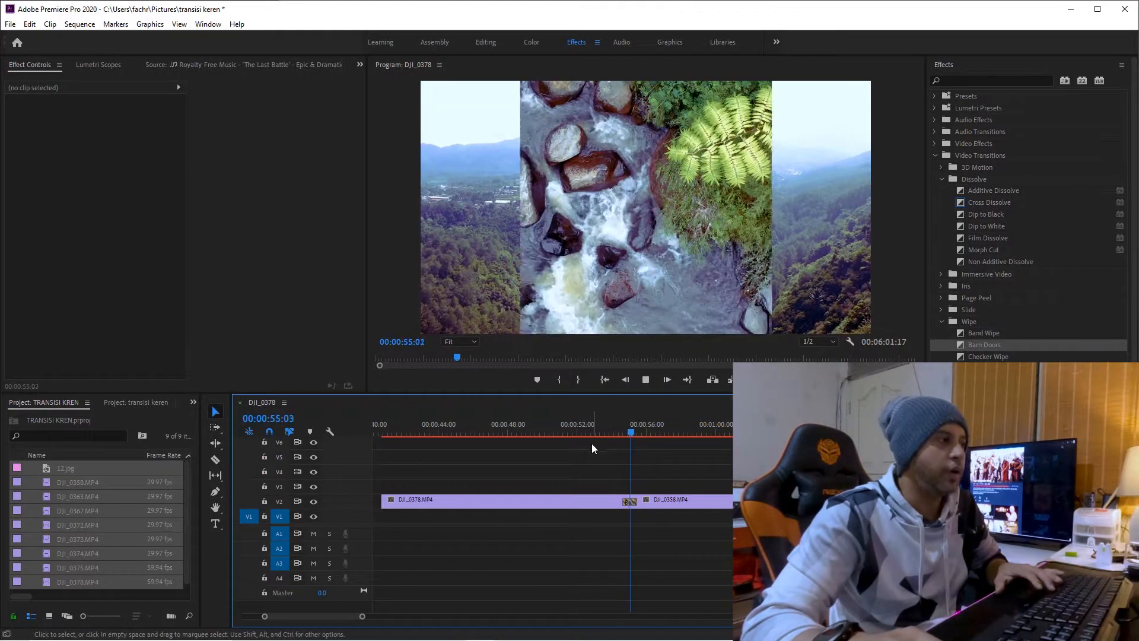
{"action": "left_click", "coordinate": [618, 427]}
{"action": "left_click", "coordinate": [621, 434]}
{"action": "left_click_drag", "start_coordinate": [622, 435], "coordinate": [630, 436]}
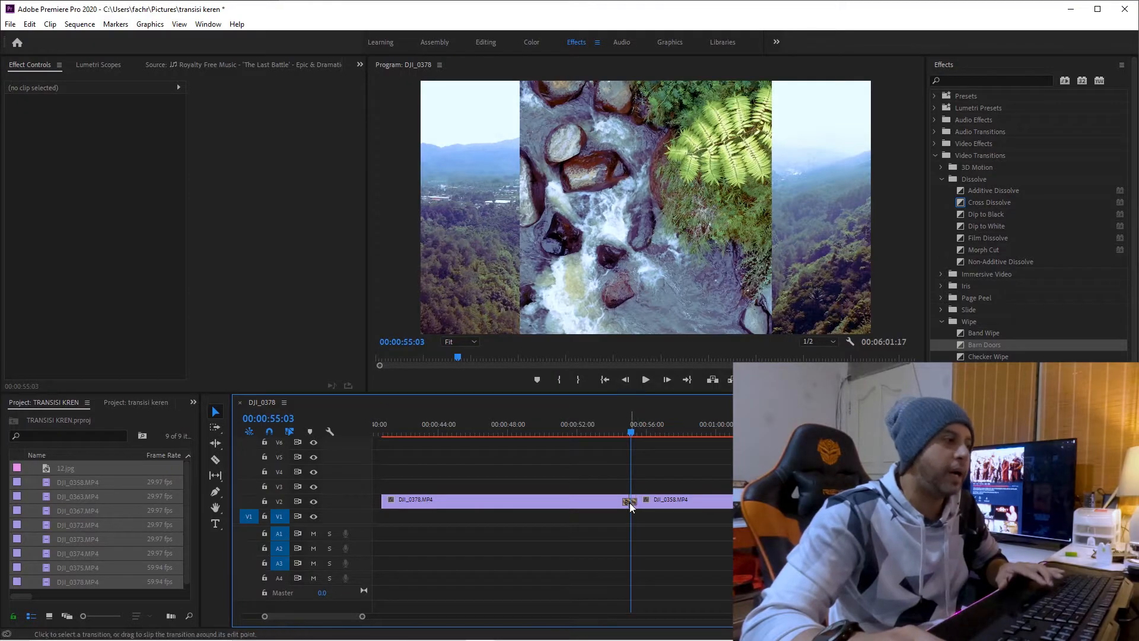
{"action": "left_click", "coordinate": [629, 502]}
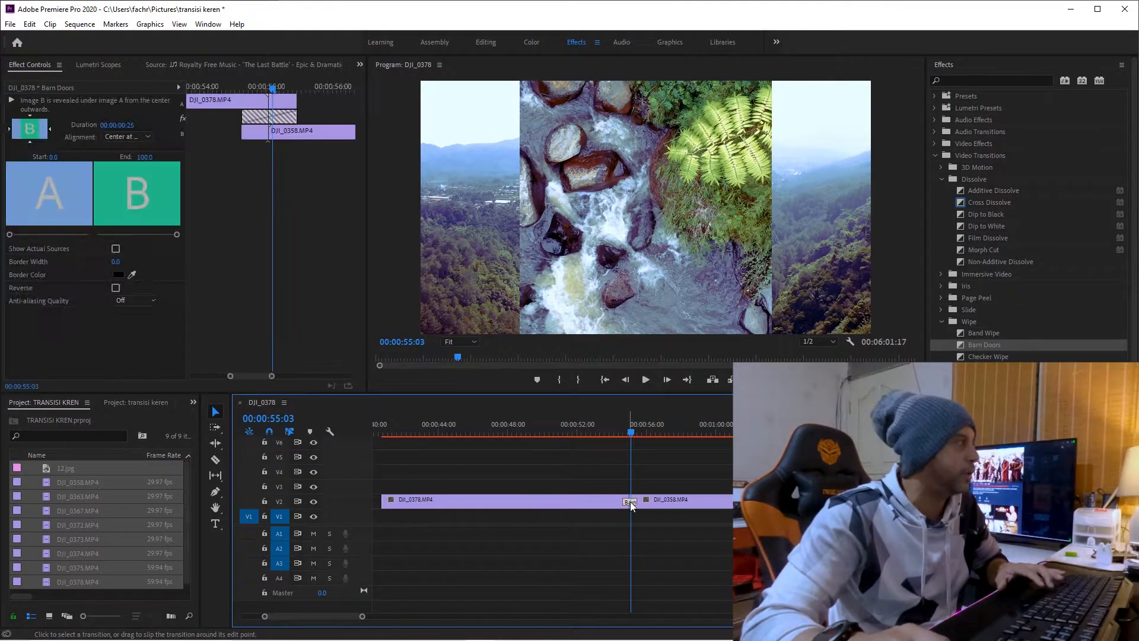
{"action": "left_click", "coordinate": [27, 114]}
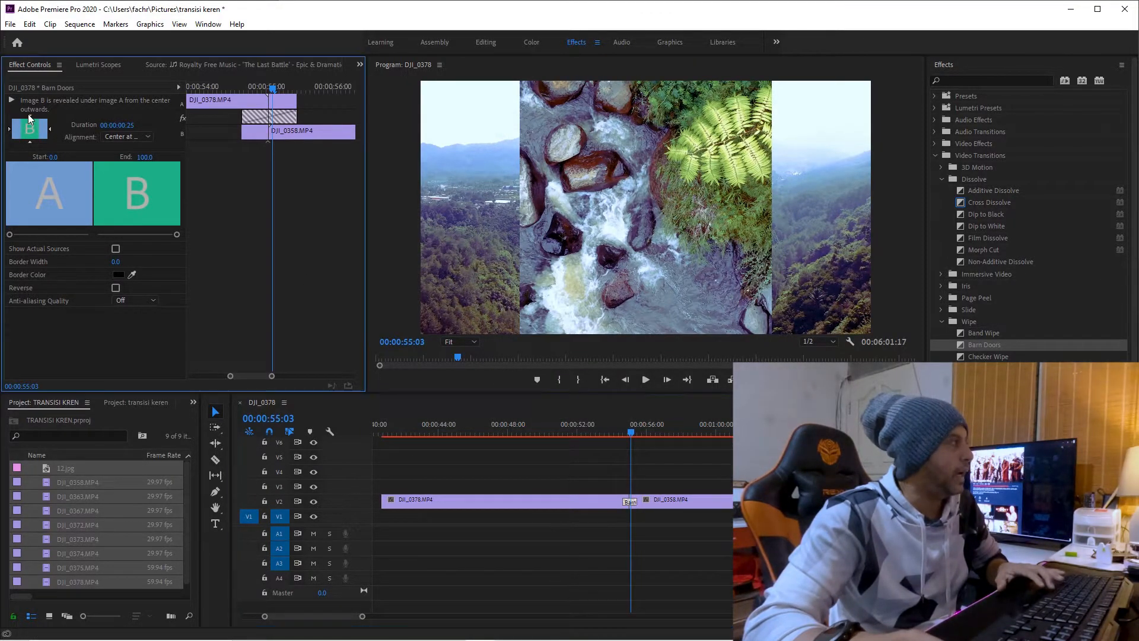
Switch the Barn Doors transition to open vertically, north to south, and play it from 00:00:54:02
{"action": "left_click", "coordinate": [31, 115]}
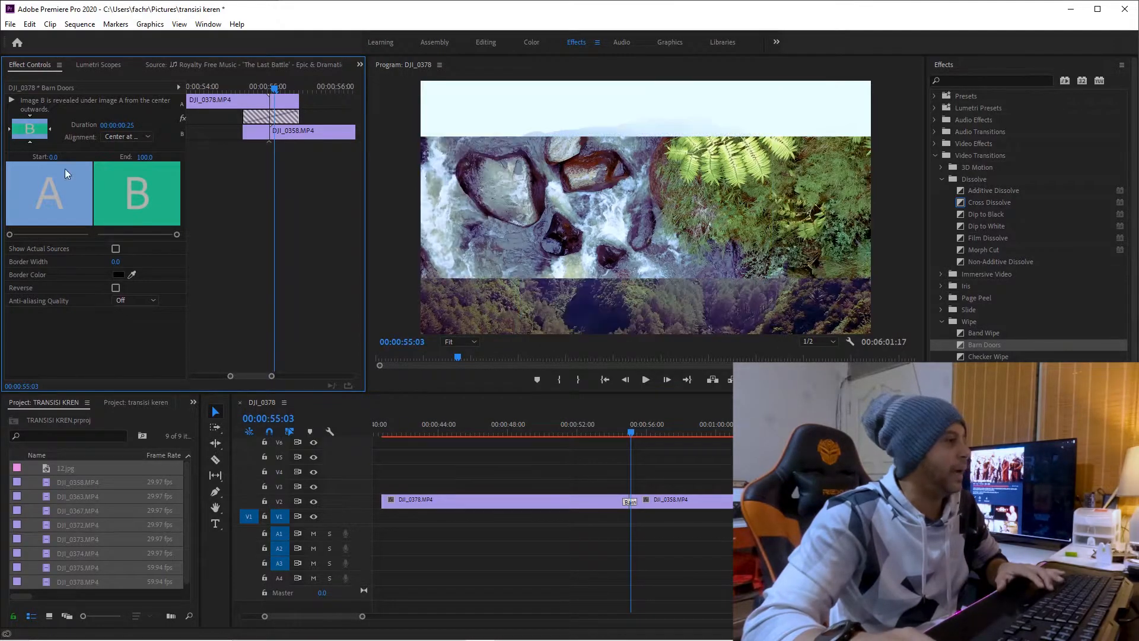
{"action": "left_click", "coordinate": [615, 432]}
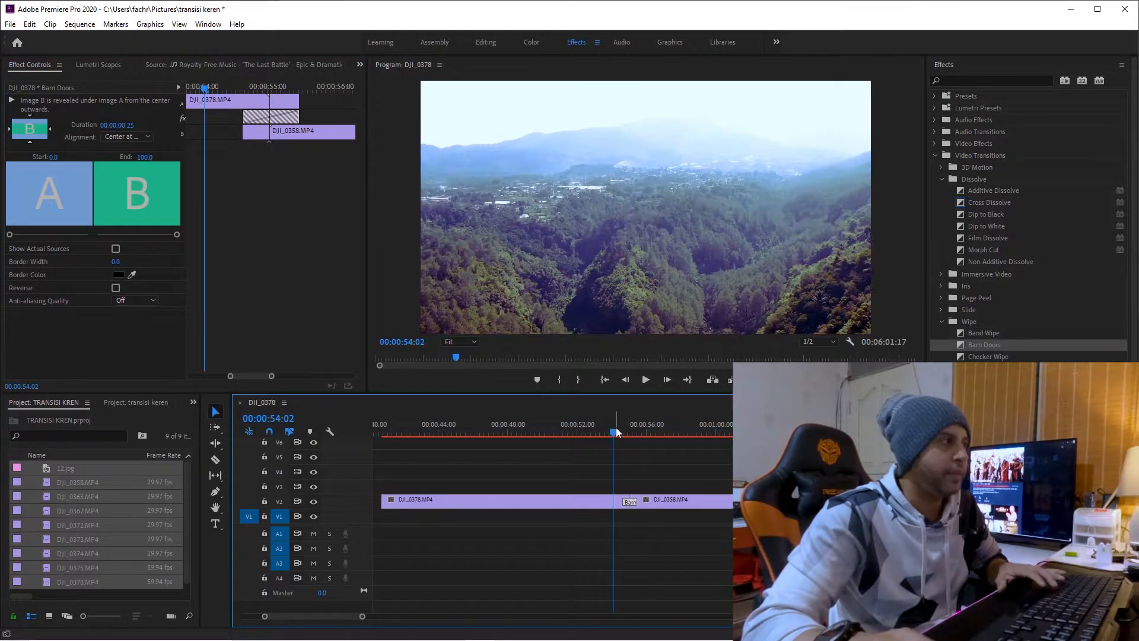
{"action": "key", "text": "space"}
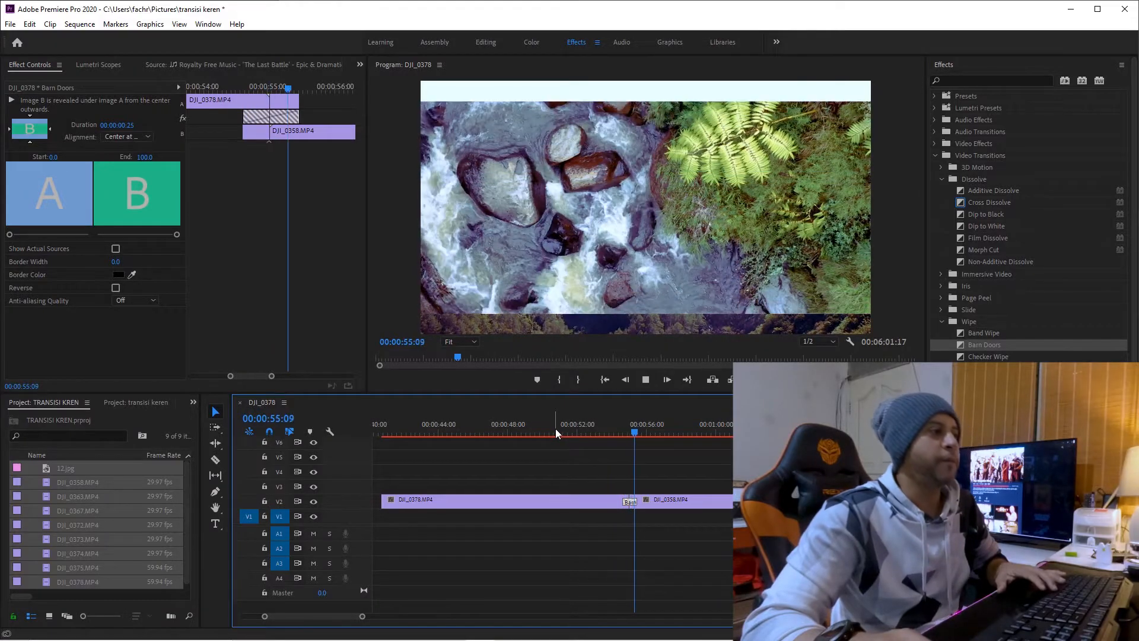
{"action": "key", "text": "space"}
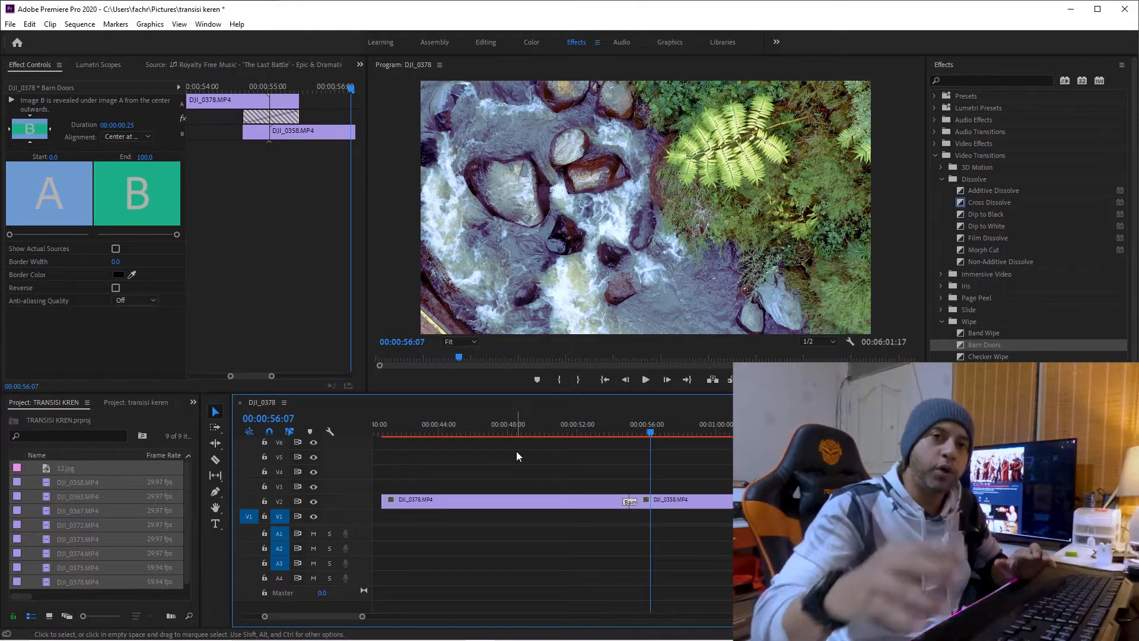
Place the Adjustment Layer from the transisi keren project on V3 above the Barn Doors transition and trim it to the transition's length
{"action": "left_click", "coordinate": [115, 553]}
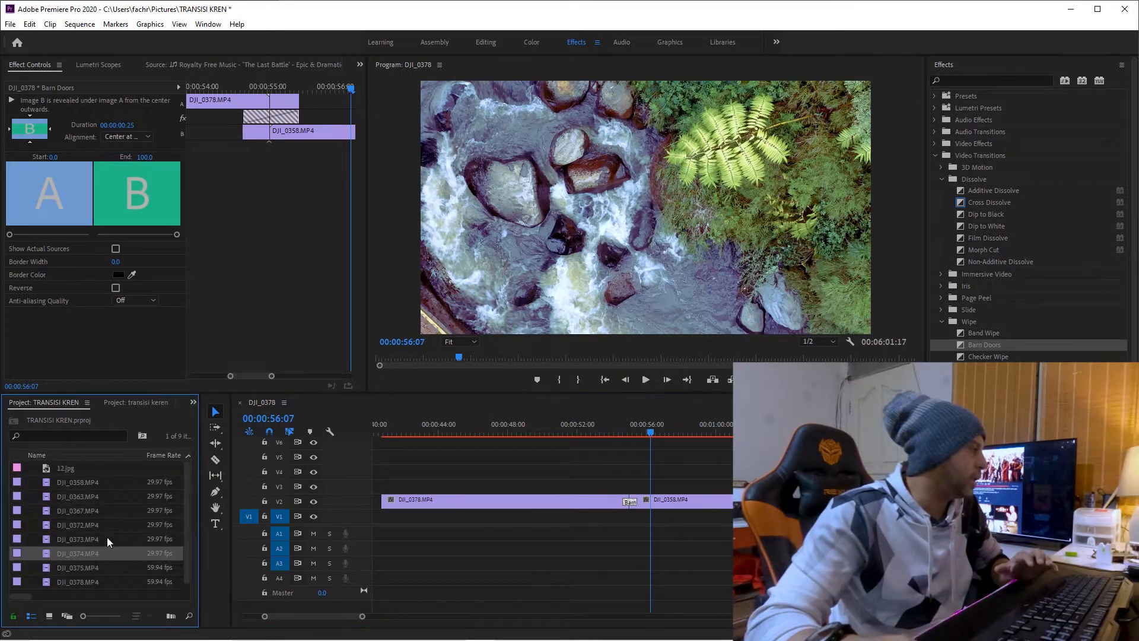
{"action": "left_click", "coordinate": [132, 404]}
{"action": "left_click_drag", "start_coordinate": [70, 481], "coordinate": [620, 493]}
{"action": "left_click_drag", "start_coordinate": [710, 485], "coordinate": [637, 485]}
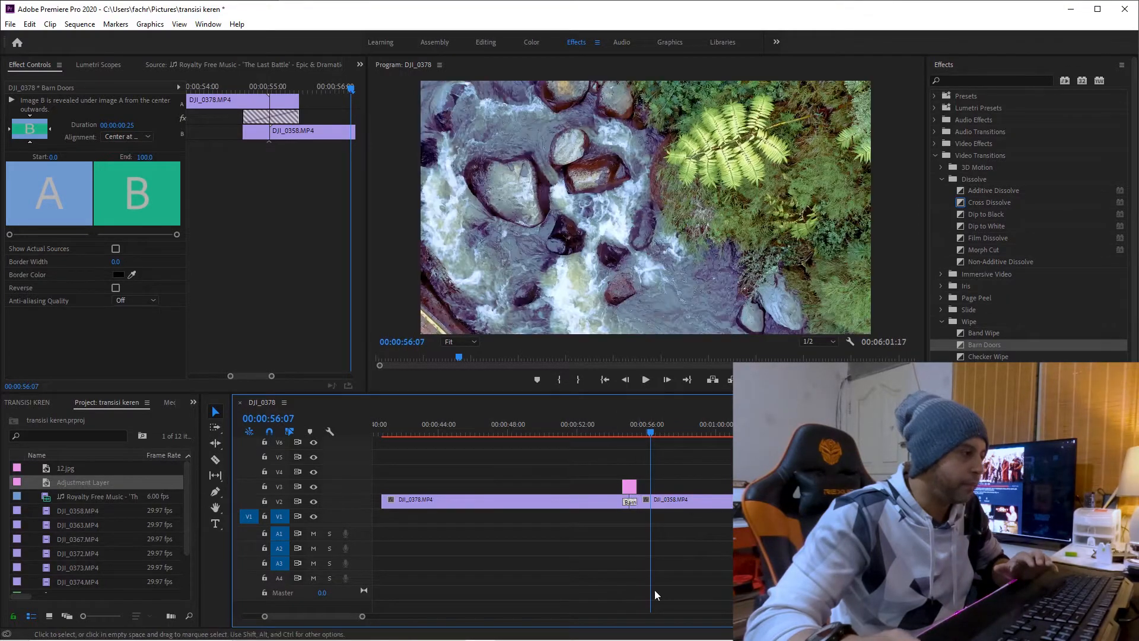
Find blur effects and apply the Fast Blur In preset to the adjustment layer above the Barn Doors transition
{"action": "left_click_drag", "start_coordinate": [361, 618], "coordinate": [292, 617]}
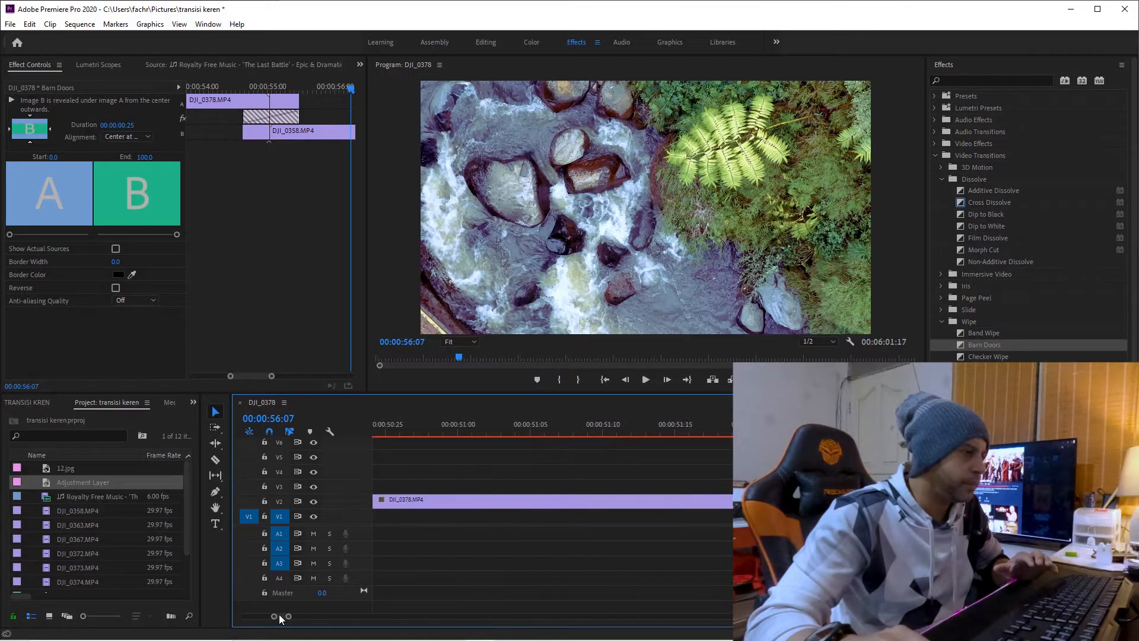
{"action": "scroll", "coordinate": [283, 618], "scroll_direction": "up", "scroll_amount": 4}
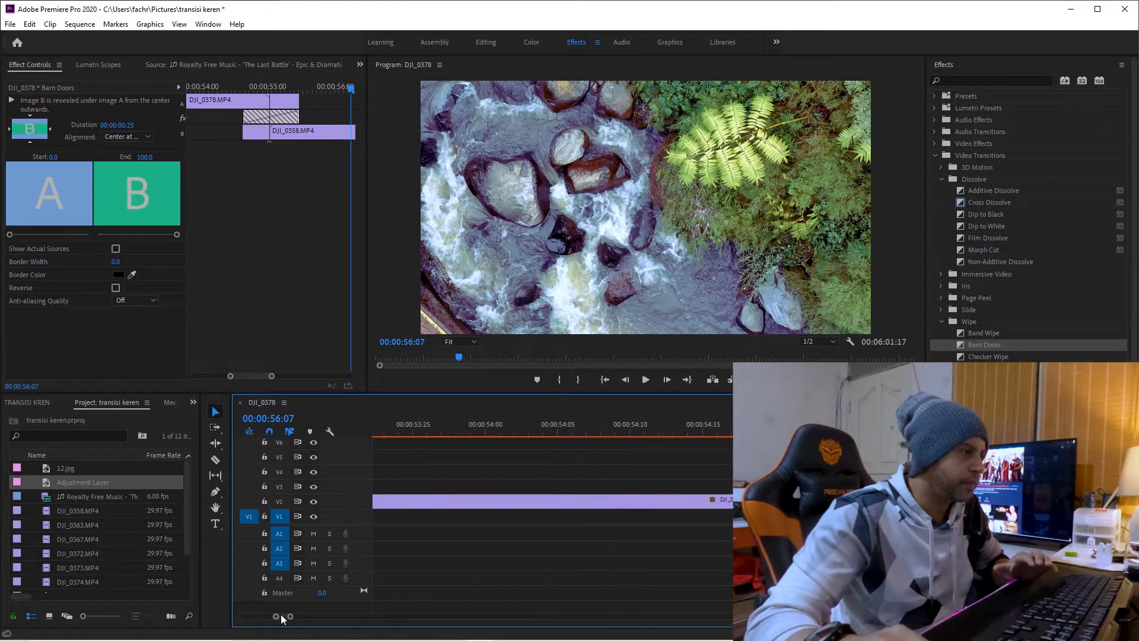
{"action": "left_click_drag", "start_coordinate": [291, 620], "coordinate": [302, 620]}
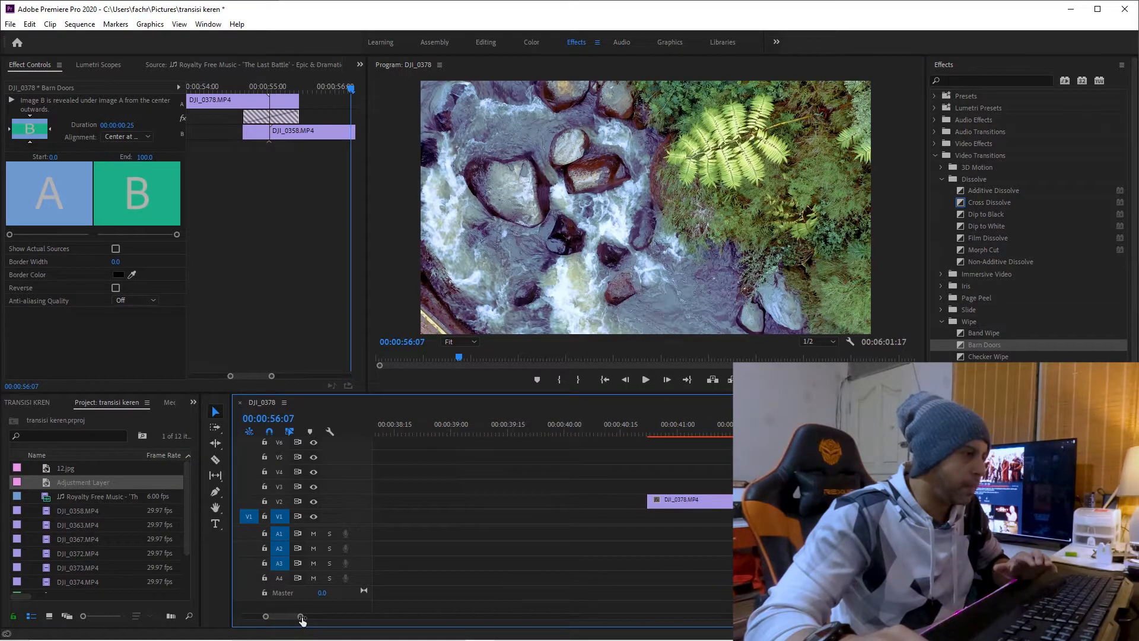
{"action": "scroll", "coordinate": [302, 621], "scroll_direction": "down", "scroll_amount": 5}
{"action": "scroll", "coordinate": [300, 621], "scroll_direction": "up", "scroll_amount": 5}
{"action": "left_click", "coordinate": [634, 423]}
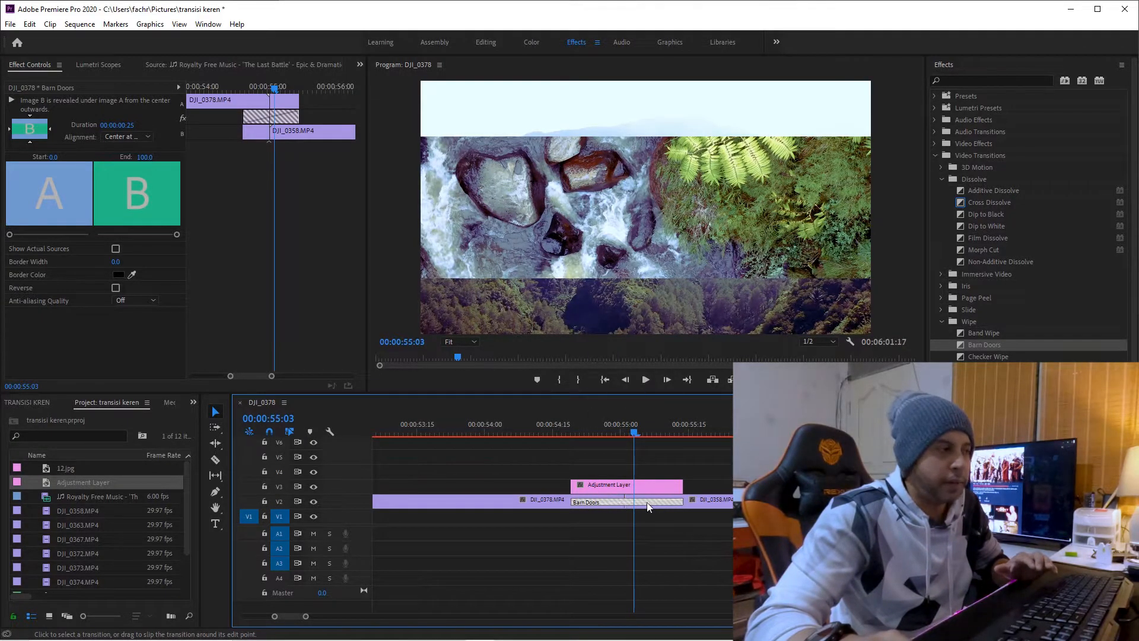
{"action": "left_click", "coordinate": [649, 485]}
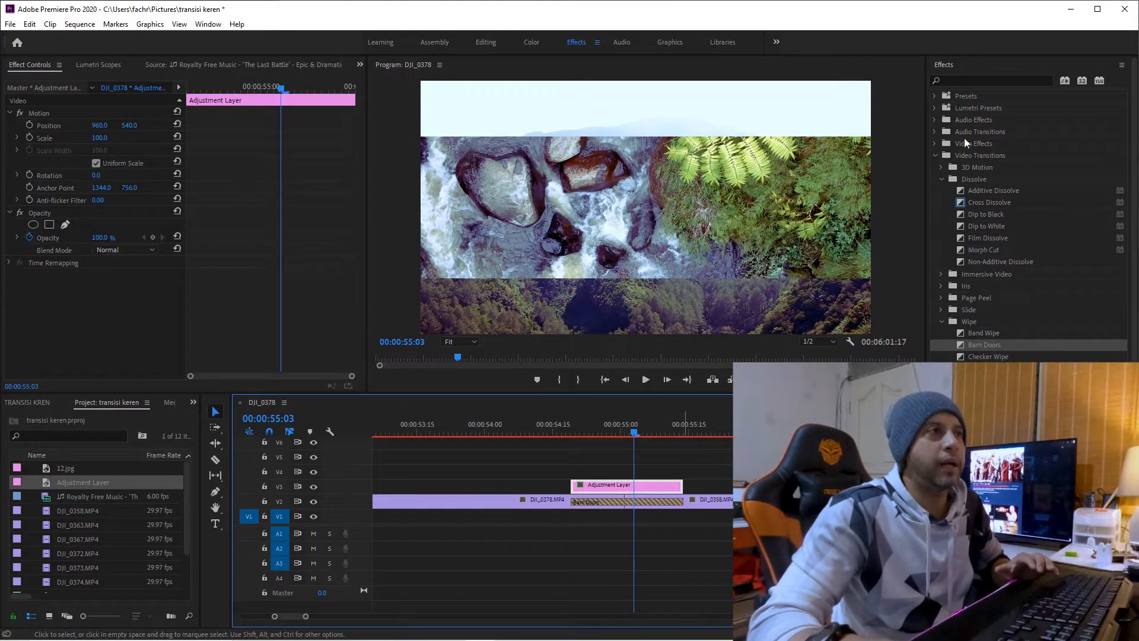
{"action": "left_click", "coordinate": [990, 81]}
{"action": "type", "text": "BLUR"}
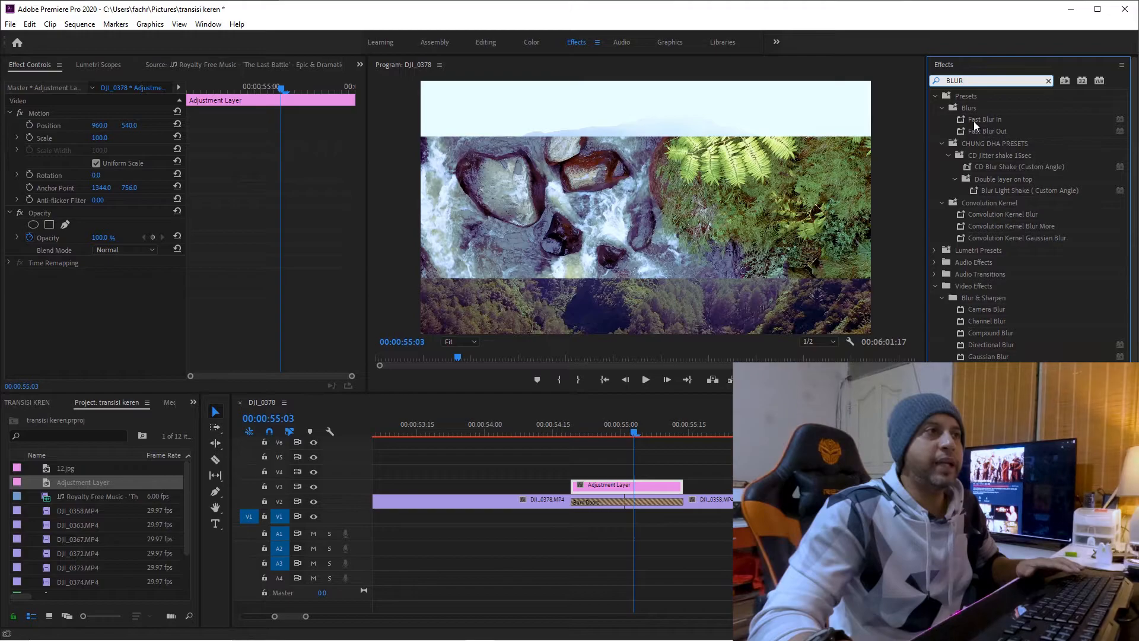
{"action": "left_click", "coordinate": [974, 121]}
{"action": "left_click_drag", "start_coordinate": [642, 489], "coordinate": [641, 488]}
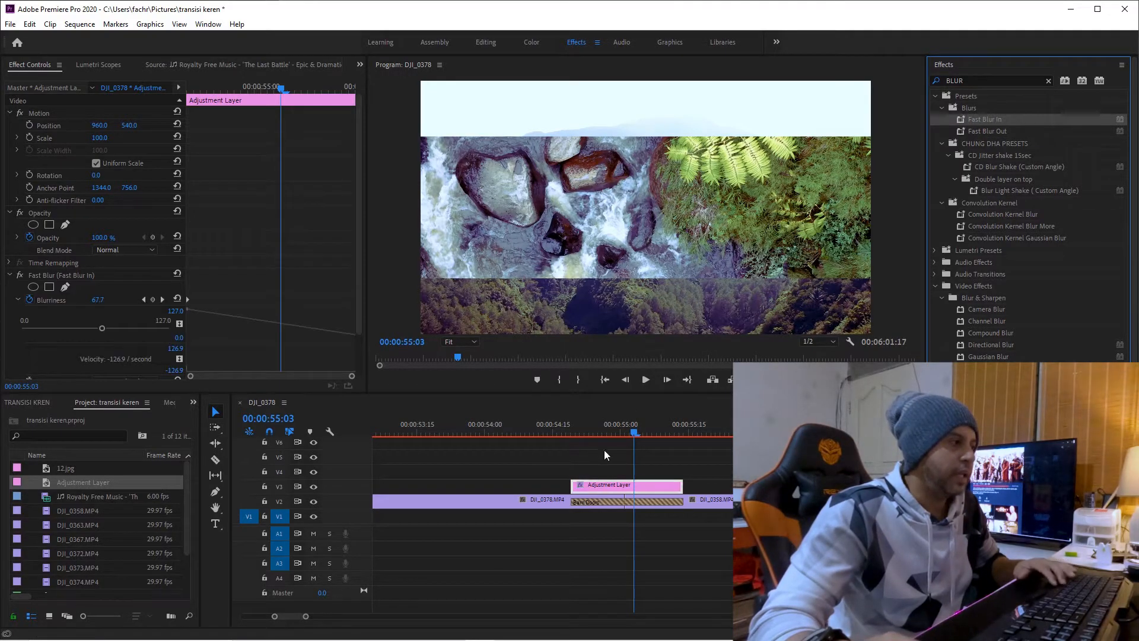
Play the Barn Doors transition with the Fast Blur In layer from 00:00:54:18 until the second clip is showing
{"action": "left_click", "coordinate": [568, 432]}
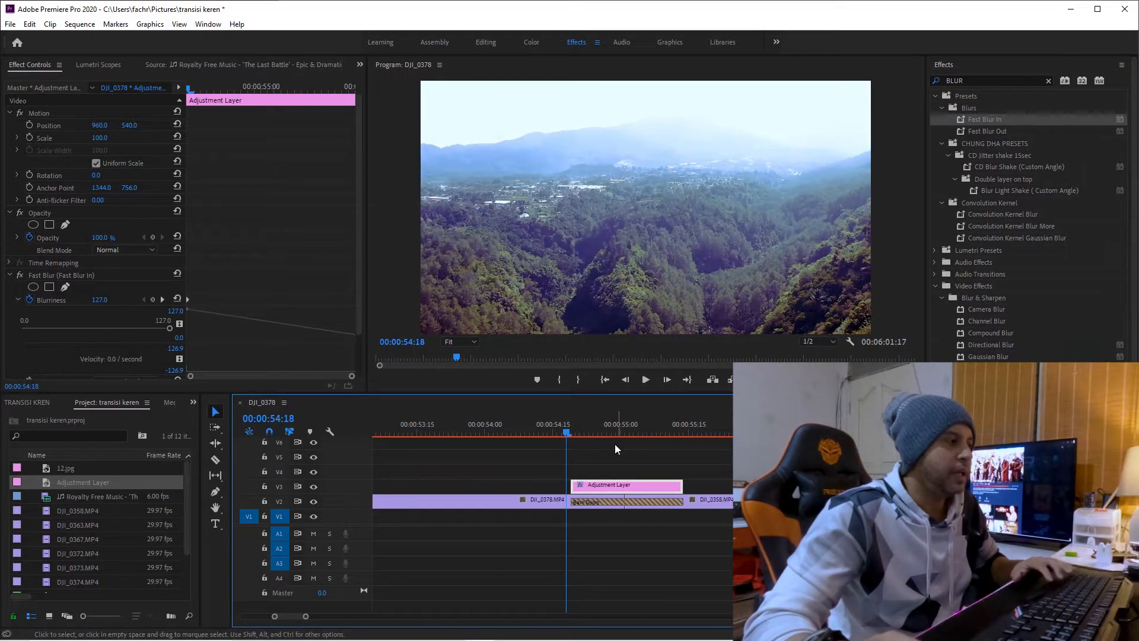
{"action": "key", "text": "space"}
{"action": "key", "text": "space"}
{"action": "key", "text": "space"}
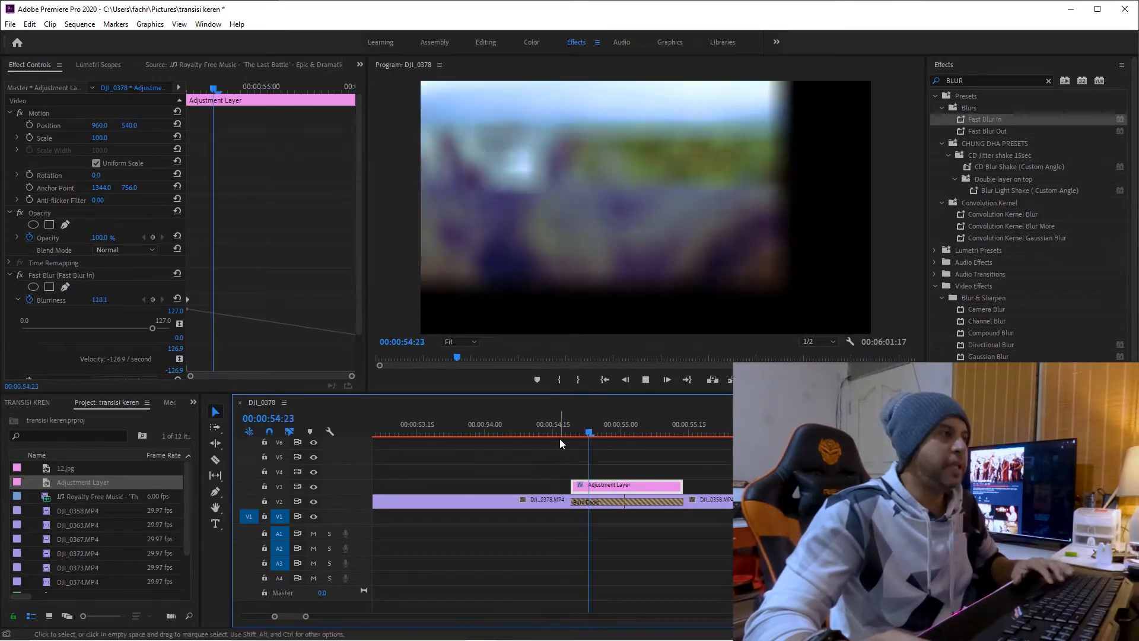
{"action": "key", "text": "space"}
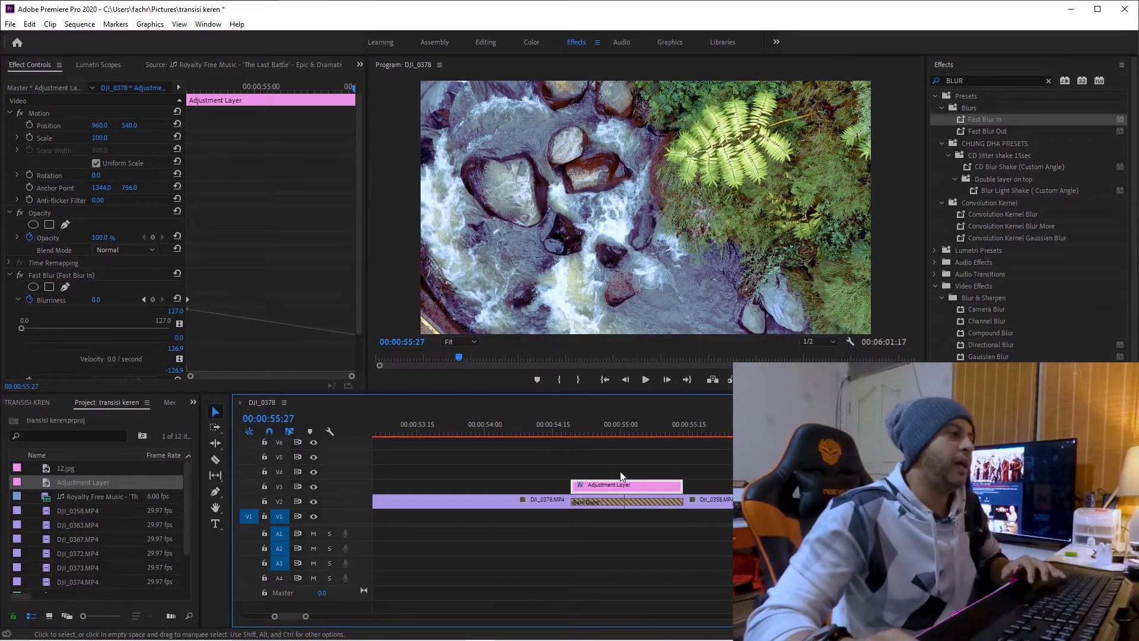
Replace Barn Doors on the V2 cut with the Push slide transition, accepting repeated frames, and play it from 00:00:54:19
{"action": "left_click", "coordinate": [631, 504]}
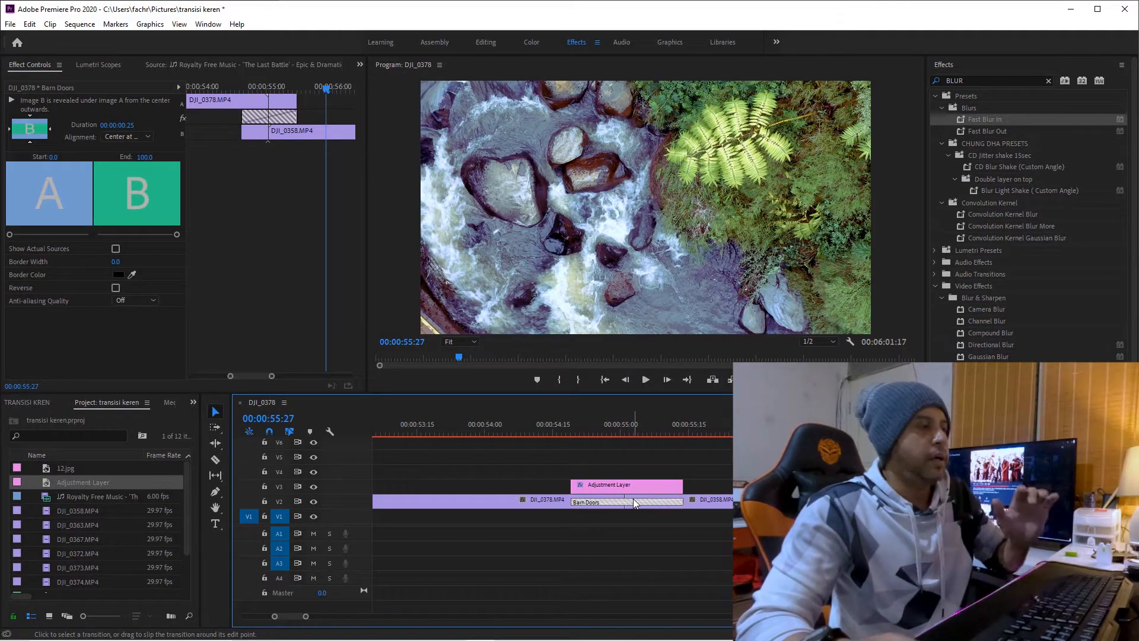
{"action": "key", "text": "Delete"}
{"action": "double_click", "coordinate": [1006, 80]}
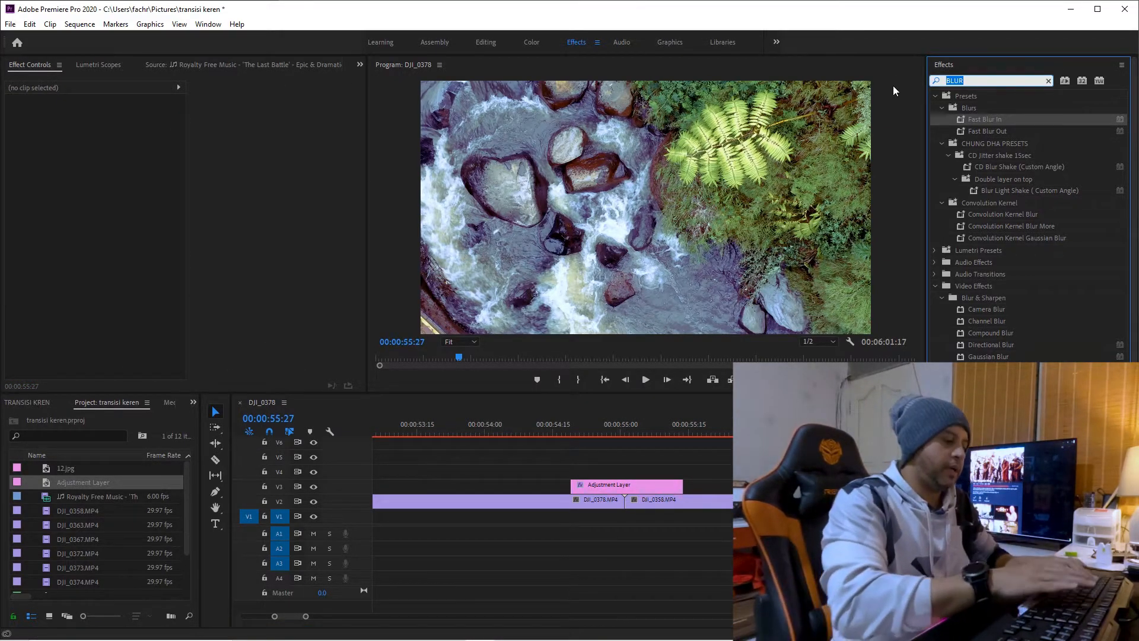
{"action": "type", "text": "PUSH"}
{"action": "left_click_drag", "start_coordinate": [972, 179], "coordinate": [936, 231]}
{"action": "left_click_drag", "start_coordinate": [633, 507], "coordinate": [628, 502]}
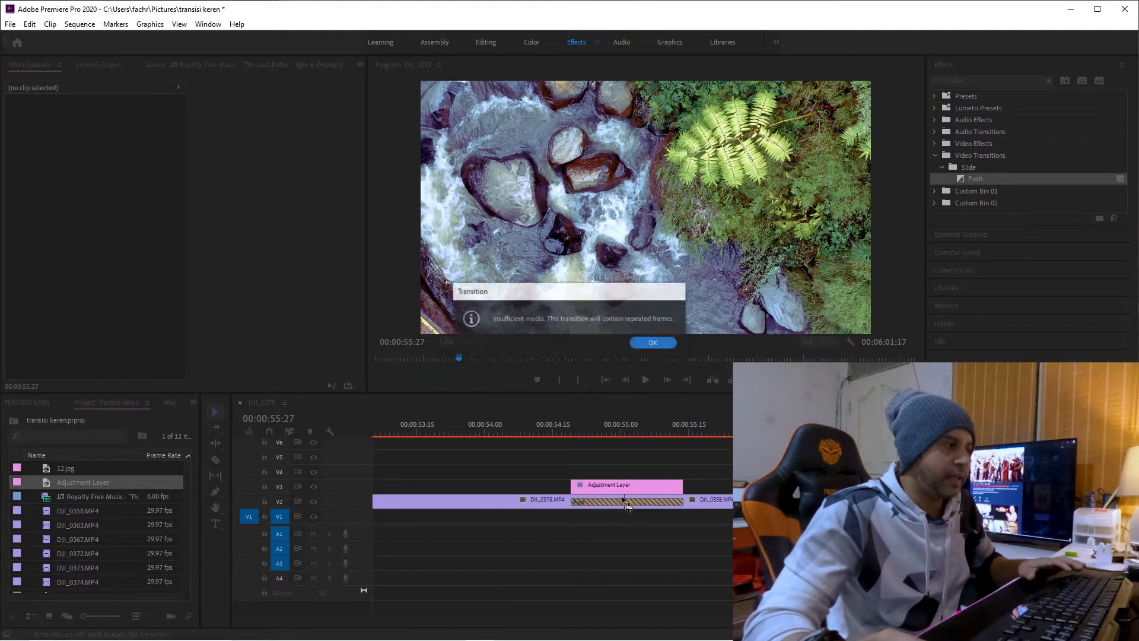
{"action": "left_click", "coordinate": [656, 338]}
{"action": "left_click", "coordinate": [571, 431]}
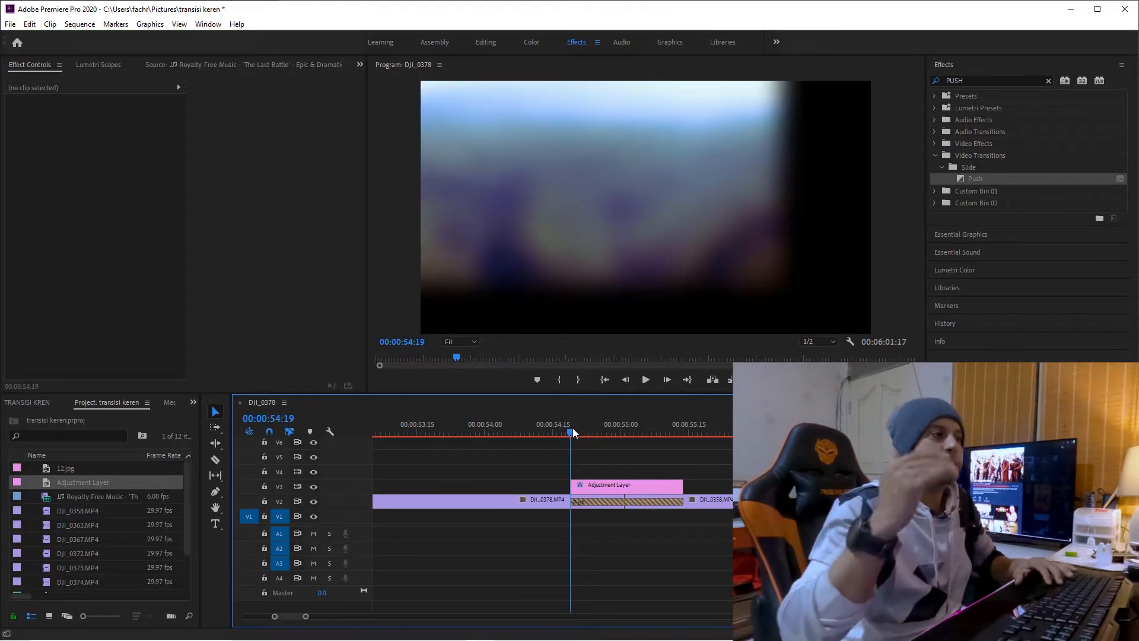
{"action": "key", "text": "space"}
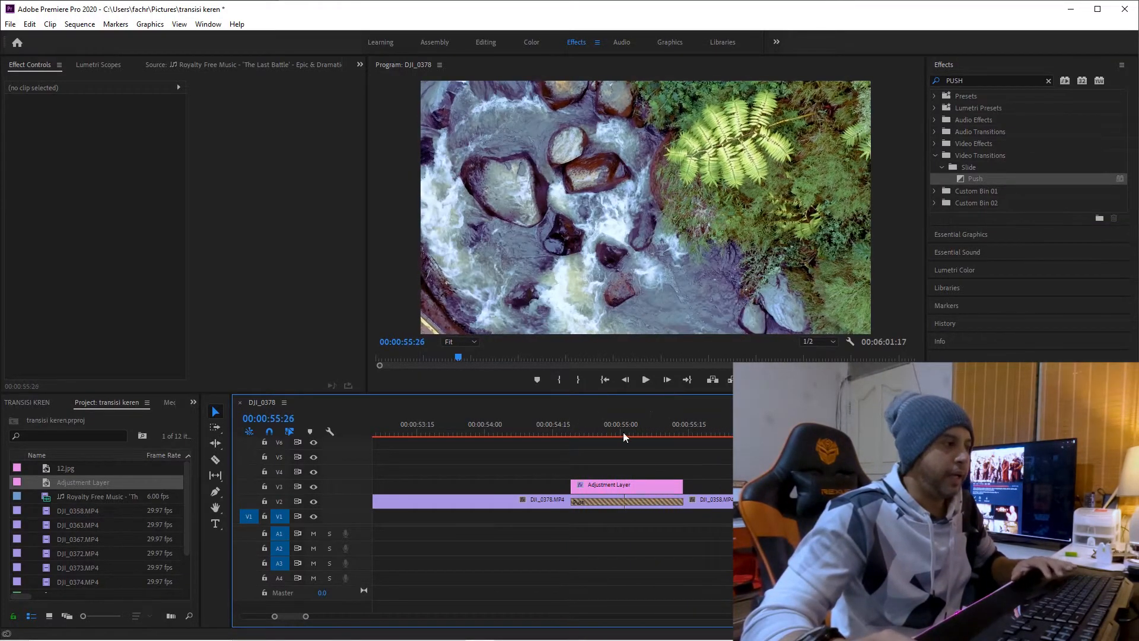
Delete the adjustment layer from V3 and play the Push transition without blur from about 00:00:54:16
{"action": "left_click", "coordinate": [652, 489]}
{"action": "key", "text": "Delete"}
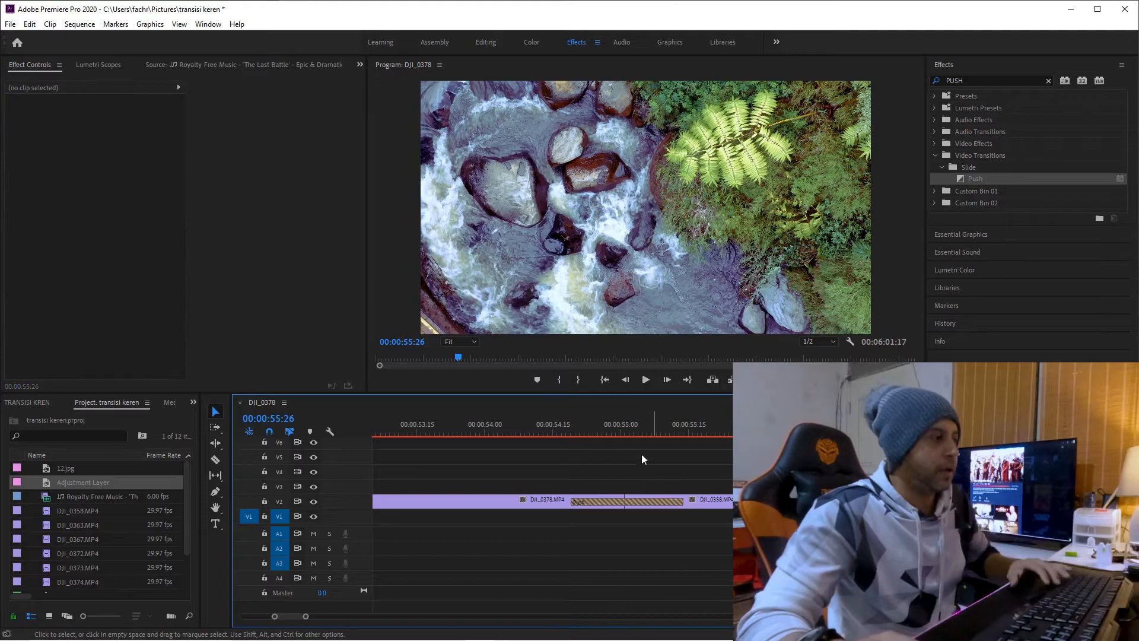
{"action": "left_click", "coordinate": [575, 432]}
{"action": "left_click", "coordinate": [556, 429]}
{"action": "key", "text": "space"}
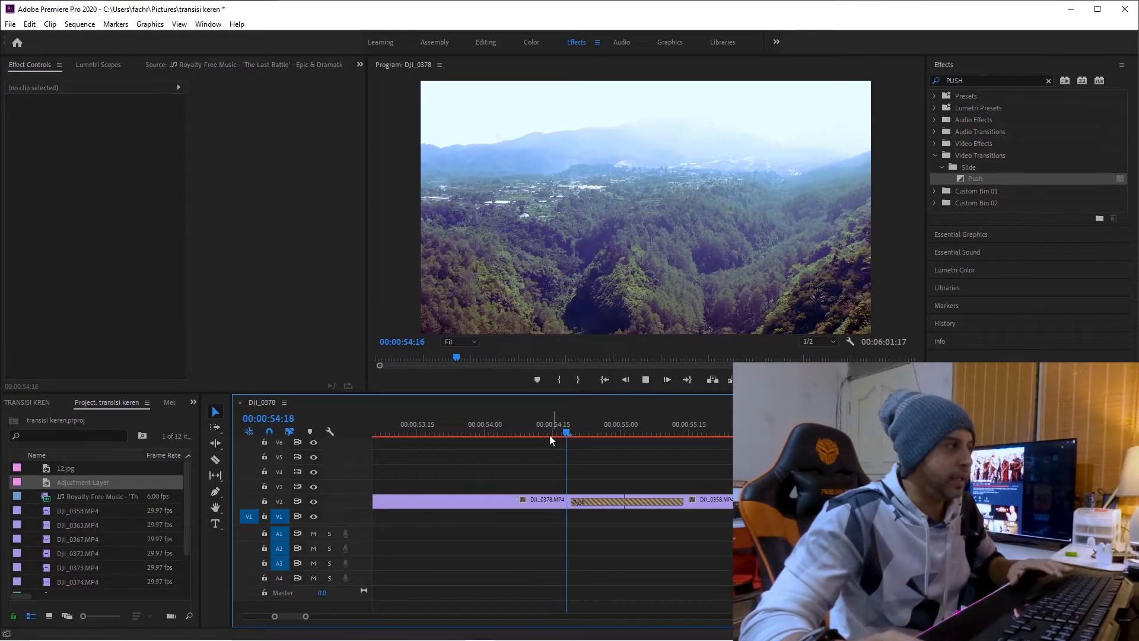
{"action": "key", "text": "space"}
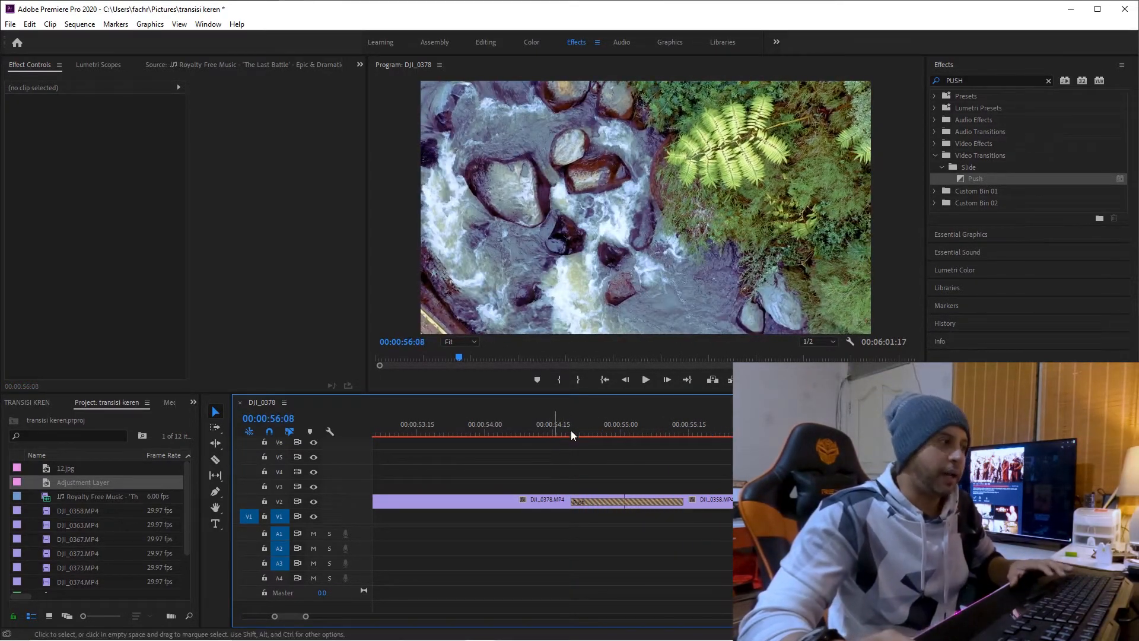
Park the playhead at 00:00:54:29 and set the Push transition to move from south to north
{"action": "left_click", "coordinate": [615, 428]}
{"action": "left_click", "coordinate": [634, 502]}
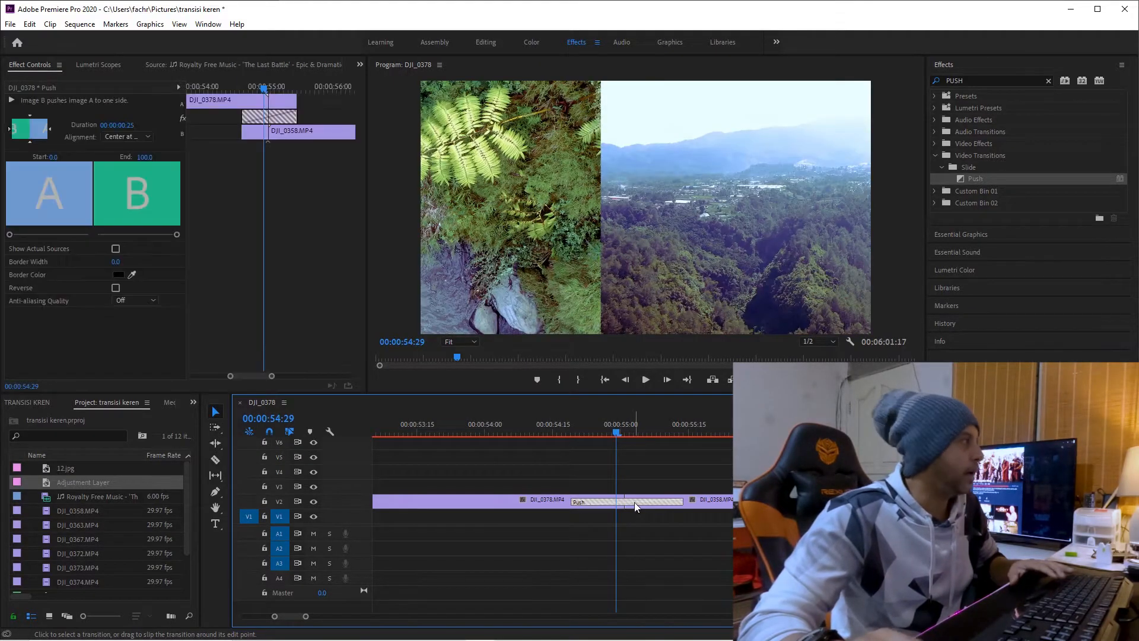
{"action": "left_click", "coordinate": [29, 143]}
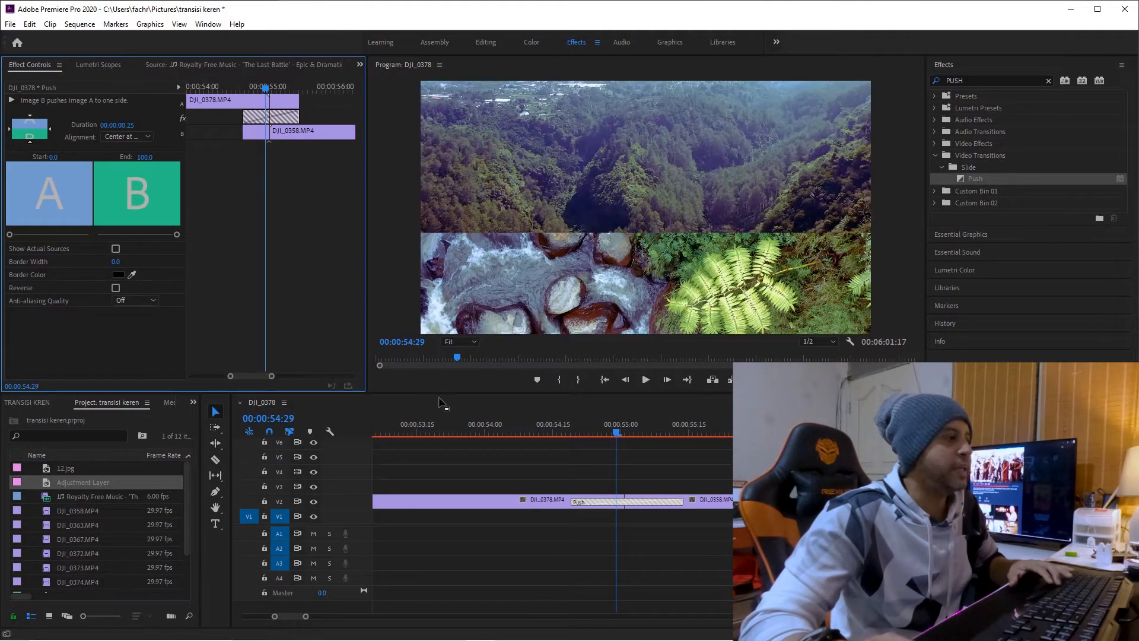
Play the vertical Push transition across the V2 cut, stopping at 00:00:55:26
{"action": "left_click", "coordinate": [578, 426]}
{"action": "key", "text": "space"}
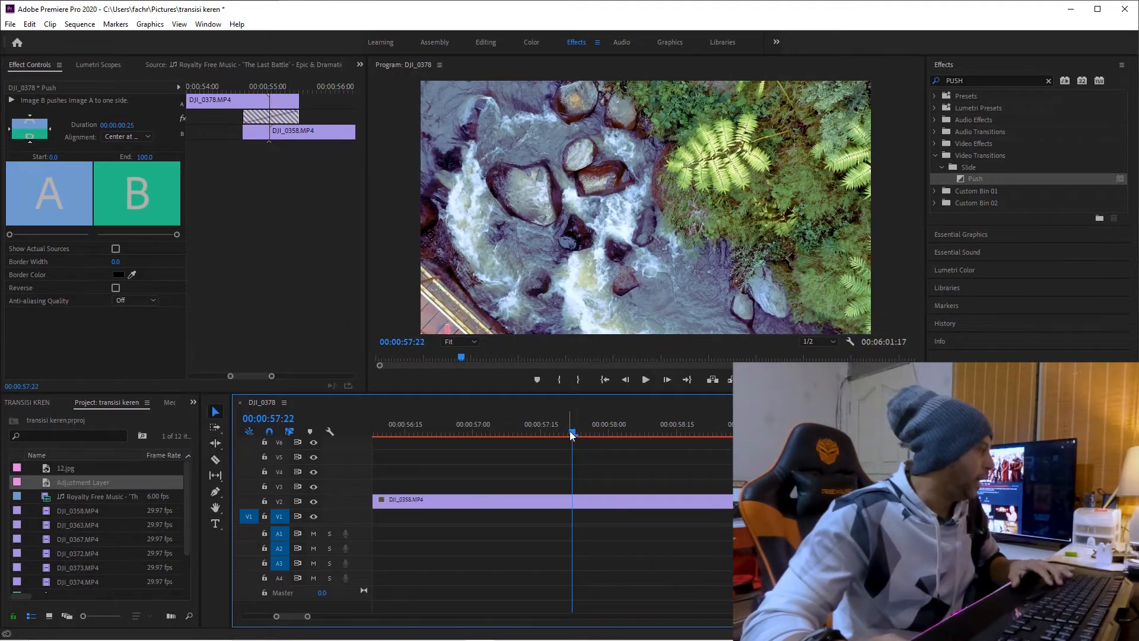
{"action": "key", "text": "space"}
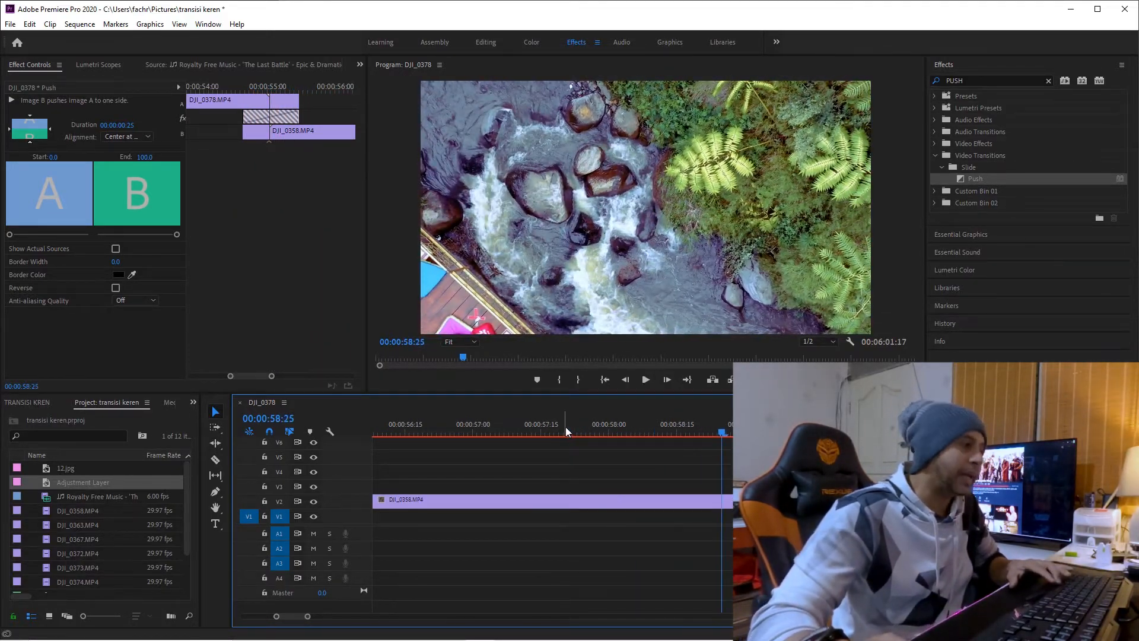
{"action": "left_click_drag", "start_coordinate": [308, 617], "coordinate": [417, 617]}
{"action": "left_click", "coordinate": [574, 429]}
{"action": "key", "text": "space"}
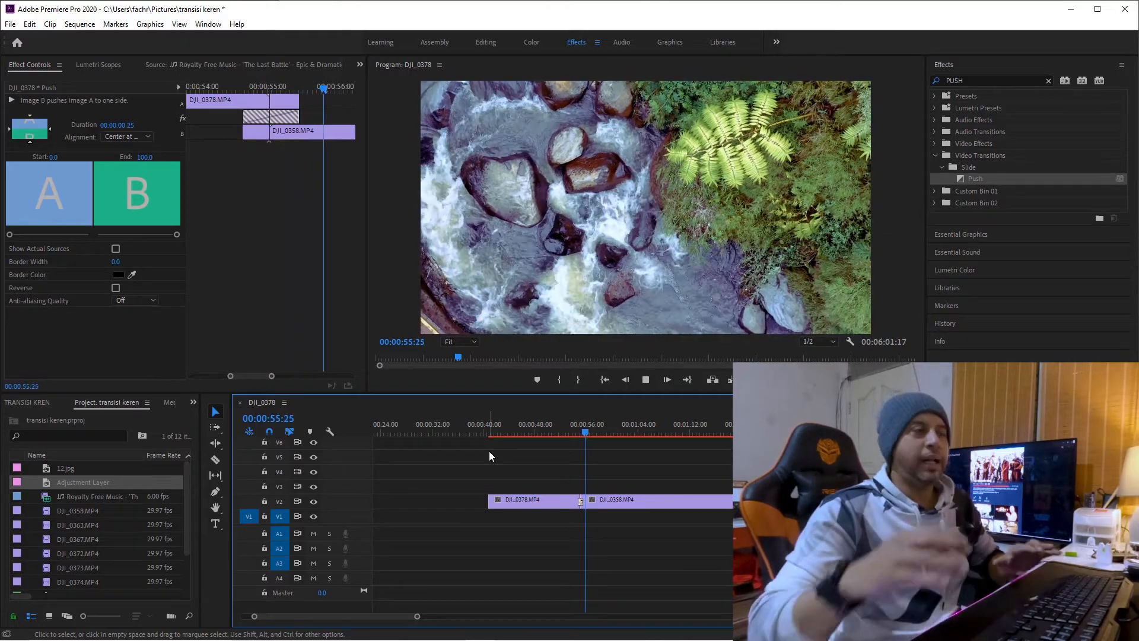
{"action": "key", "text": "space"}
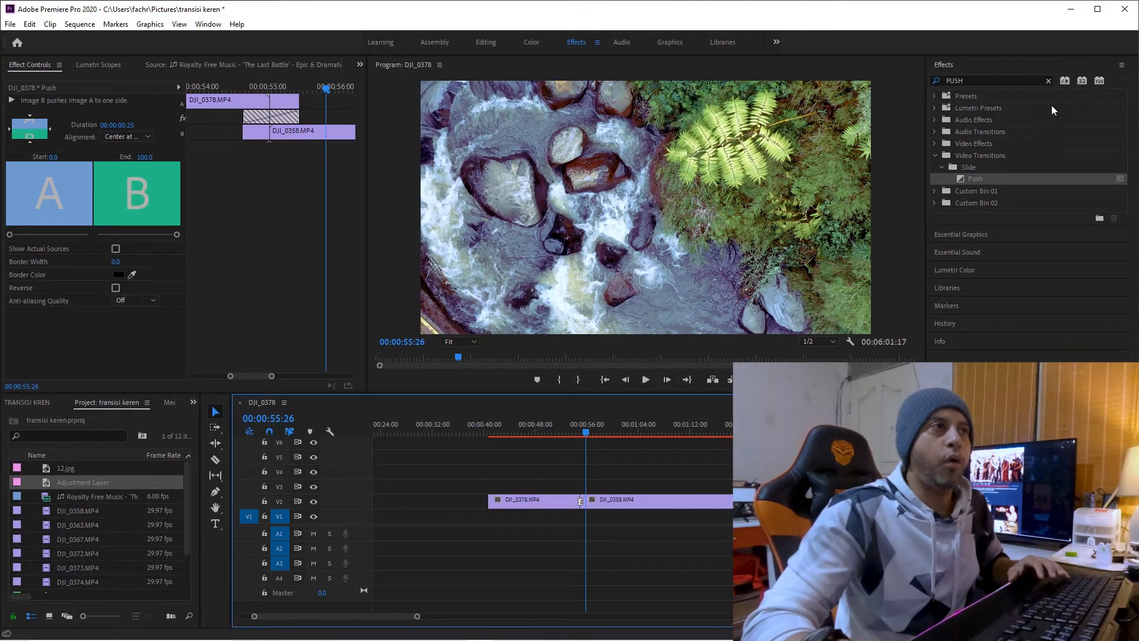
Clear the effects search, view the Iris transitions, and replace Push between DJI_0378.MP4 and DJI_0358.MP4 with Cross Zoom
{"action": "left_click", "coordinate": [1048, 81]}
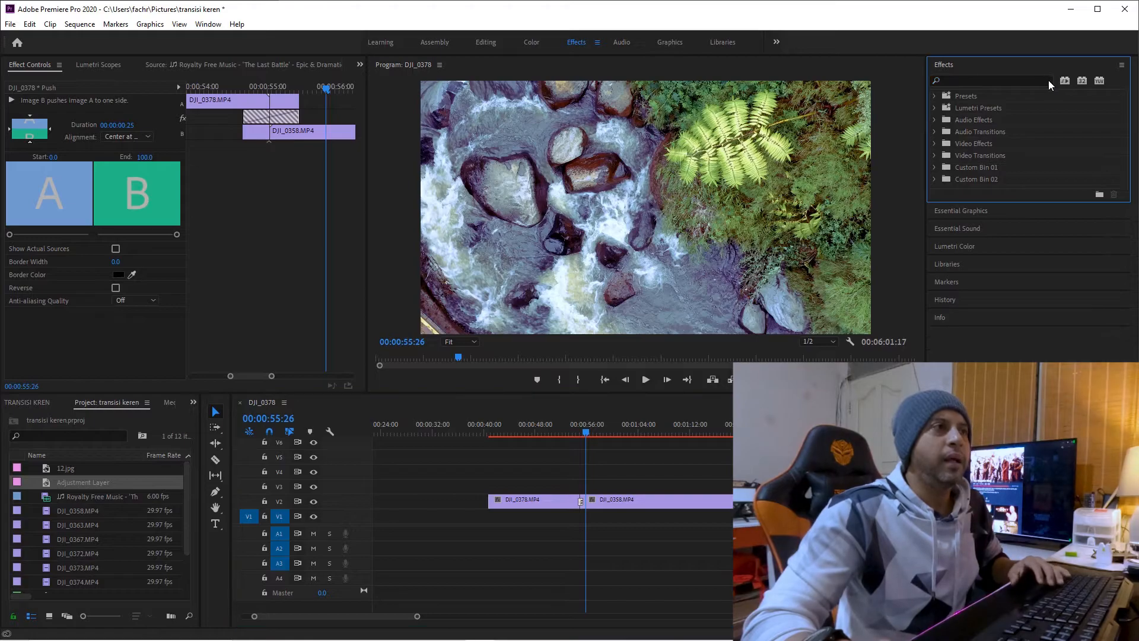
{"action": "left_click", "coordinate": [935, 156]}
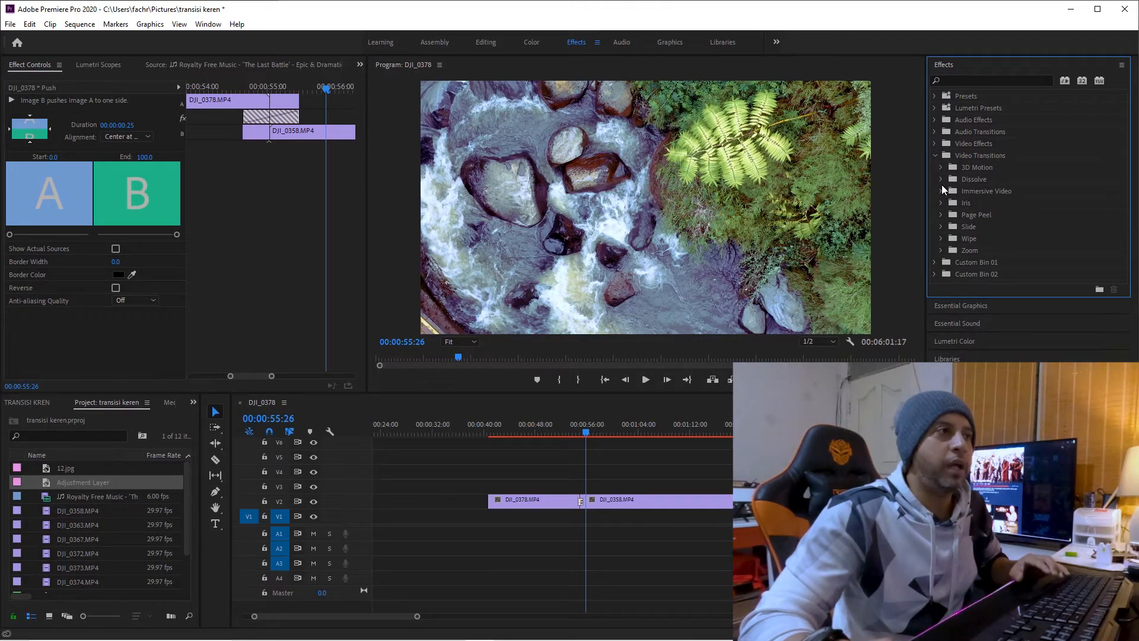
{"action": "left_click", "coordinate": [941, 203]}
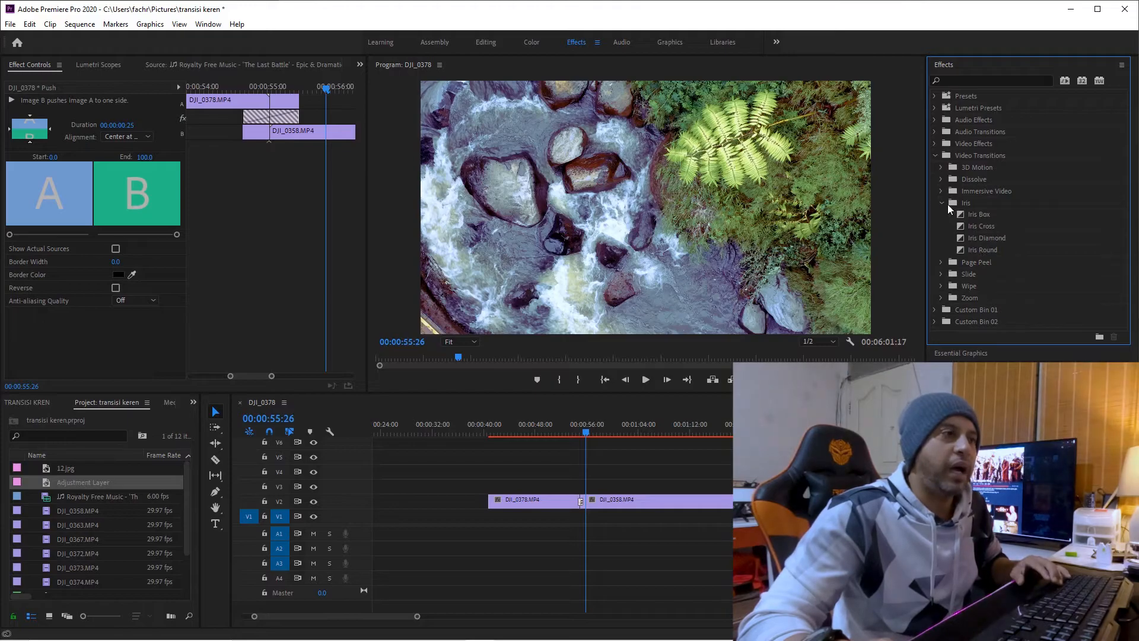
{"action": "left_click", "coordinate": [977, 216]}
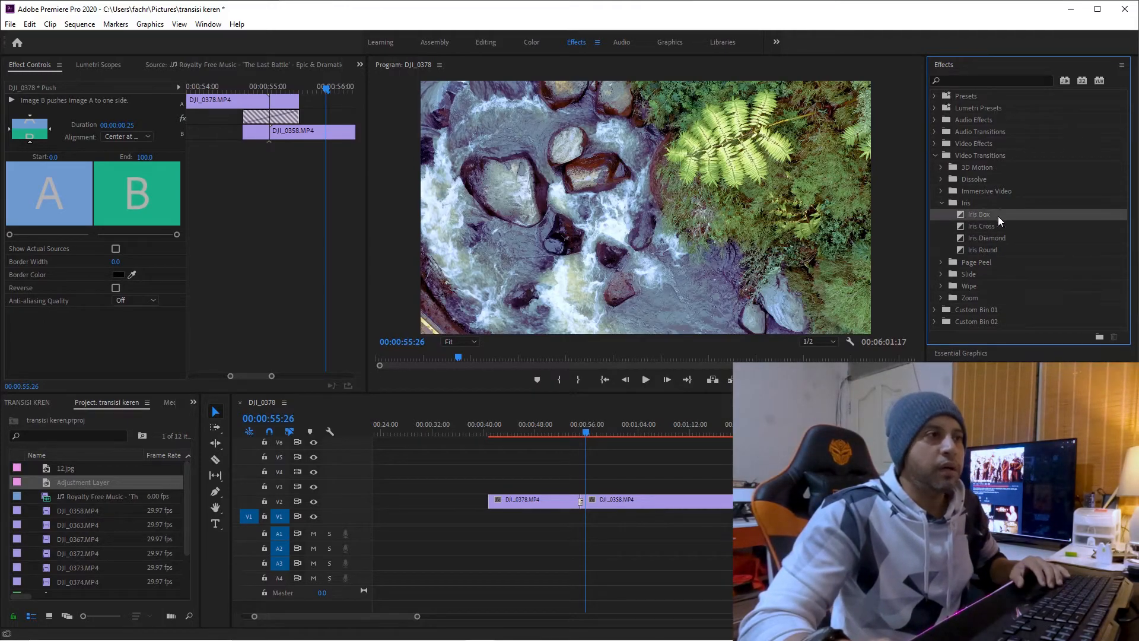
{"action": "left_click", "coordinate": [941, 203]}
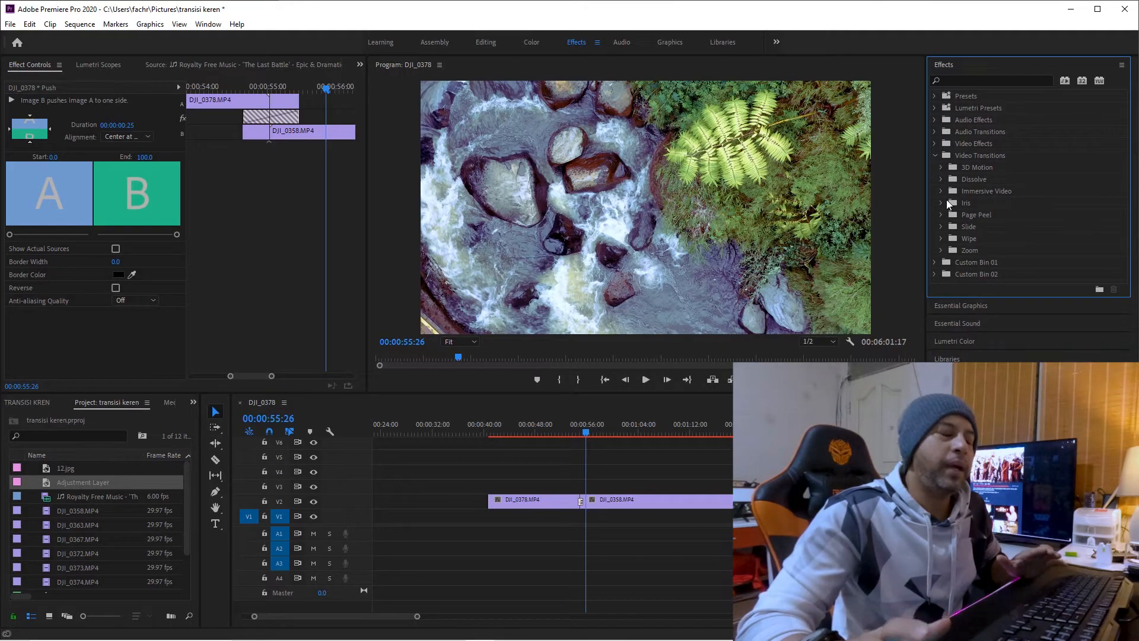
{"action": "left_click", "coordinate": [942, 251]}
{"action": "left_click", "coordinate": [976, 262]}
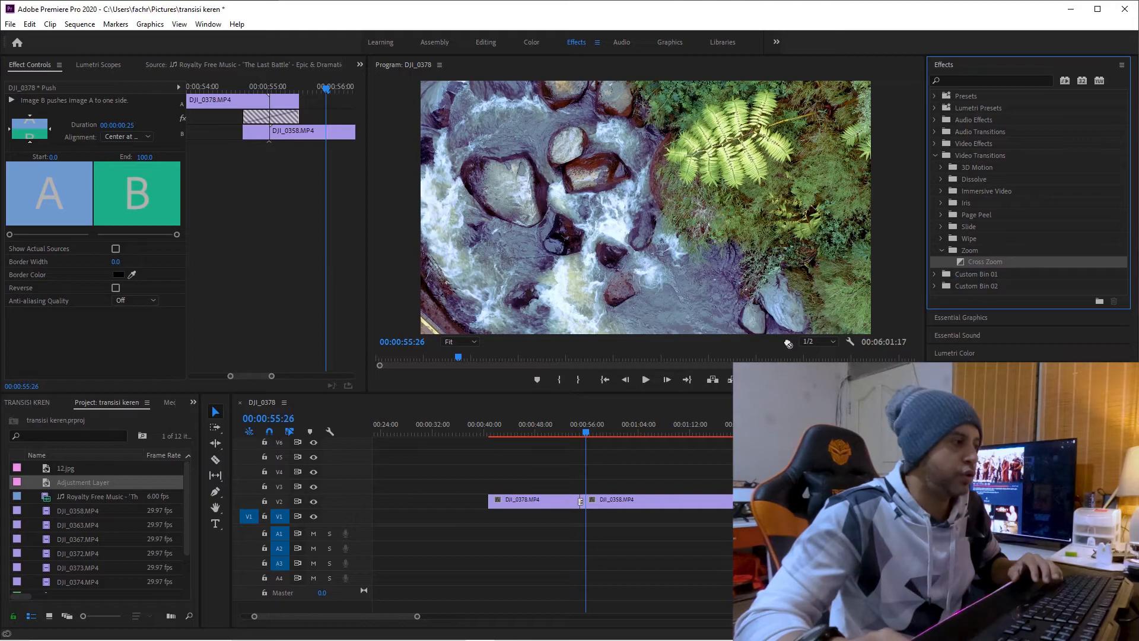
{"action": "left_click_drag", "start_coordinate": [586, 509], "coordinate": [585, 503]}
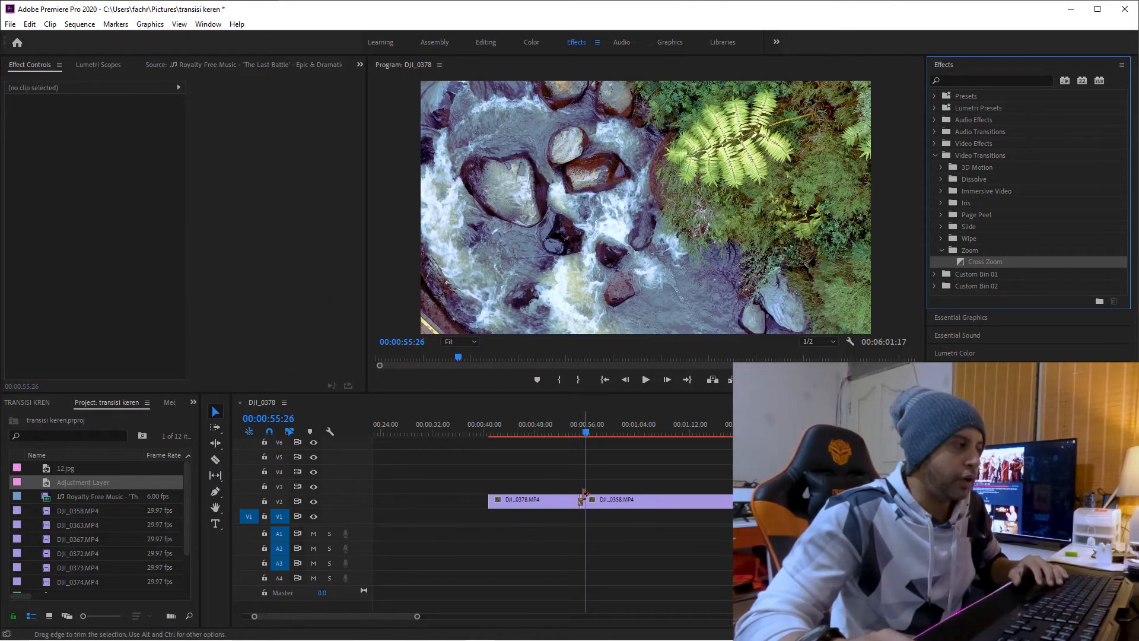
Play the Cross Zoom transition from about 00:00:54:02 and stop at 00:00:56:02
{"action": "left_click", "coordinate": [570, 428]}
{"action": "key", "text": "space"}
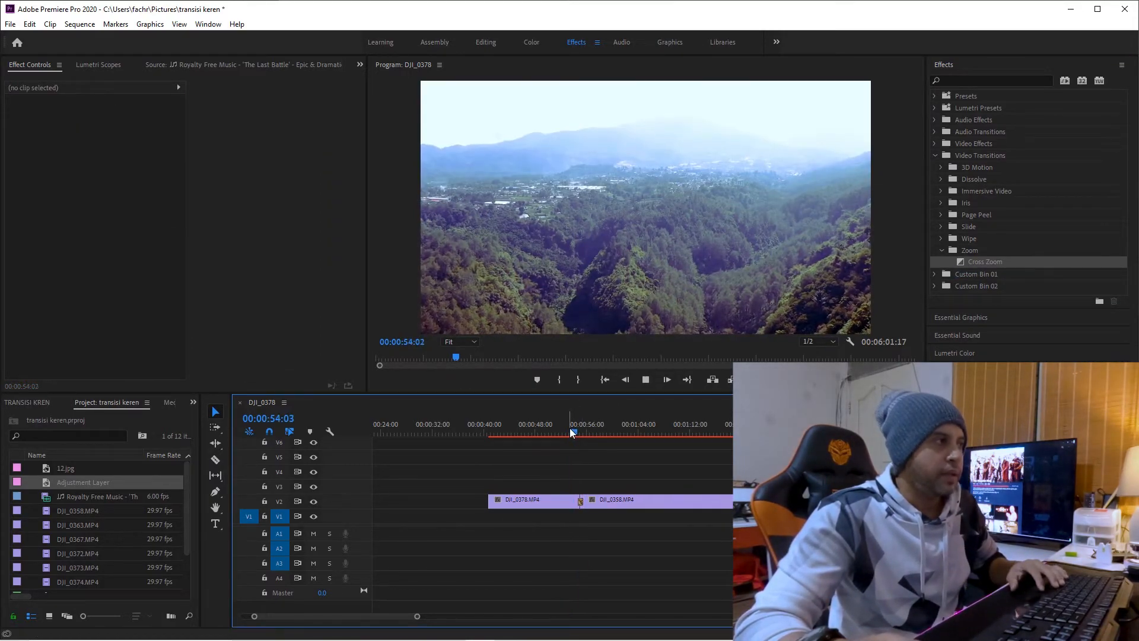
{"action": "key", "text": "space"}
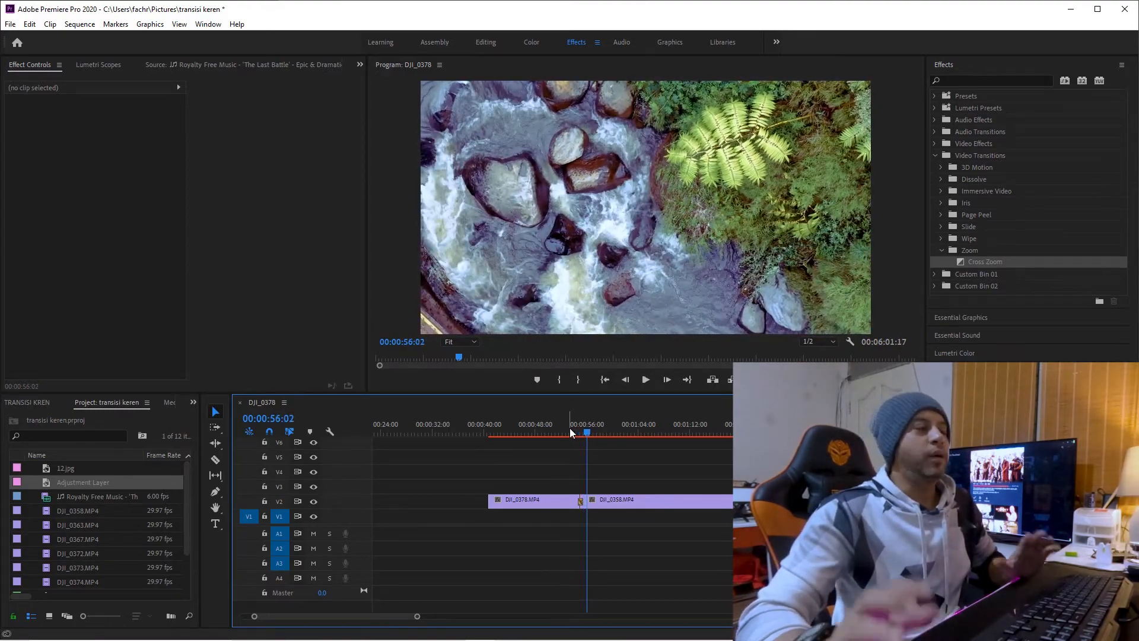